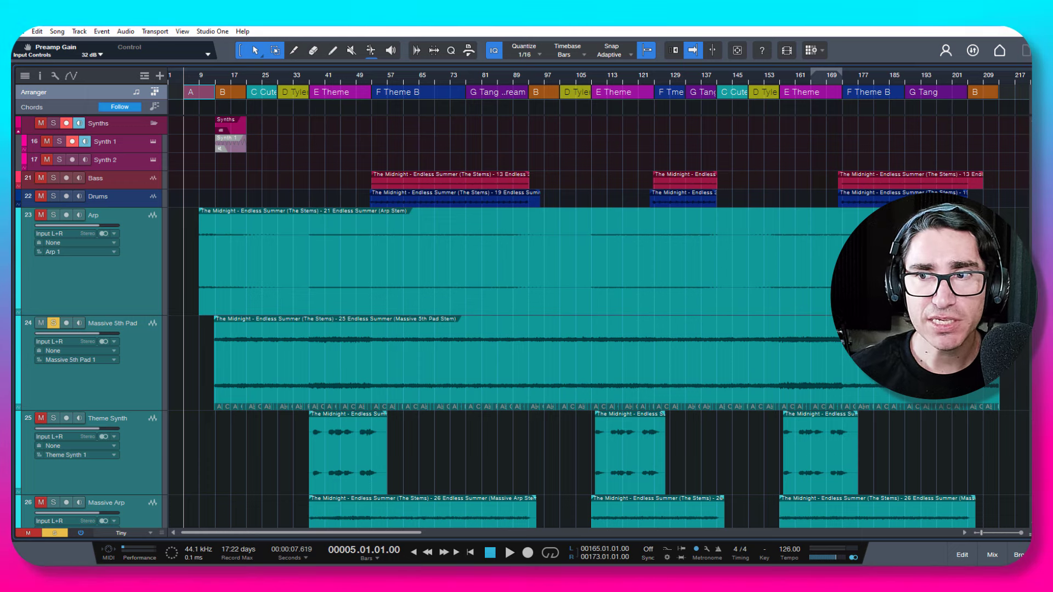
- Look over the stem tracks in the arrangement, from Arp and Massive 5th Pad down to FX
{"action": "scroll", "coordinate": [549, 318], "scroll_direction": "down", "scroll_amount": 3}
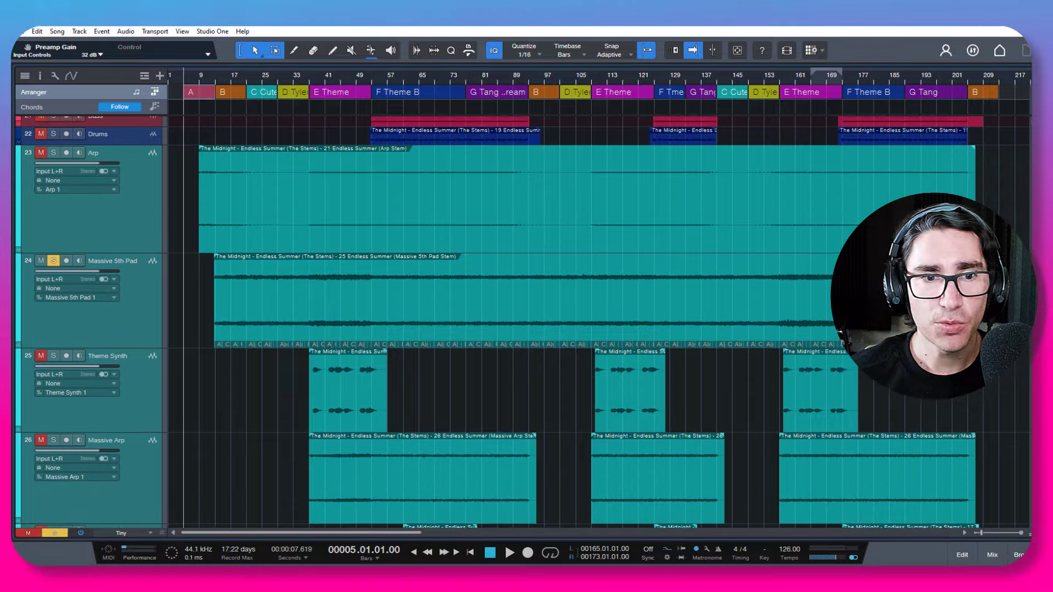
{"action": "scroll", "coordinate": [1025, 374], "scroll_direction": "down", "scroll_amount": 8}
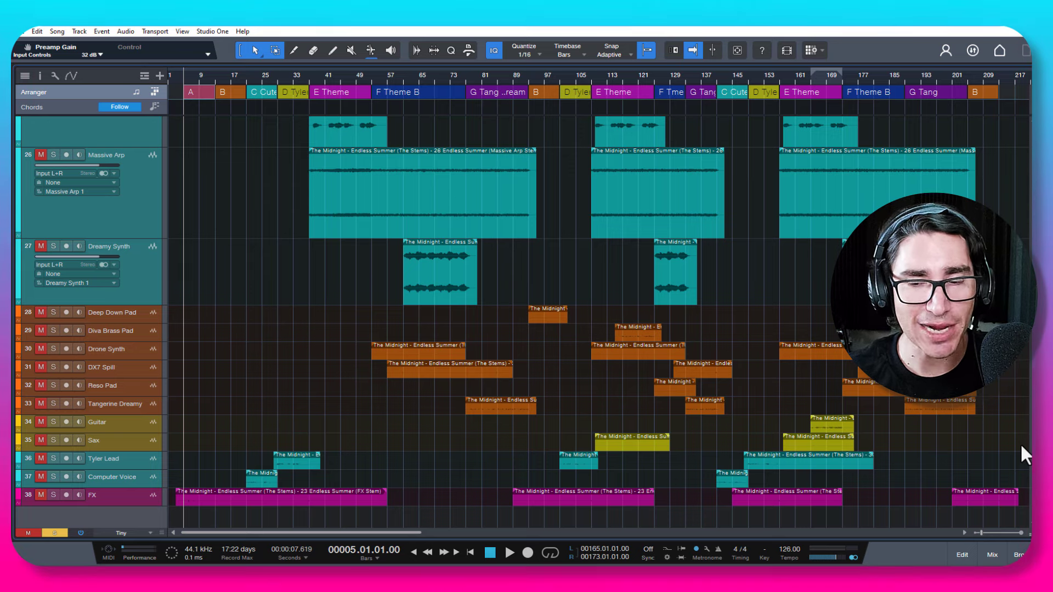
{"action": "scroll", "coordinate": [1020, 443], "scroll_direction": "up", "scroll_amount": 5}
{"action": "scroll", "coordinate": [1029, 436], "scroll_direction": "down", "scroll_amount": 5}
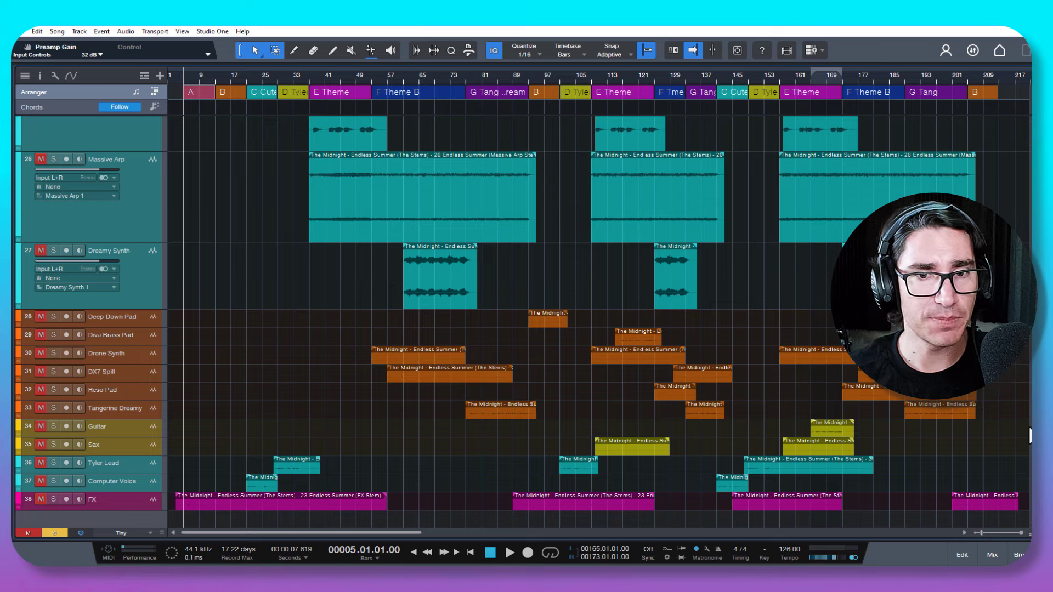
{"action": "scroll", "coordinate": [1029, 436], "scroll_direction": "up", "scroll_amount": 5}
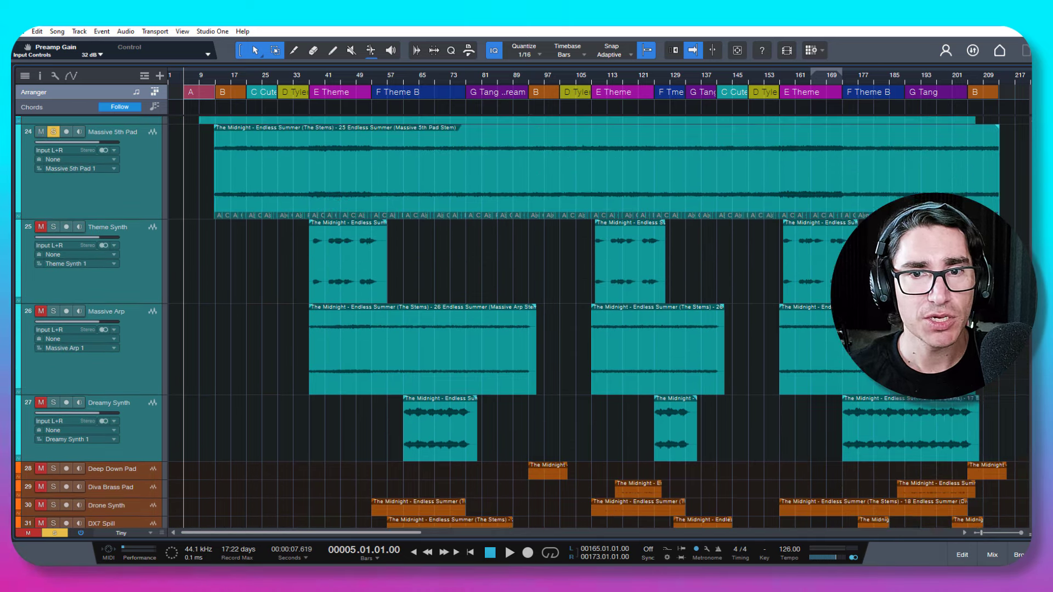
{"action": "scroll", "coordinate": [523, 321], "scroll_direction": "up", "scroll_amount": 2}
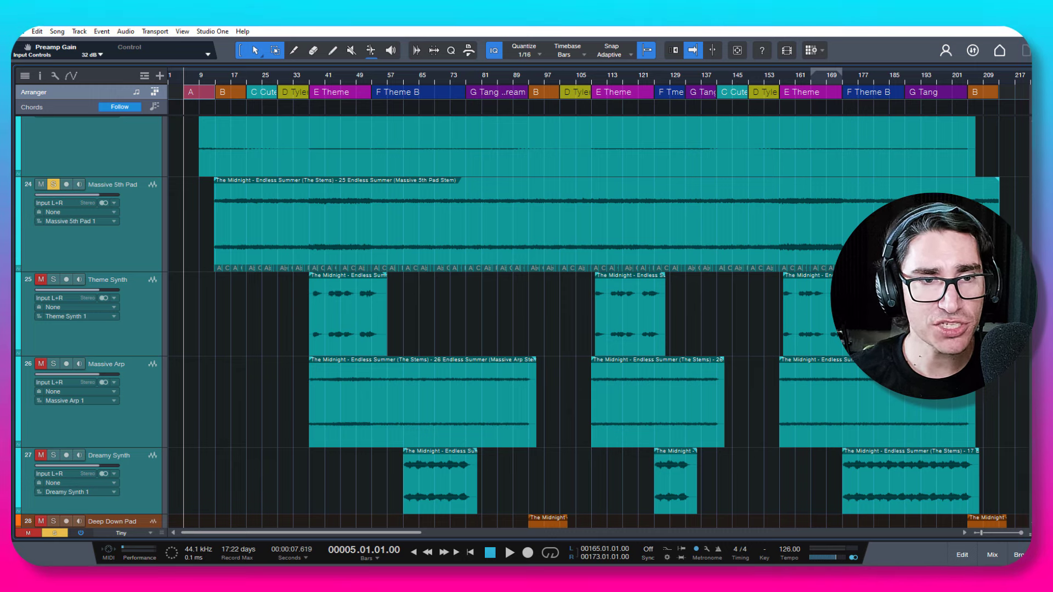
{"action": "scroll", "coordinate": [524, 321], "scroll_direction": "up", "scroll_amount": 1}
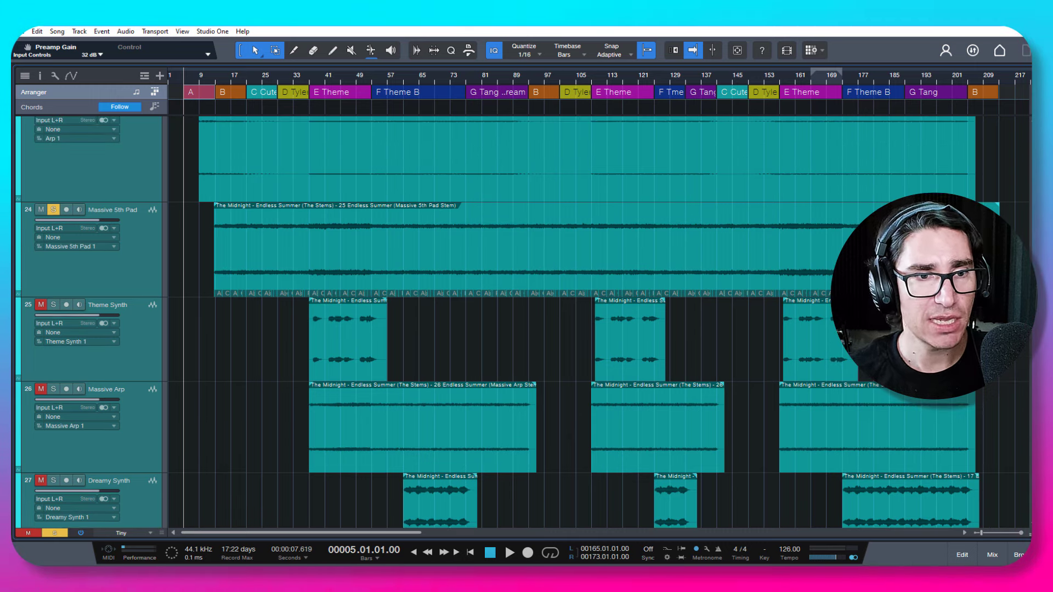
{"action": "scroll", "coordinate": [524, 321], "scroll_direction": "up", "scroll_amount": 4}
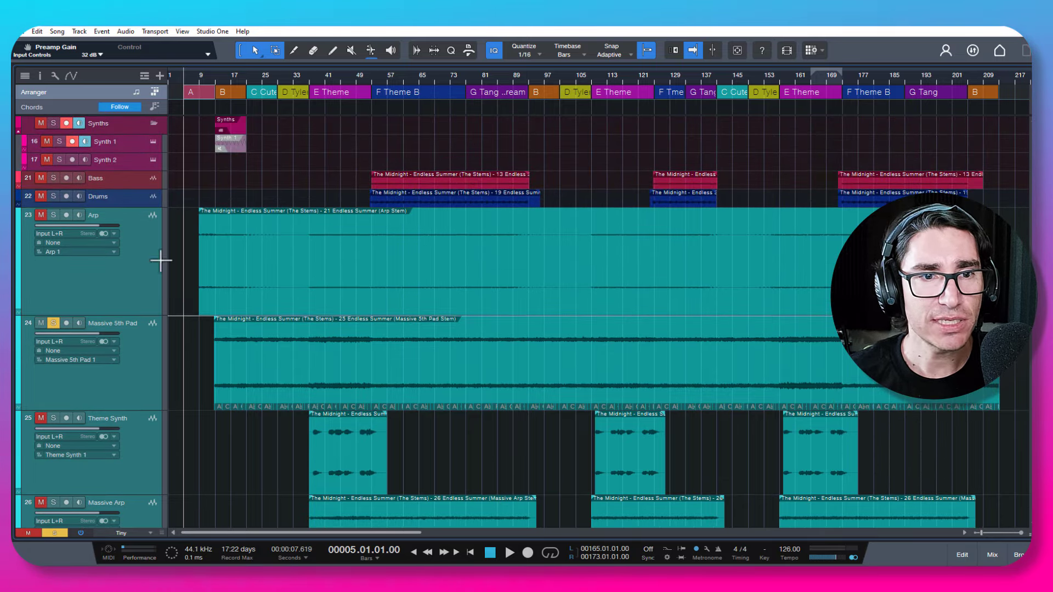
- Solo the Arp track and listen to the opening of its stem from bar 9
{"action": "left_click", "coordinate": [129, 260]}
{"action": "key", "text": "s"}
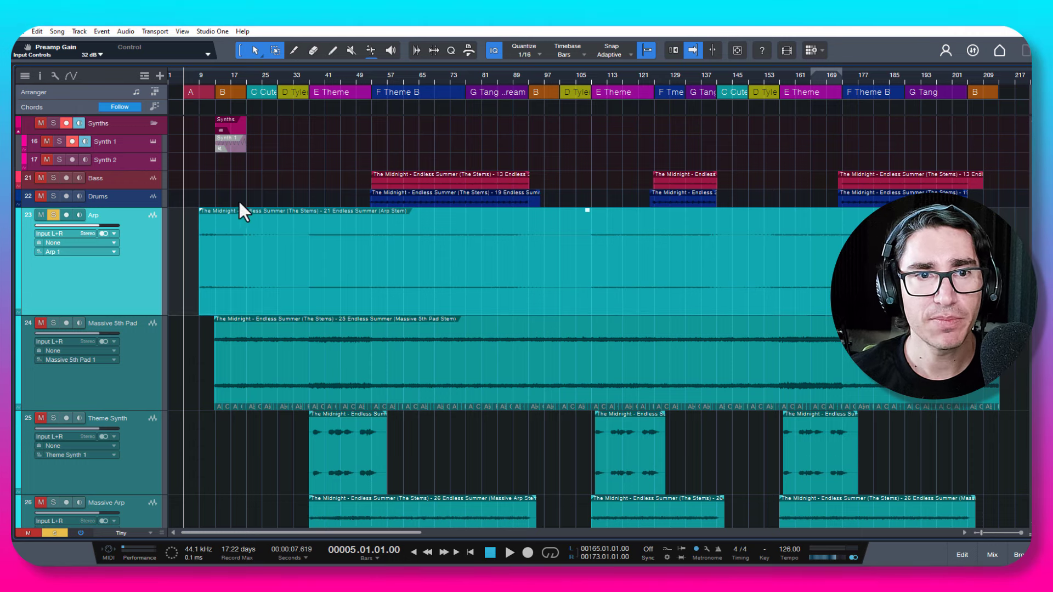
{"action": "key", "text": "space"}
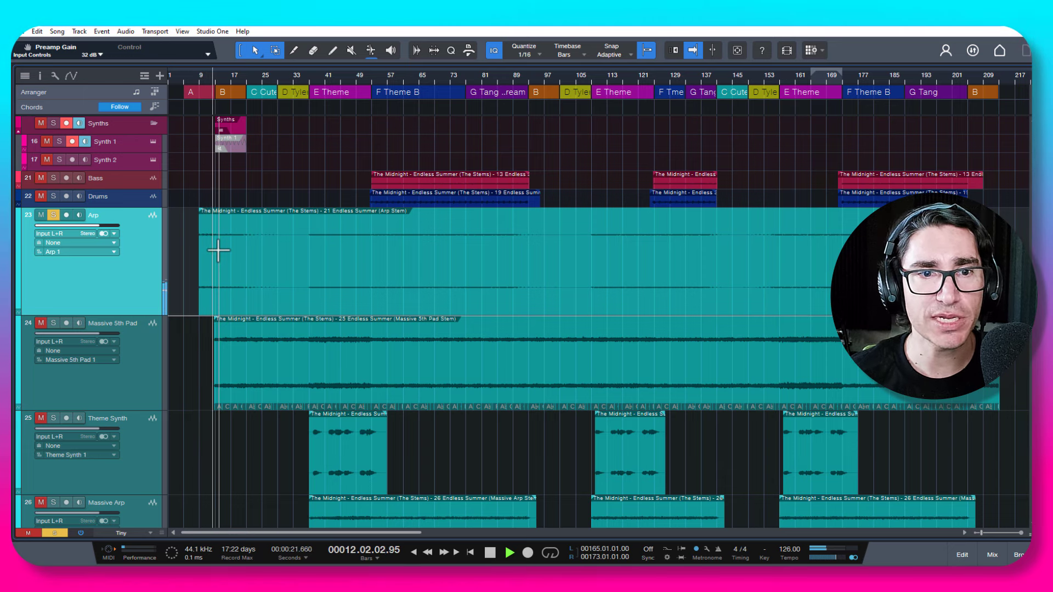
{"action": "key", "text": "space"}
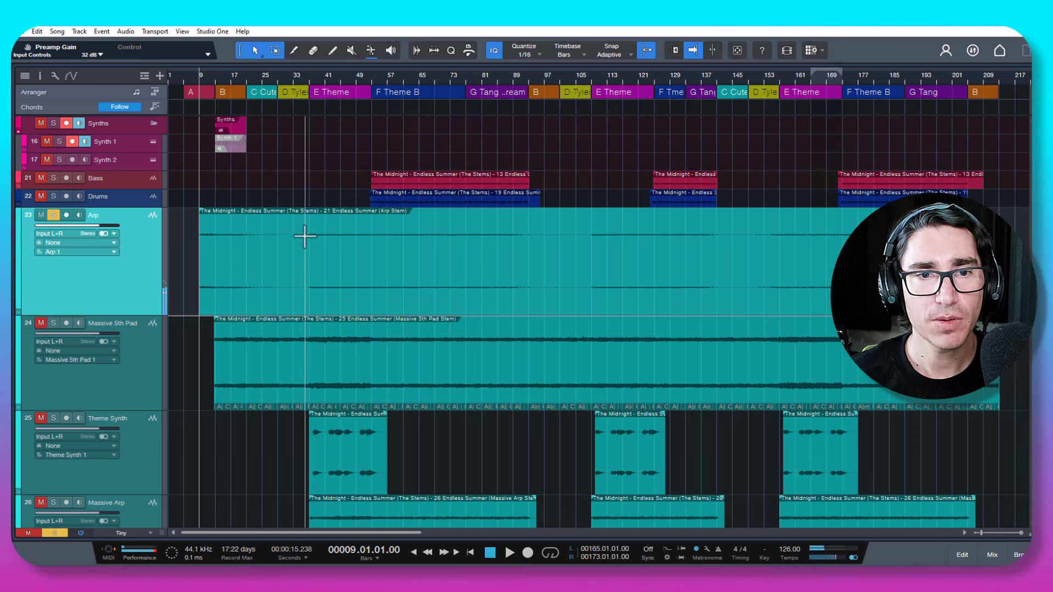
- Listen to the soloed Arp stem at the start of two E Theme sections, from bar 37 and from bar 109
{"action": "left_click", "coordinate": [309, 227]}
{"action": "key", "text": "space"}
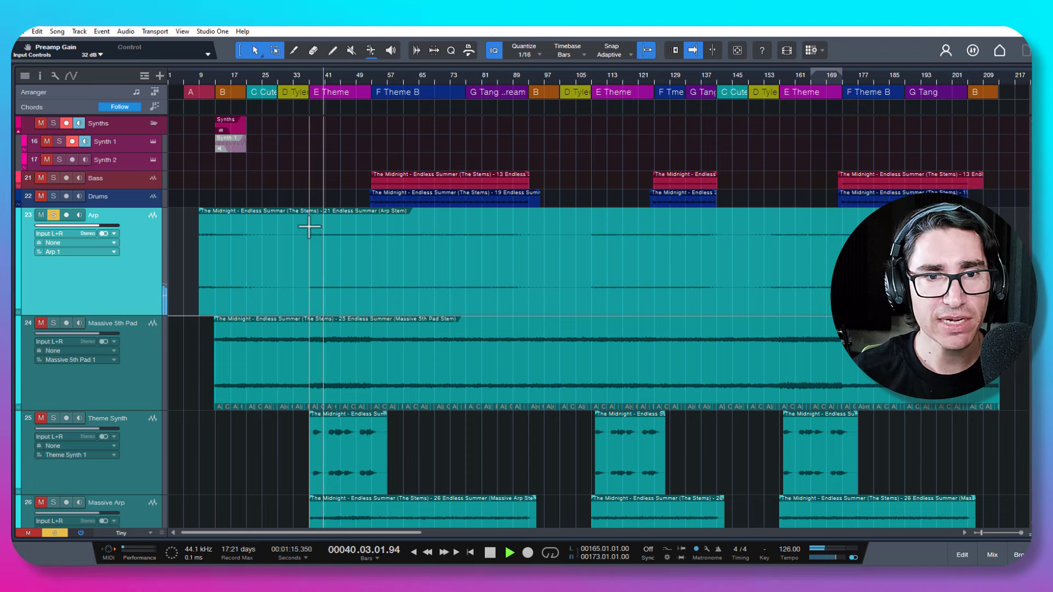
{"action": "key", "text": "space"}
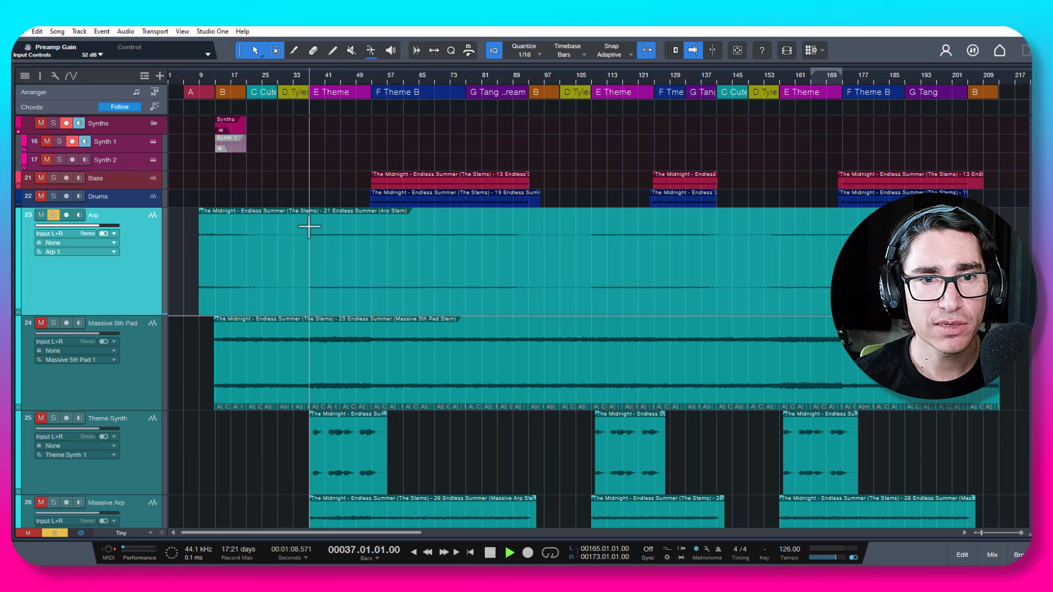
{"action": "key", "text": "space"}
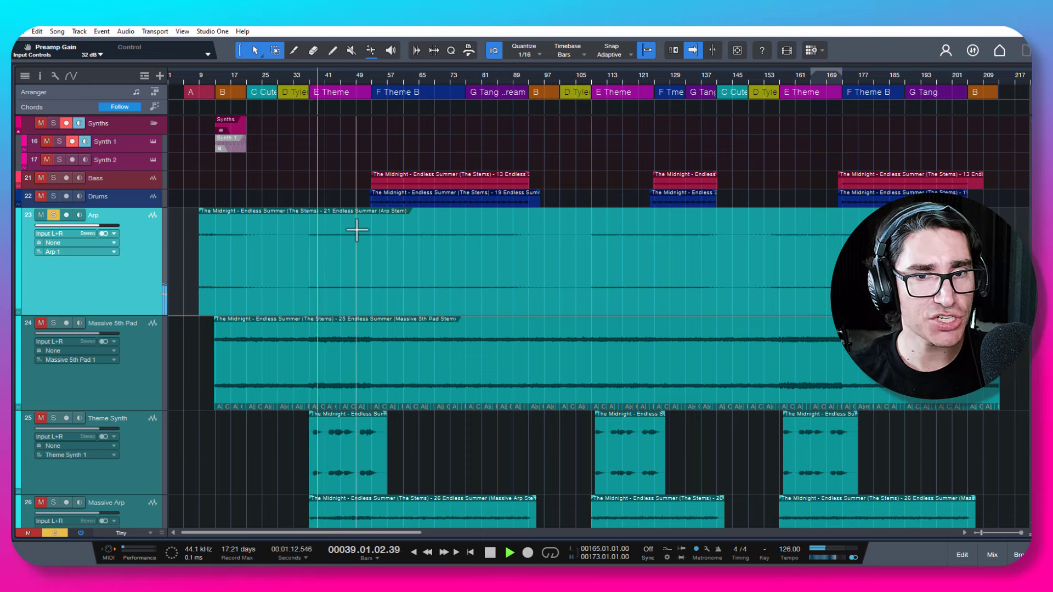
{"action": "key", "text": "space"}
{"action": "left_click", "coordinate": [593, 223]}
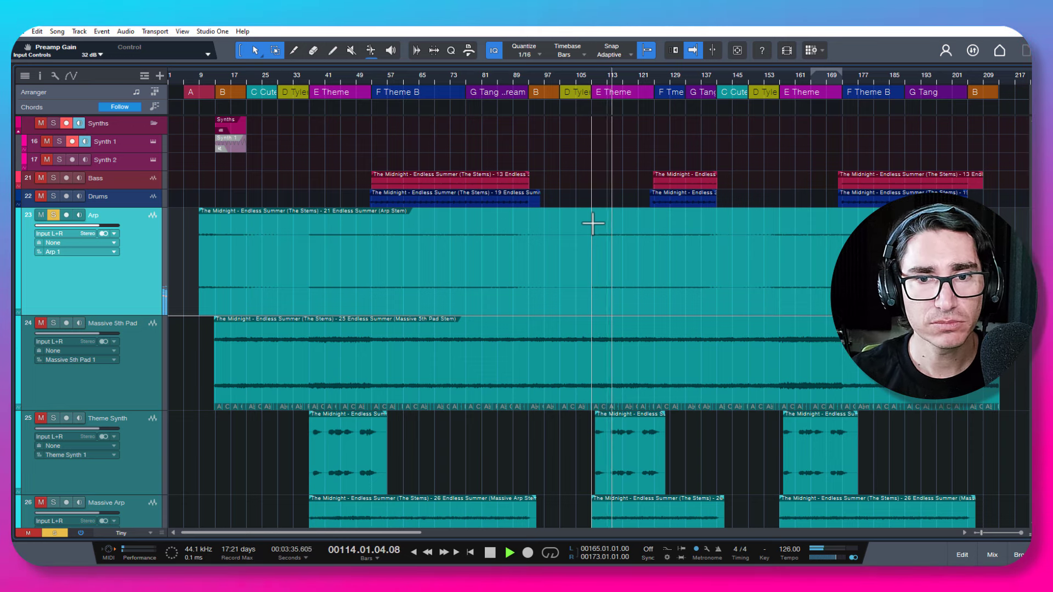
{"action": "key", "text": "space"}
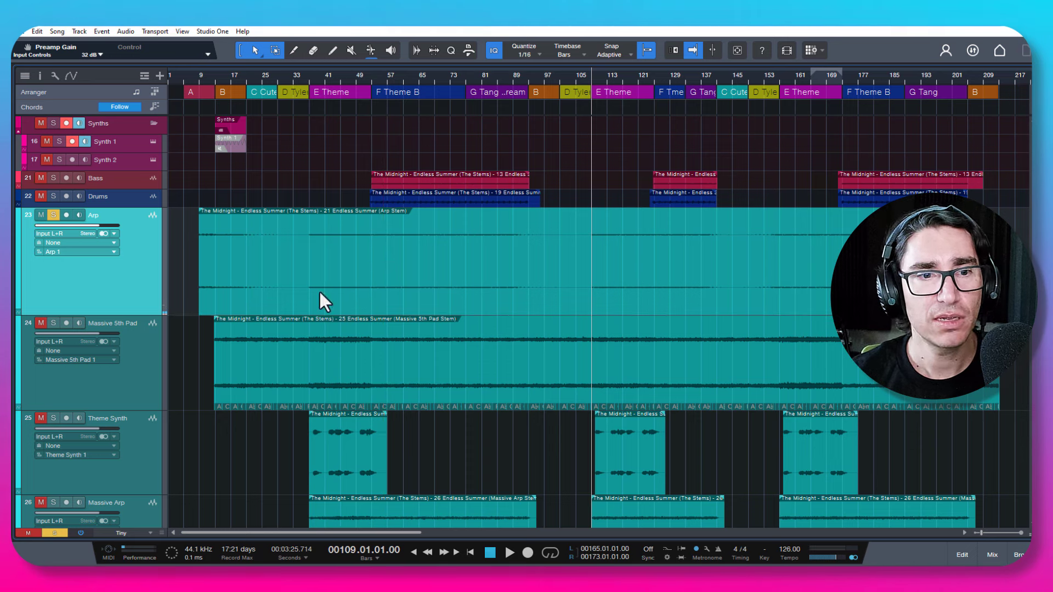
- Switch the solo to the Massive 5th Pad track and listen to its stem, including the passage from bar 57
{"action": "left_click", "coordinate": [150, 347]}
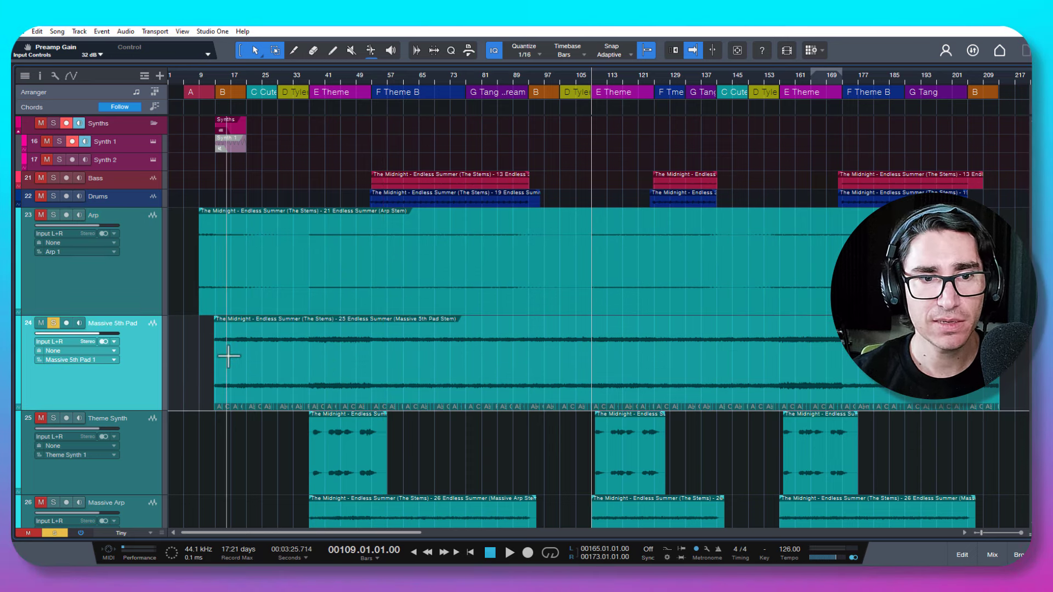
{"action": "key", "text": "space"}
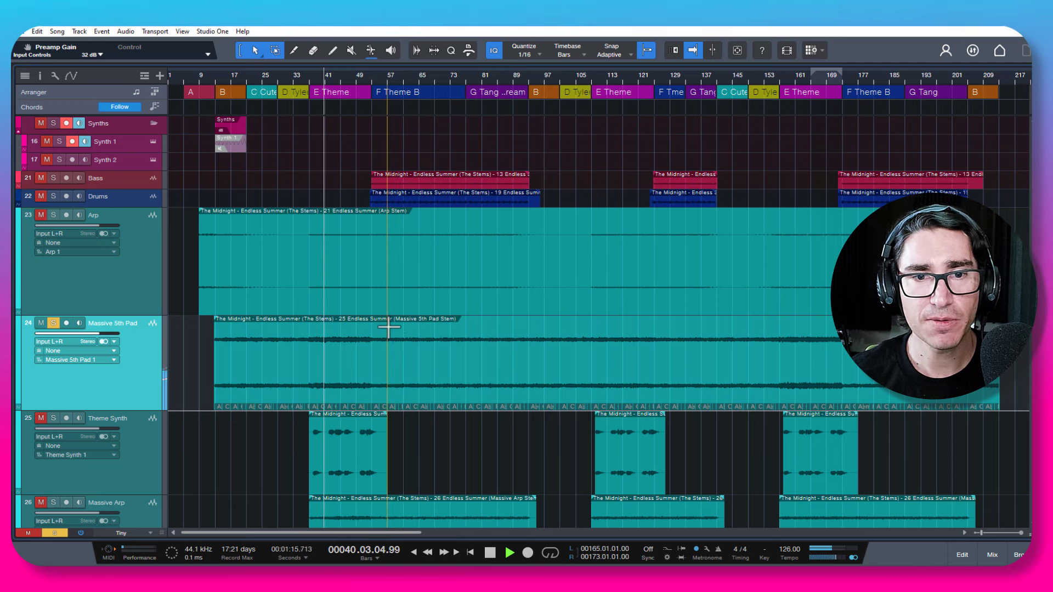
{"action": "key", "text": "space"}
{"action": "key", "text": "space"}
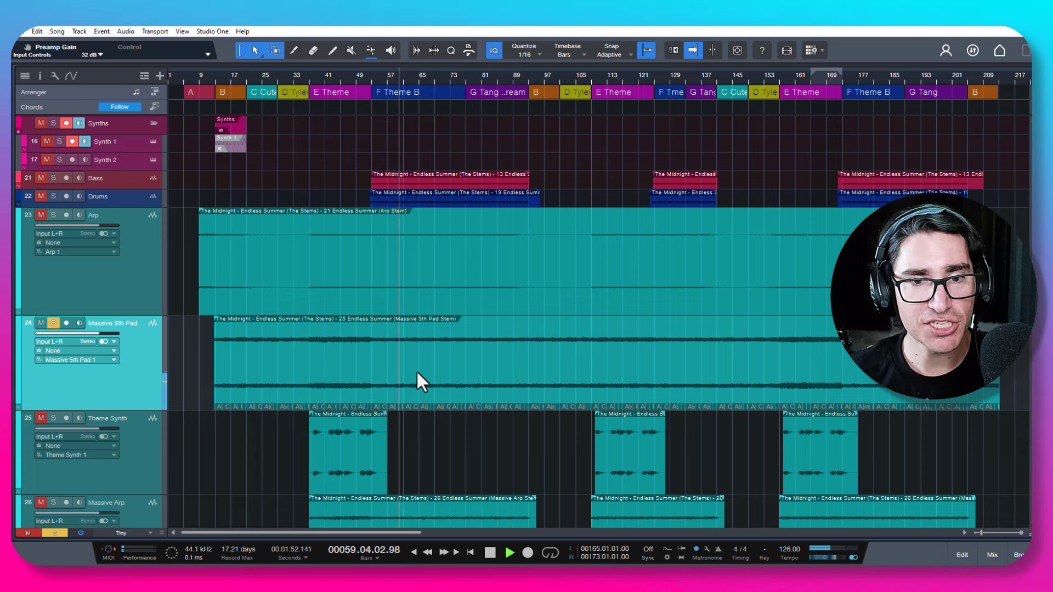
{"action": "key", "text": "space"}
- Listen to the Massive 5th Pad from its beginning at bar 13 and from the E Theme section at bar 37
{"action": "left_click", "coordinate": [213, 336]}
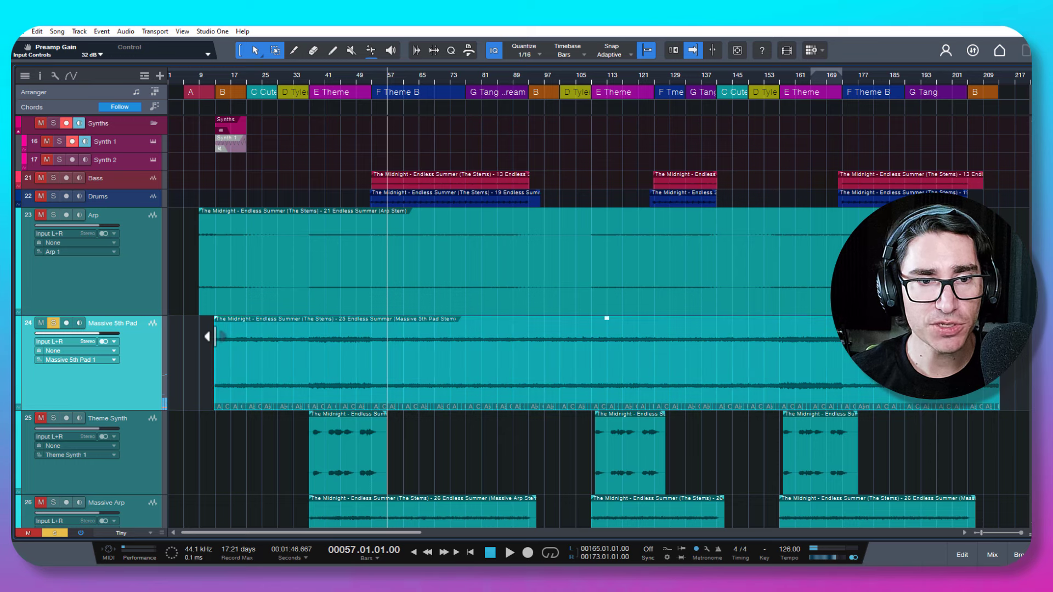
{"action": "left_click", "coordinate": [217, 426]}
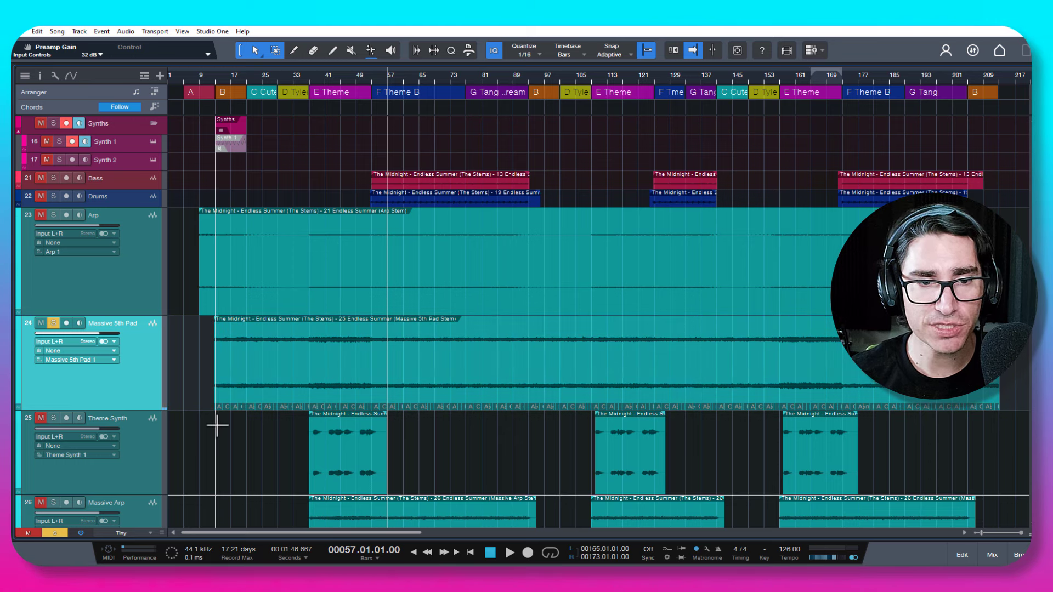
{"action": "key", "text": "space"}
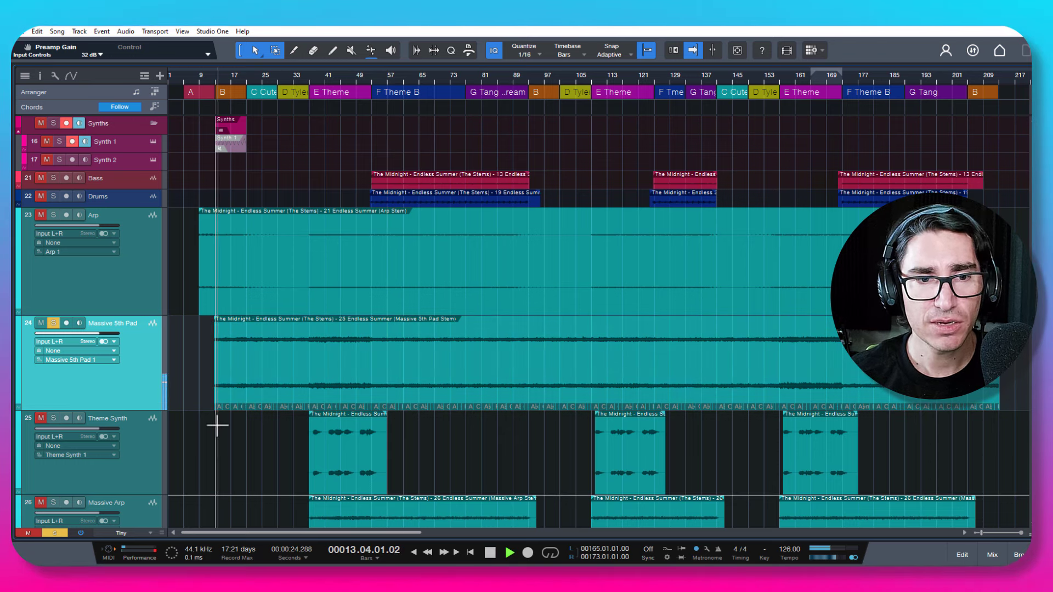
{"action": "key", "text": "space"}
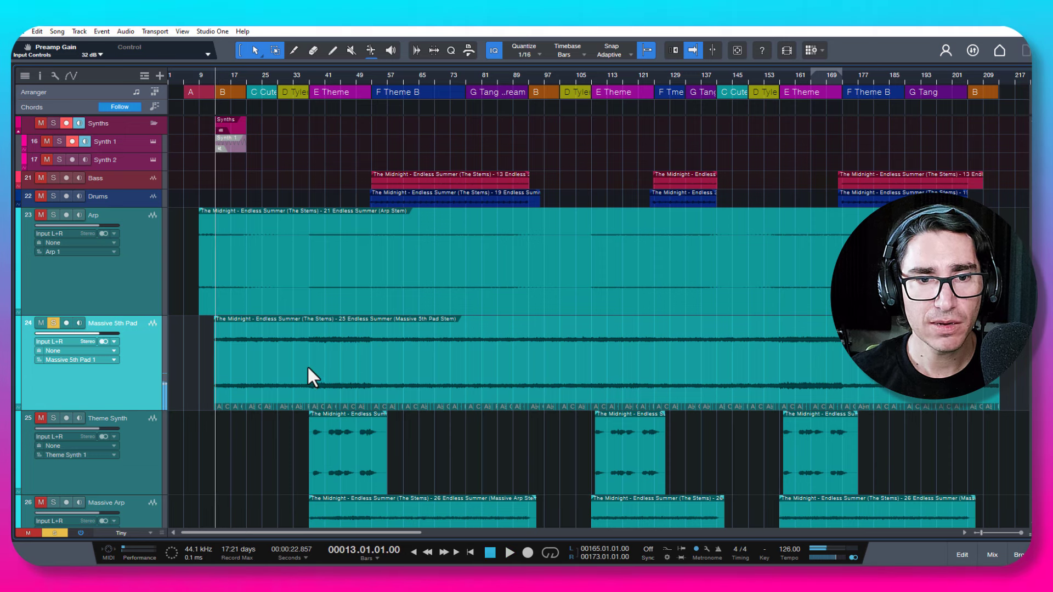
{"action": "left_click", "coordinate": [310, 353]}
{"action": "key", "text": "space"}
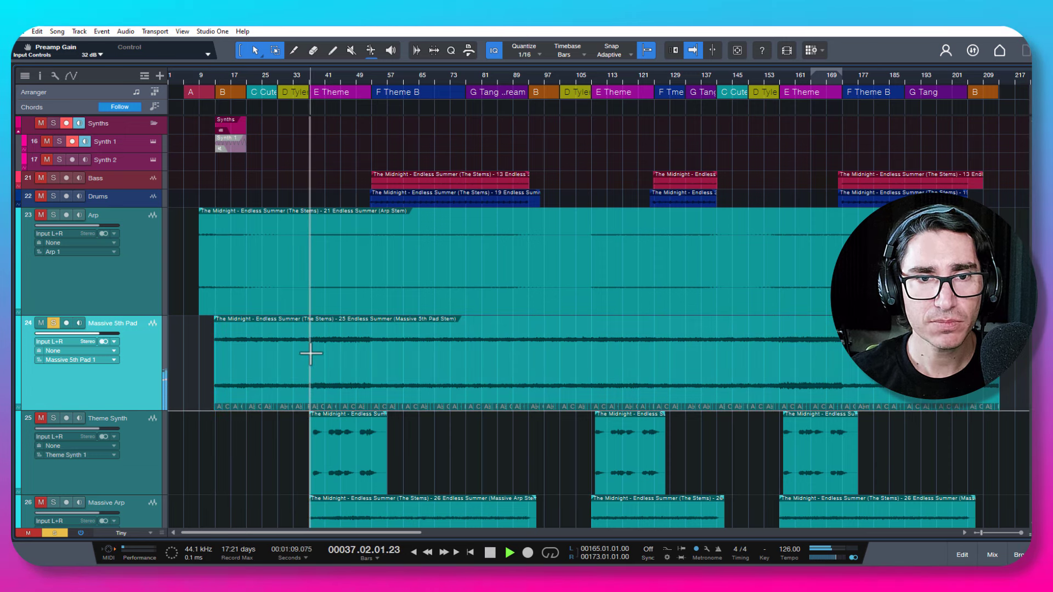
{"action": "key", "text": "space"}
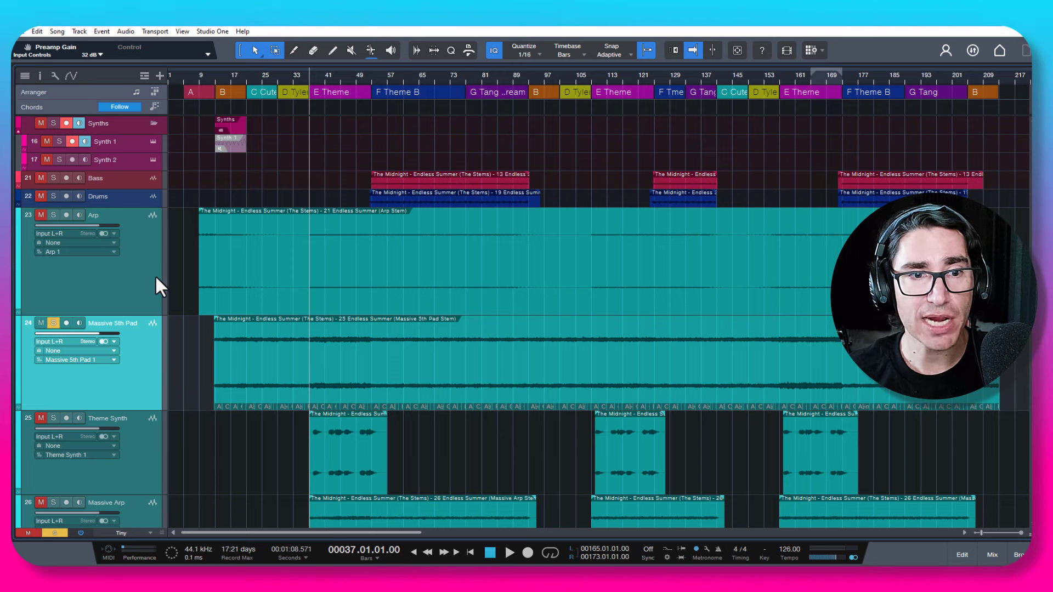
- Switch the solo back to the Arp track and listen to it from bar 43 and from bar 116
{"action": "left_click", "coordinate": [179, 238]}
{"action": "left_click", "coordinate": [333, 226]}
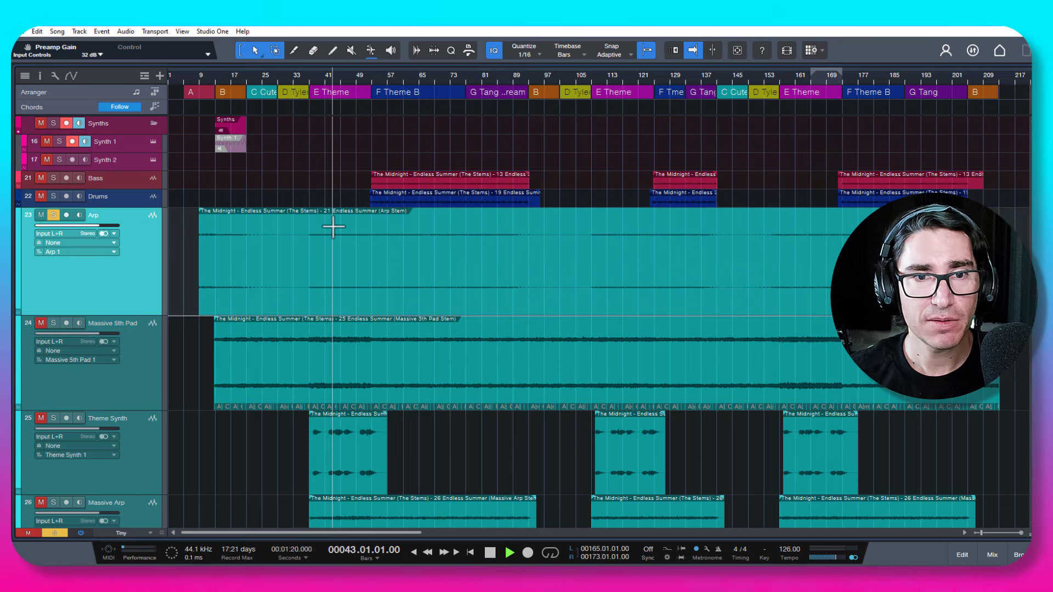
{"action": "key", "text": "space"}
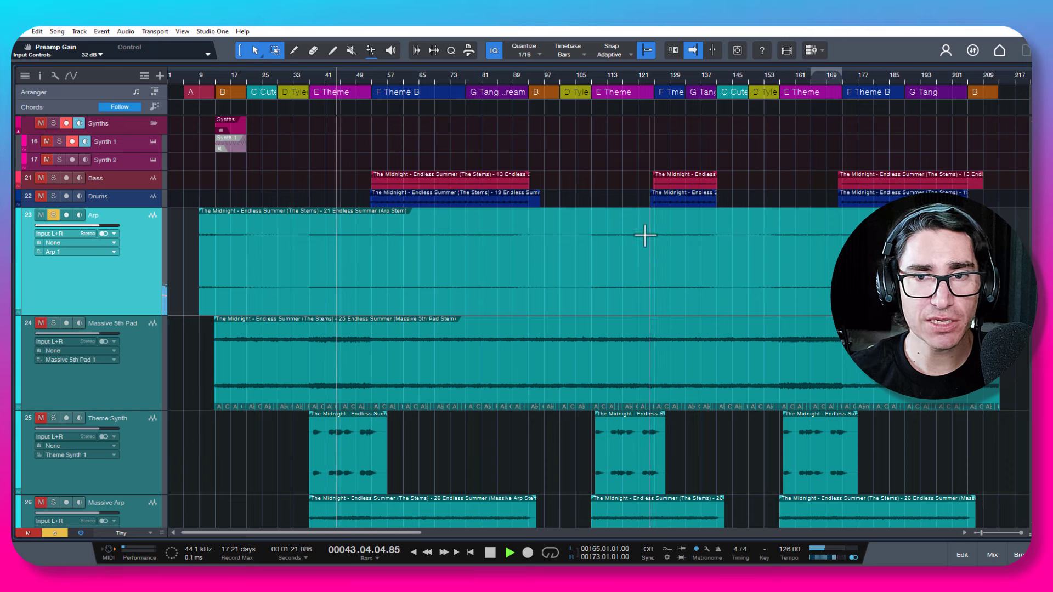
{"action": "key", "text": "space"}
{"action": "left_click", "coordinate": [617, 224]}
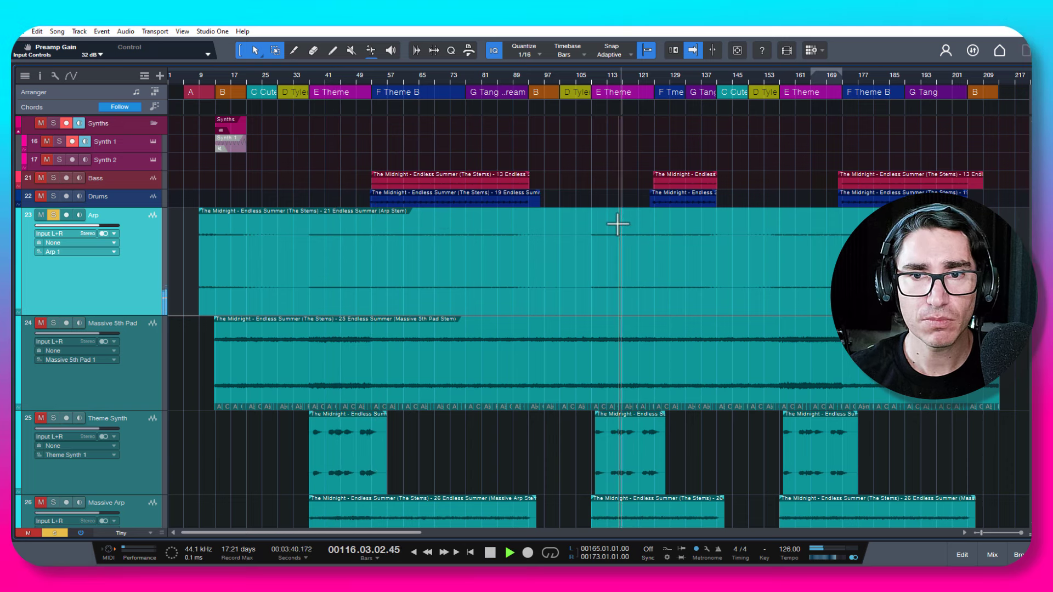
{"action": "key", "text": "space"}
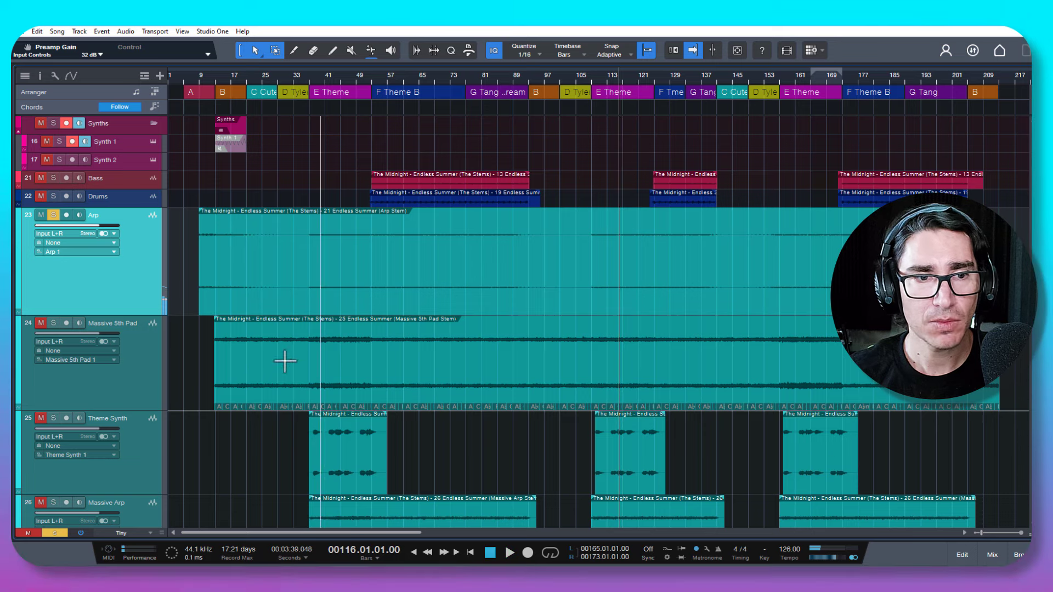
- Solo the Massive 5th Pad track and listen to it from bar 25 in the first C section
{"action": "left_click", "coordinate": [154, 354]}
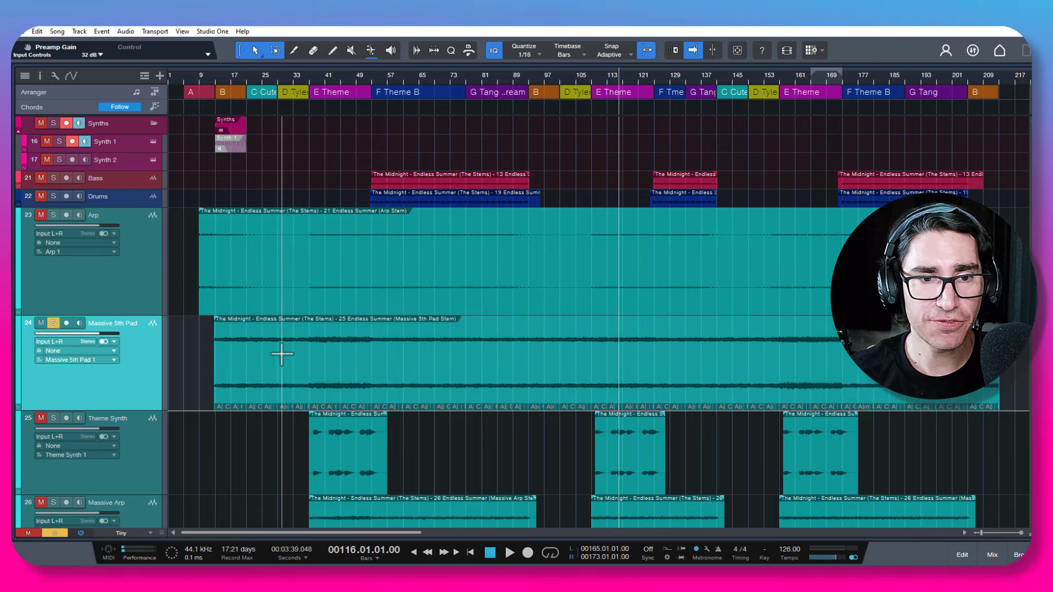
{"action": "left_click", "coordinate": [262, 356]}
{"action": "key", "text": "space"}
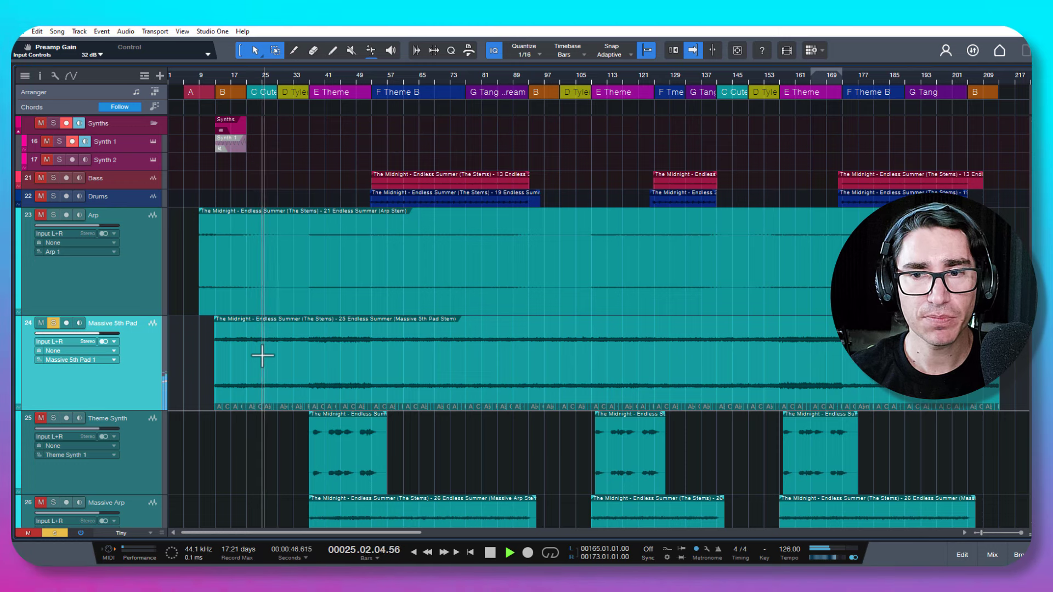
{"action": "key", "text": "space"}
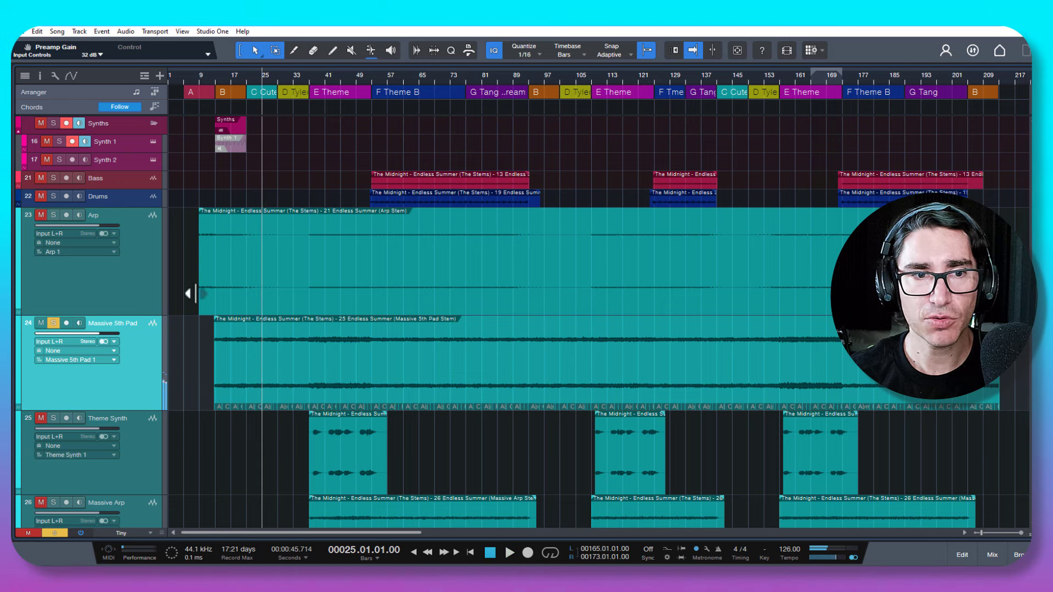
- Solo the Arp track again and listen to it from bar 37 for comparison with the pad
{"action": "left_click", "coordinate": [146, 284]}
{"action": "left_click", "coordinate": [308, 230]}
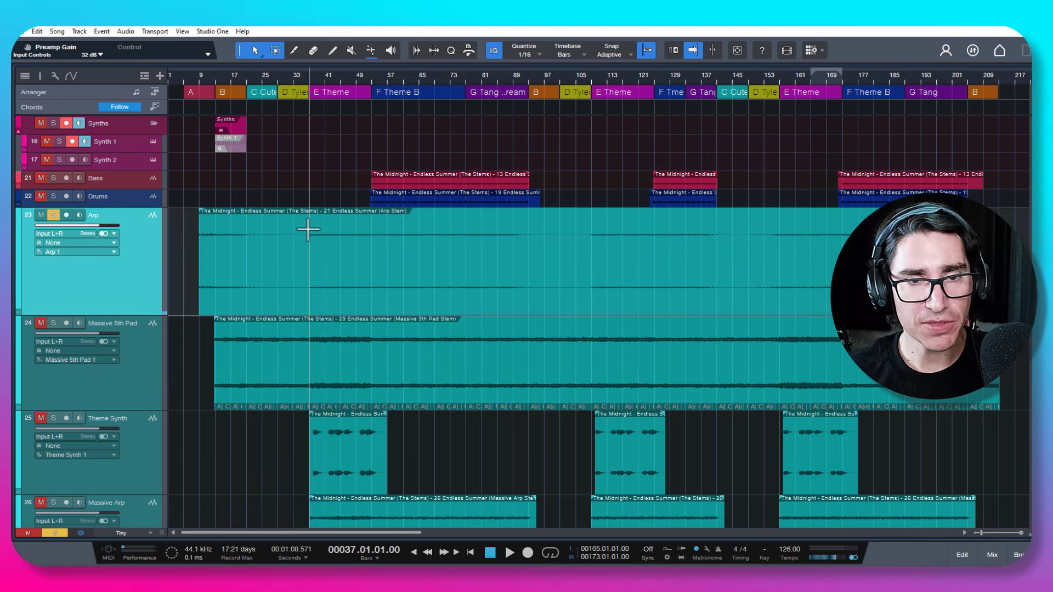
{"action": "key", "text": "space"}
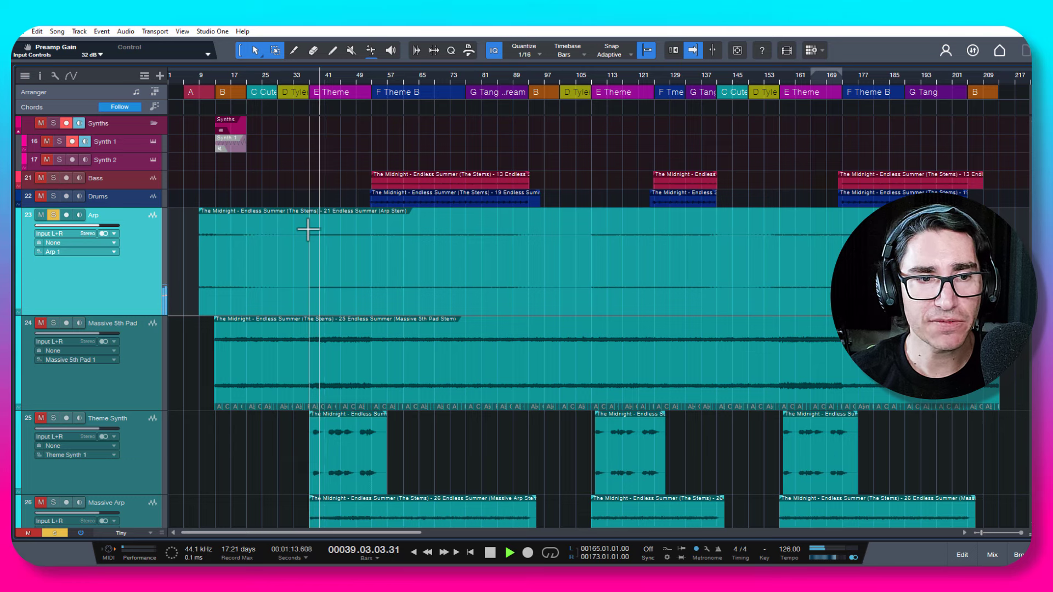
{"action": "key", "text": "space"}
- Solo the Theme Synth track and listen repeatedly to its opening phrases in the first E Theme section from bar 37
{"action": "scroll", "coordinate": [308, 230], "scroll_direction": "down", "scroll_amount": 3}
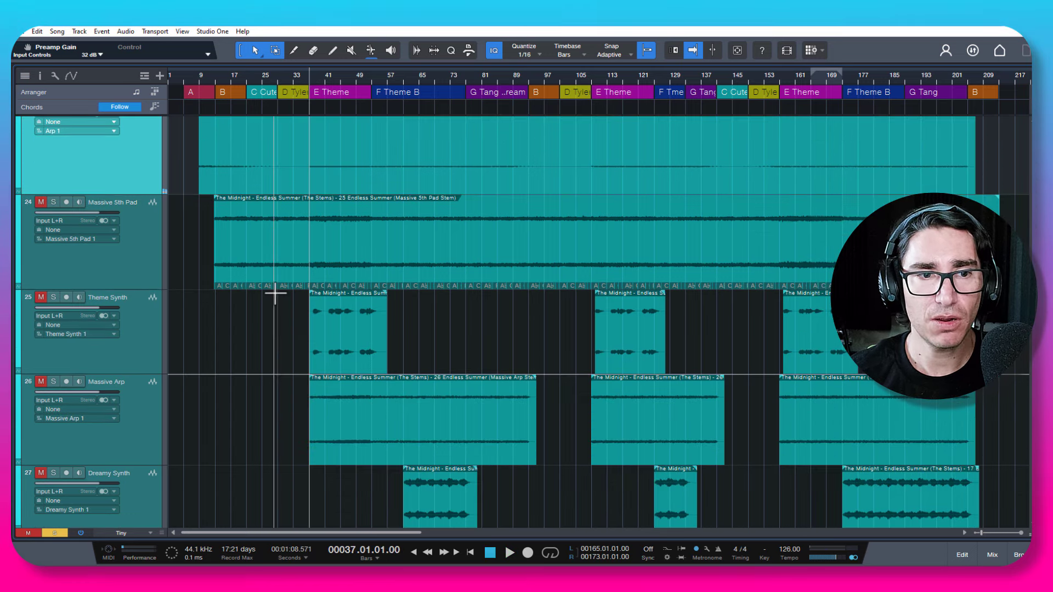
{"action": "left_click", "coordinate": [132, 322]}
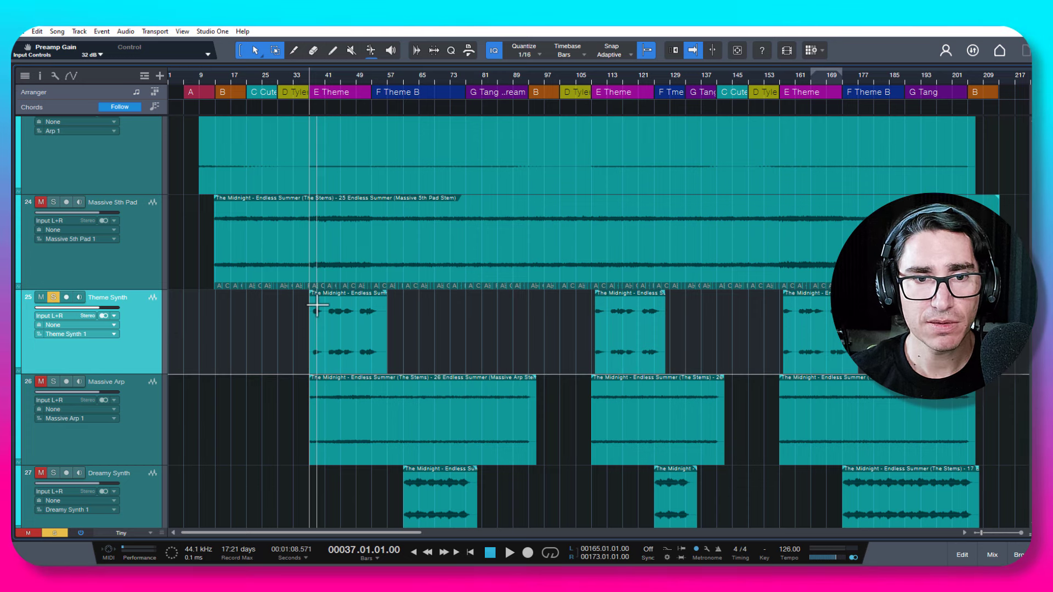
{"action": "key", "text": "space"}
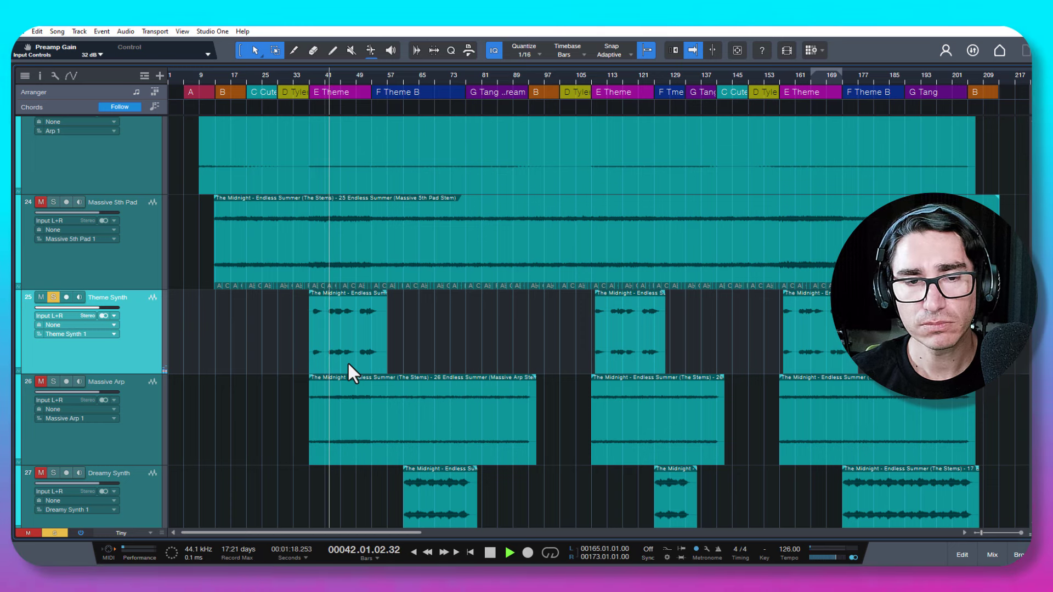
{"action": "key", "text": "space"}
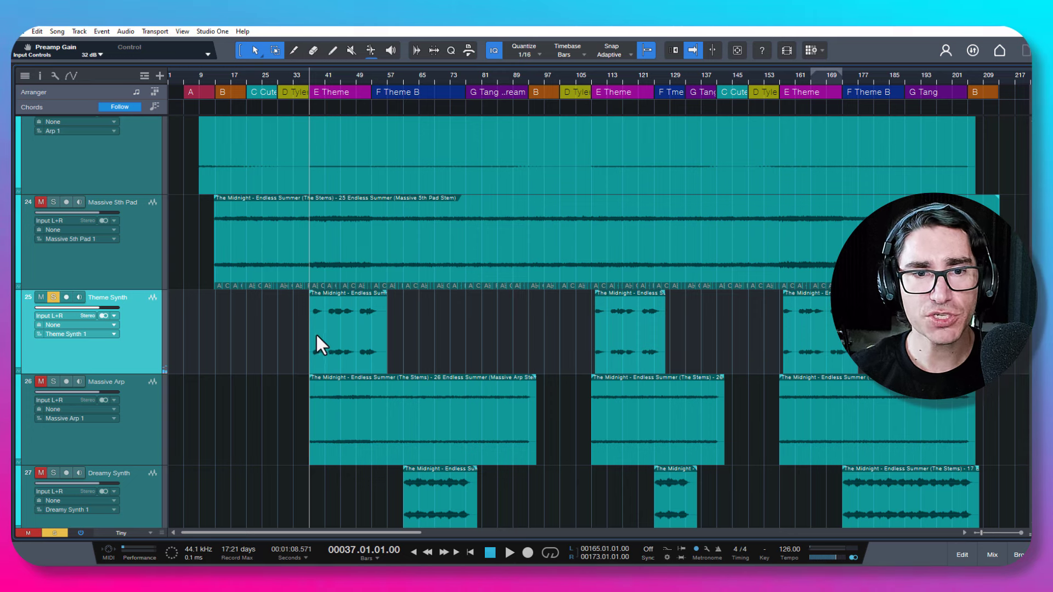
{"action": "key", "text": "space"}
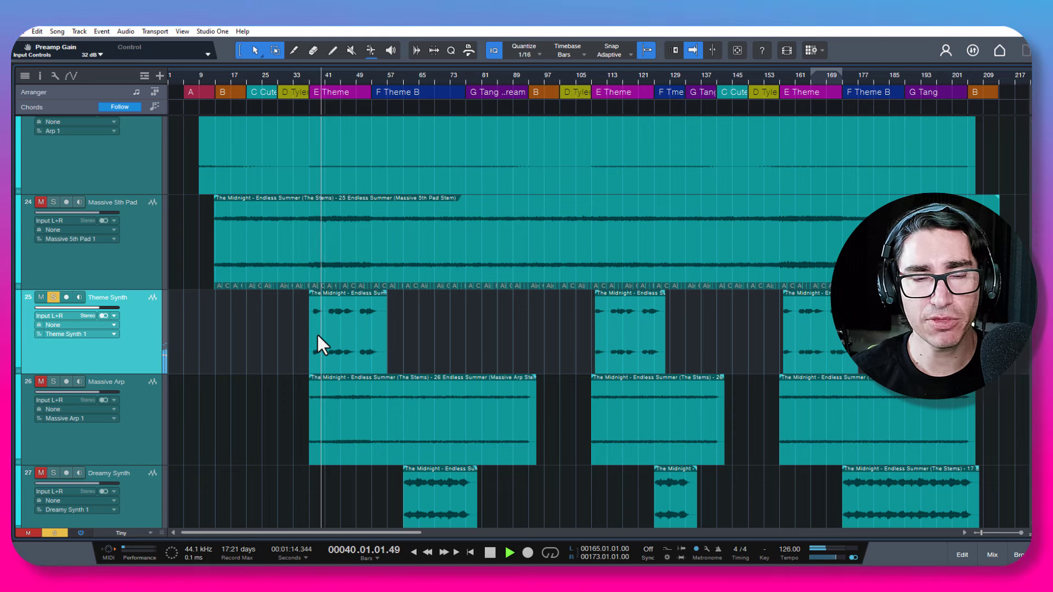
{"action": "key", "text": "space"}
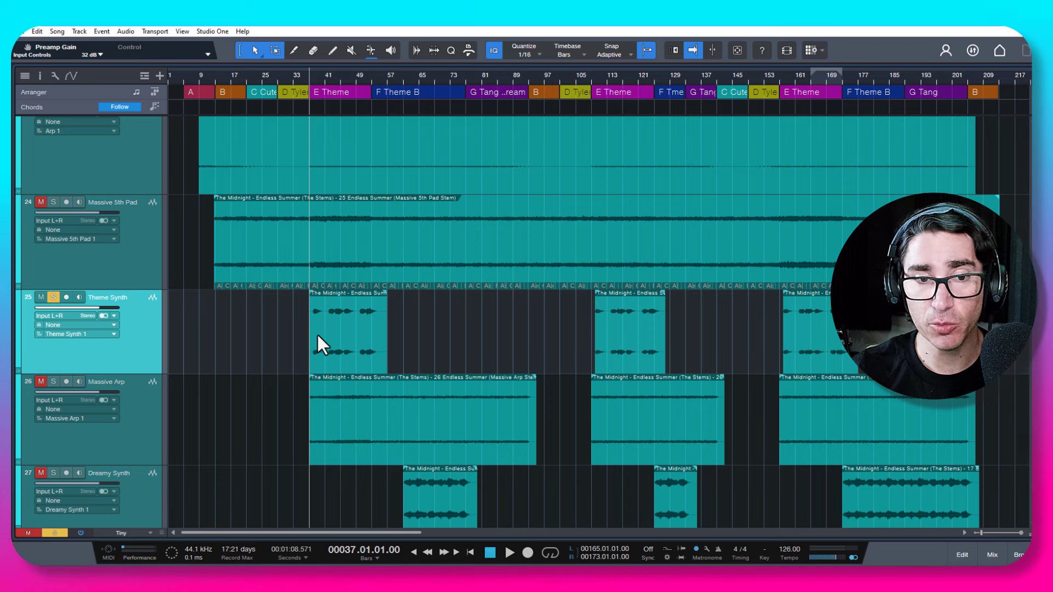
{"action": "key", "text": "space"}
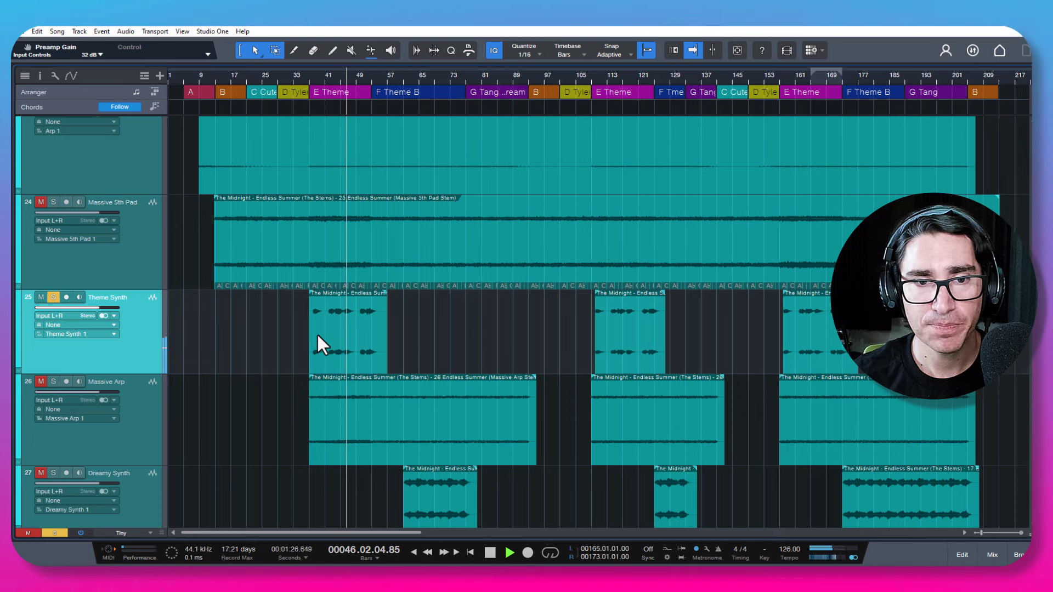
{"action": "key", "text": "space"}
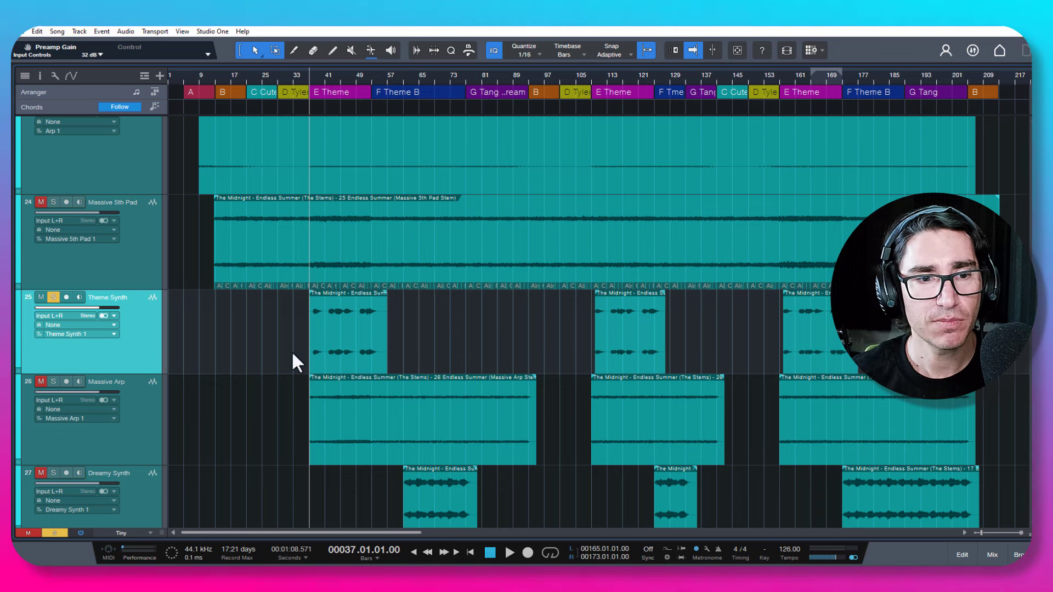
- Solo the Massive Arp track and listen to it through the first E Theme section from bar 37
{"action": "left_click", "coordinate": [322, 439]}
{"action": "scroll", "coordinate": [322, 439], "scroll_direction": "down", "scroll_amount": 1}
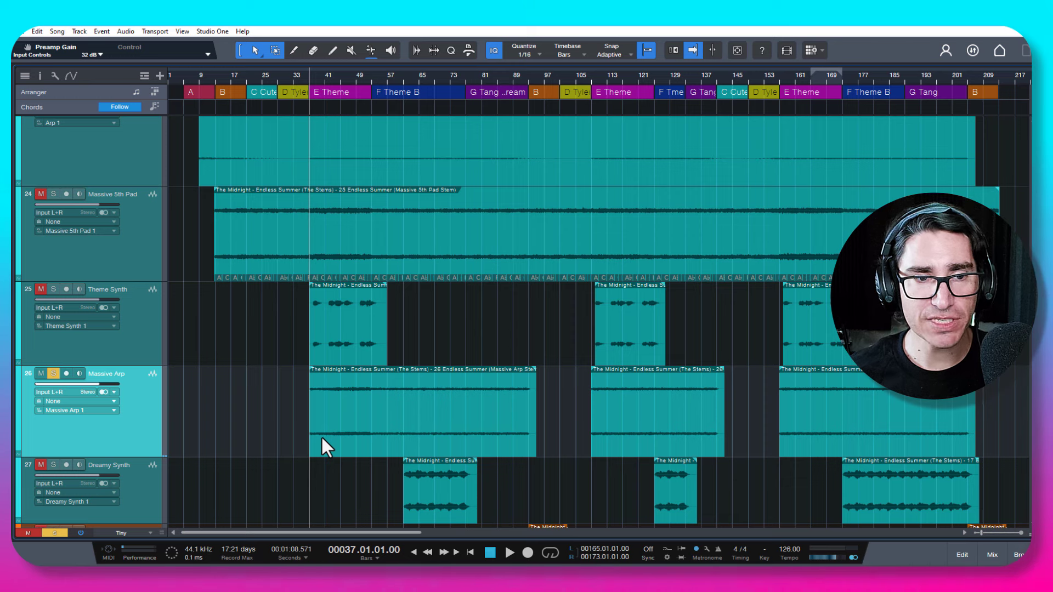
{"action": "key", "text": "space"}
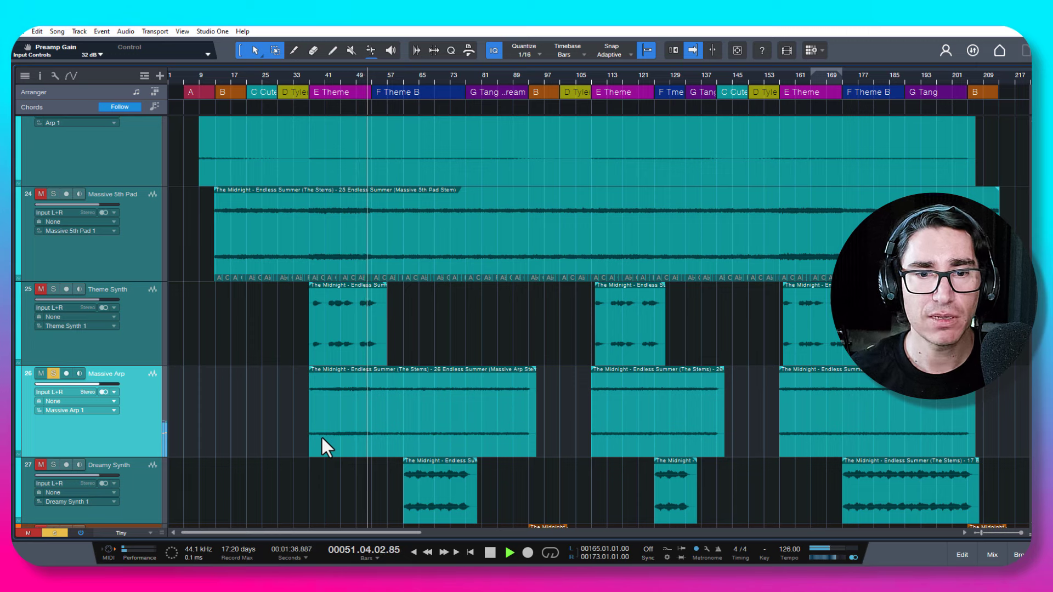
{"action": "key", "text": "space"}
- Listen to the Massive Arp from bar 40 and from the start of F Theme B at bar 53
{"action": "left_click", "coordinate": [321, 378]}
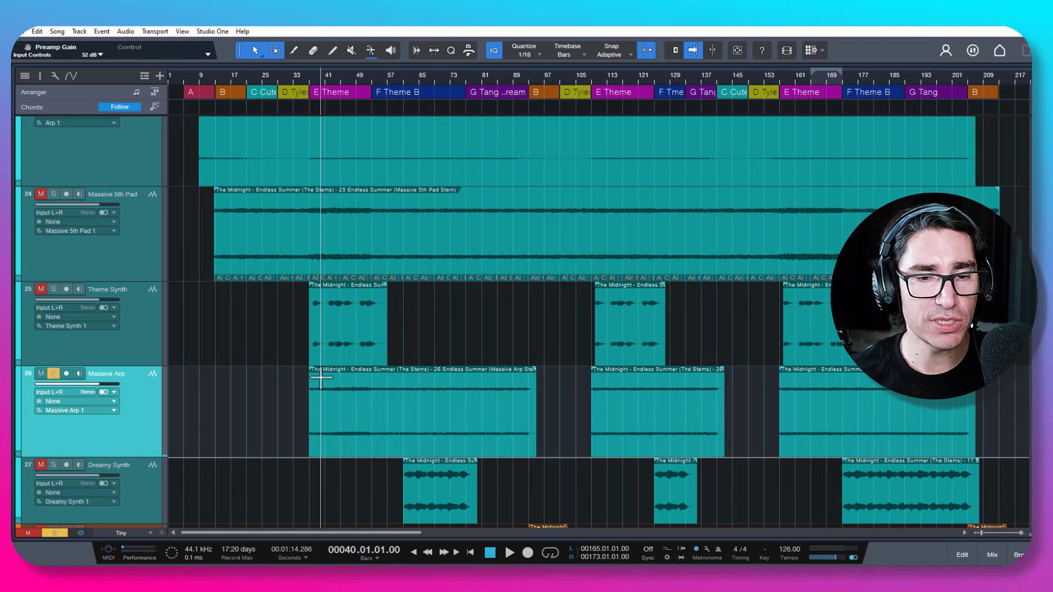
{"action": "key", "text": "space"}
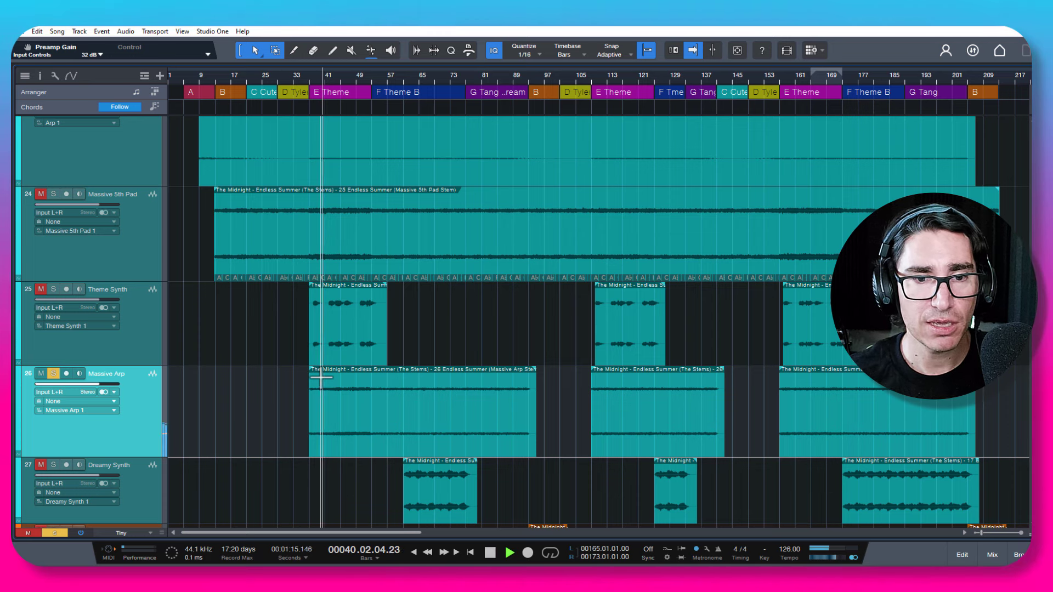
{"action": "left_click", "coordinate": [357, 378]}
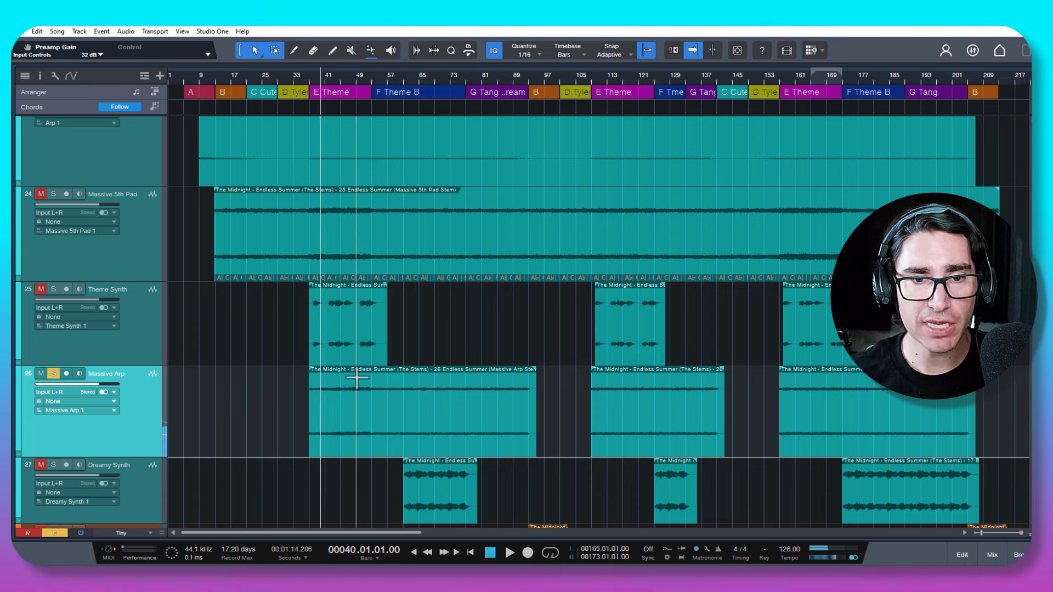
{"action": "left_click", "coordinate": [373, 378]}
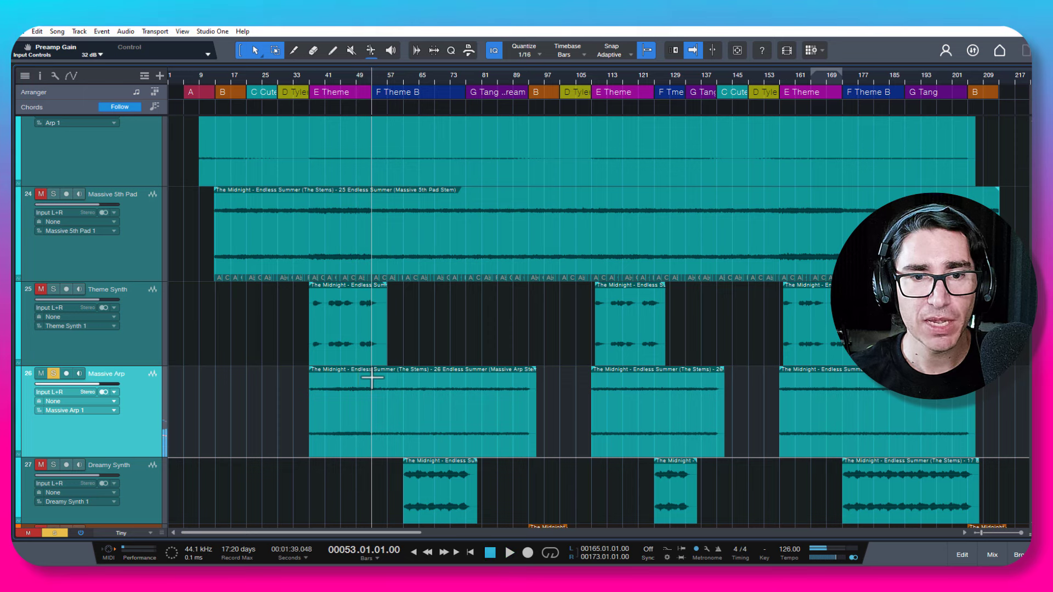
{"action": "key", "text": "space"}
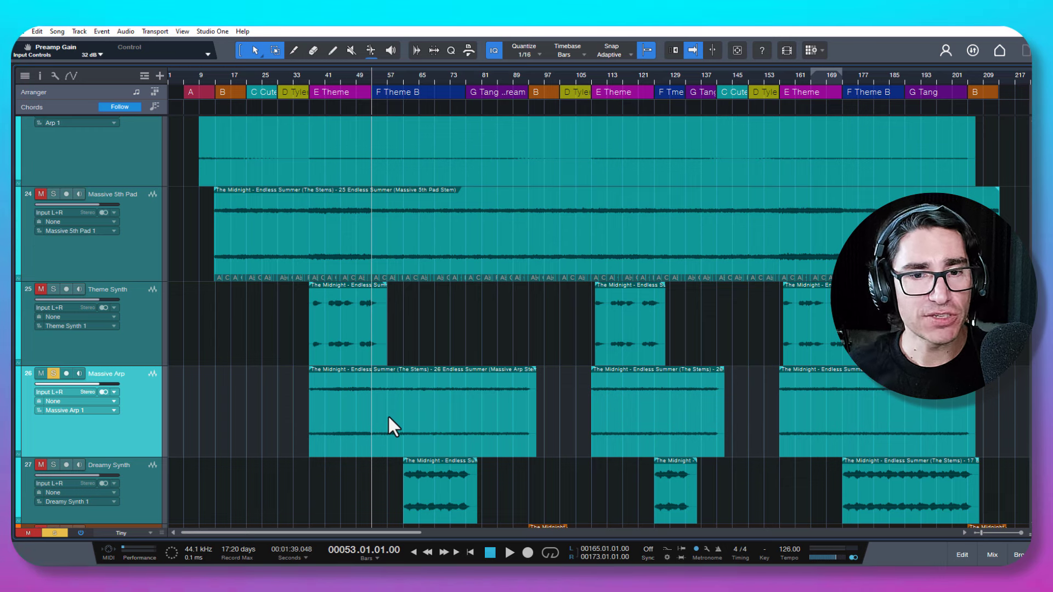
{"action": "key", "text": "ctrl+space"}
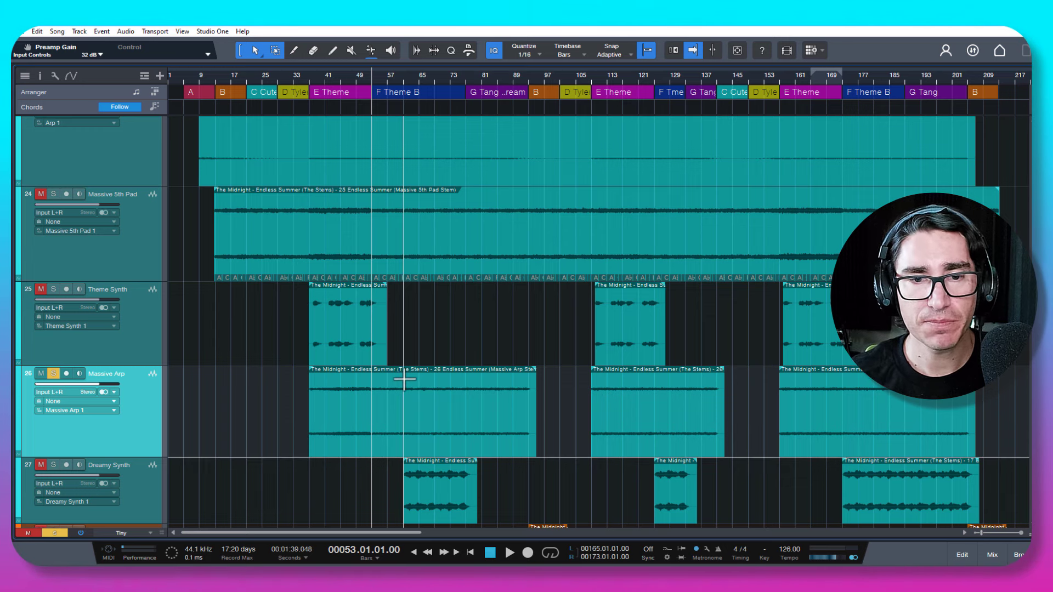
- Spot-check the Massive Arp in the first F Theme B section from bar 61 and in the G Tang section from bar 81
{"action": "left_click", "coordinate": [404, 380]}
{"action": "key", "text": "space"}
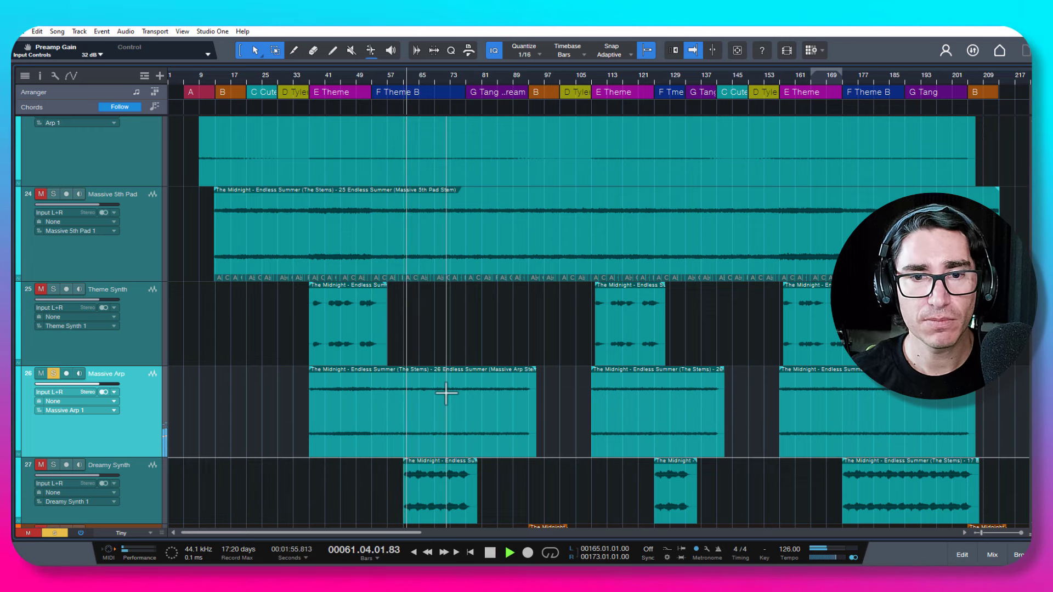
{"action": "left_click", "coordinate": [447, 393]}
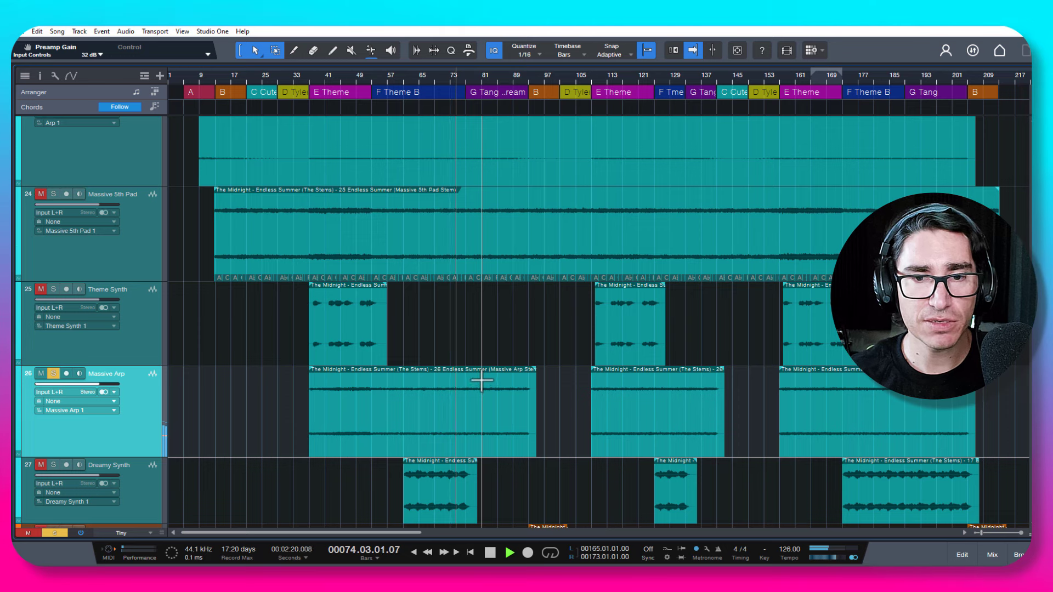
{"action": "left_click", "coordinate": [481, 380]}
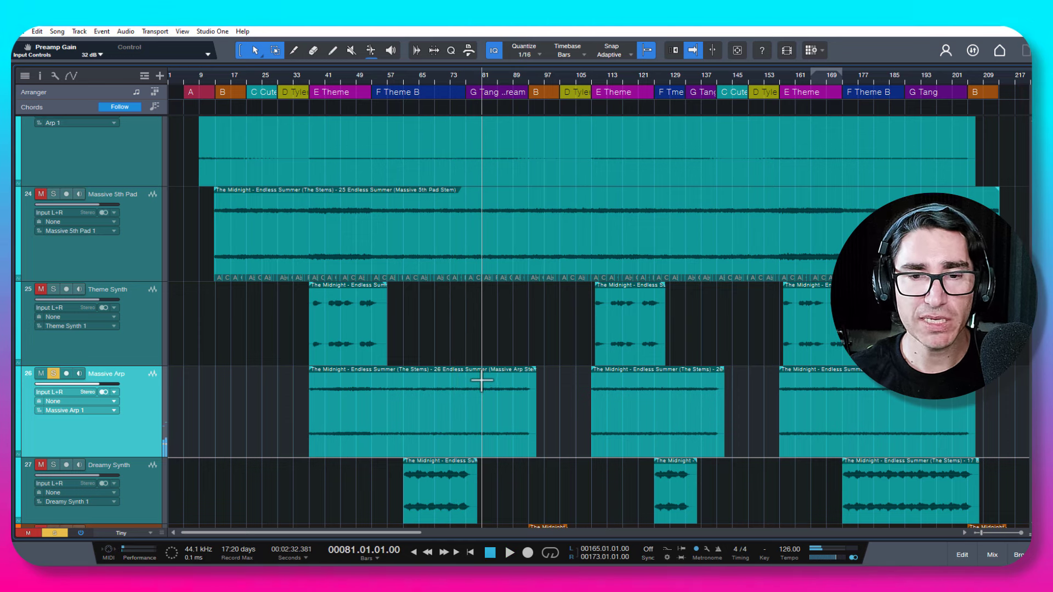
{"action": "key", "text": "space"}
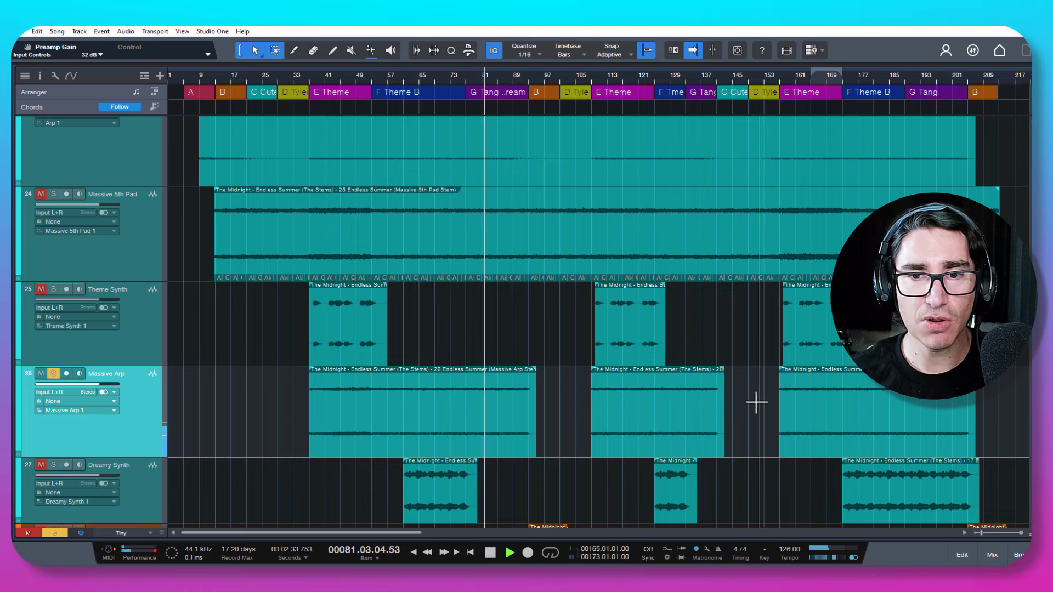
{"action": "key", "text": "space"}
- Spot-check the Massive Arp in the second E Theme section around bar 114 and in the third from bar 171
{"action": "left_click", "coordinate": [615, 395]}
{"action": "key", "text": "space"}
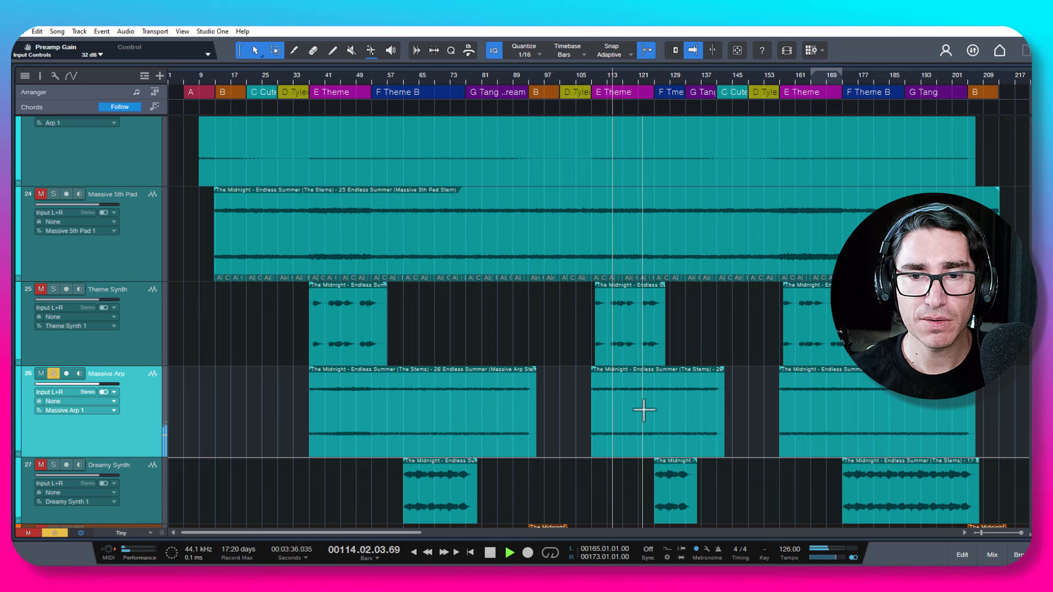
{"action": "key", "text": "space"}
{"action": "left_click", "coordinate": [834, 380]}
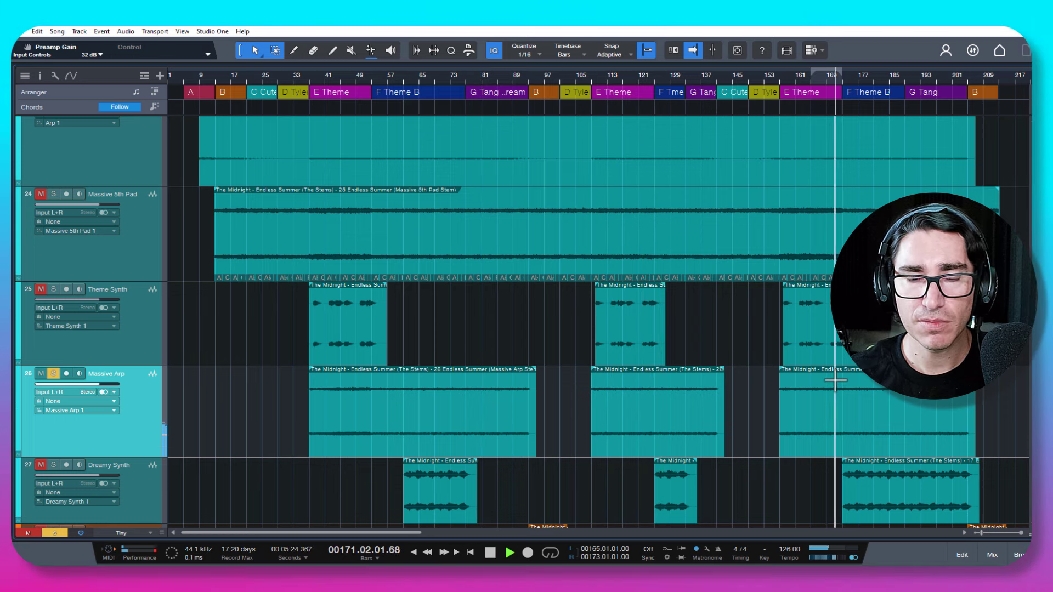
- Solo the Dreamy Synth track and listen to its entry in the first F Theme B section from bars 59 and 60
{"action": "scroll", "coordinate": [123, 456], "scroll_direction": "down", "scroll_amount": 1}
{"action": "scroll", "coordinate": [123, 456], "scroll_direction": "down", "scroll_amount": 2}
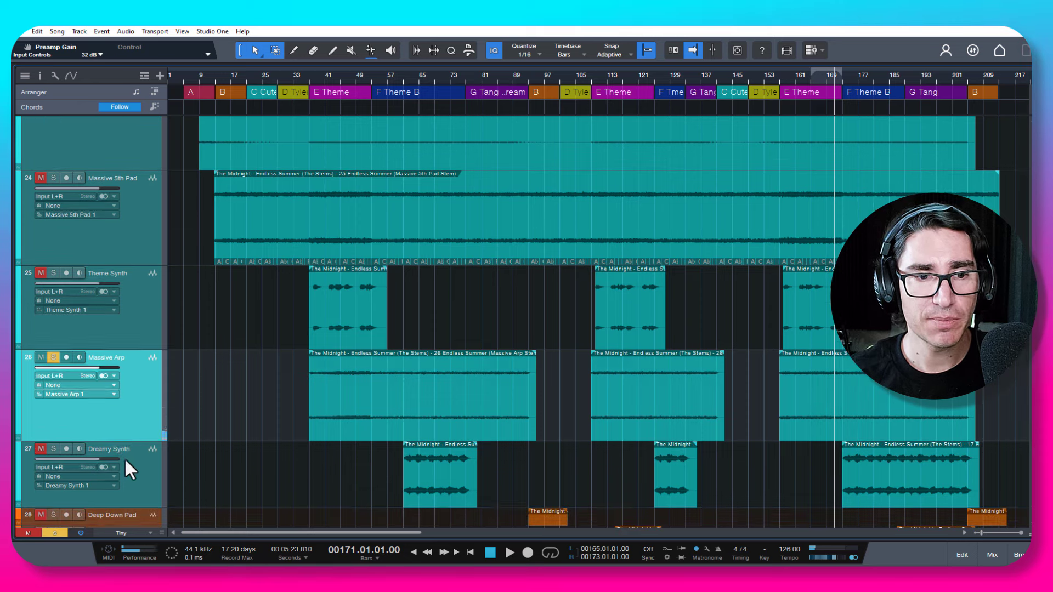
{"action": "left_click", "coordinate": [125, 459]}
{"action": "scroll", "coordinate": [130, 396], "scroll_direction": "down", "scroll_amount": 5}
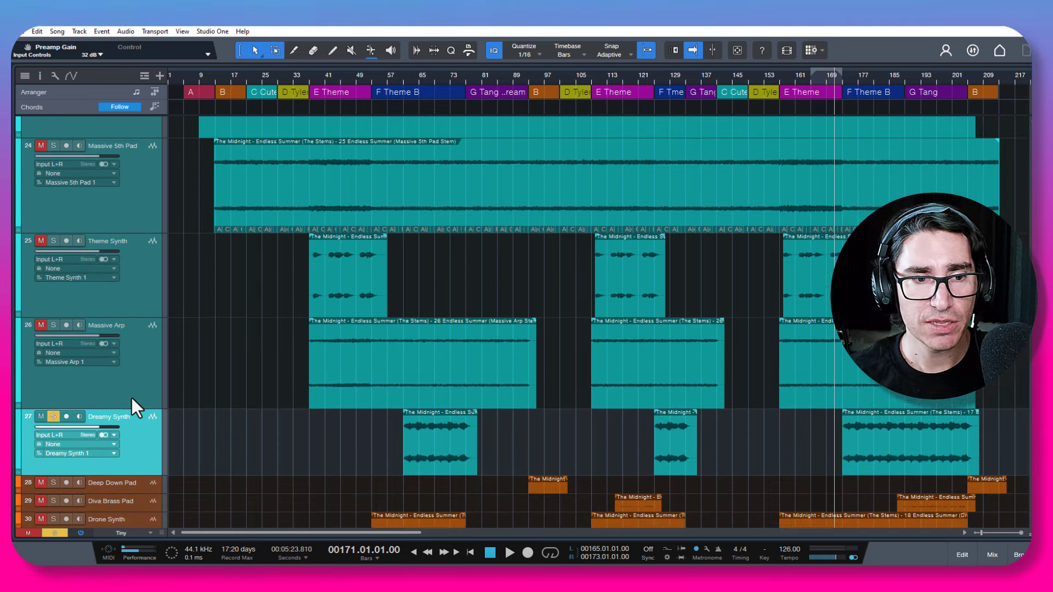
{"action": "left_click", "coordinate": [396, 416]}
{"action": "key", "text": "space"}
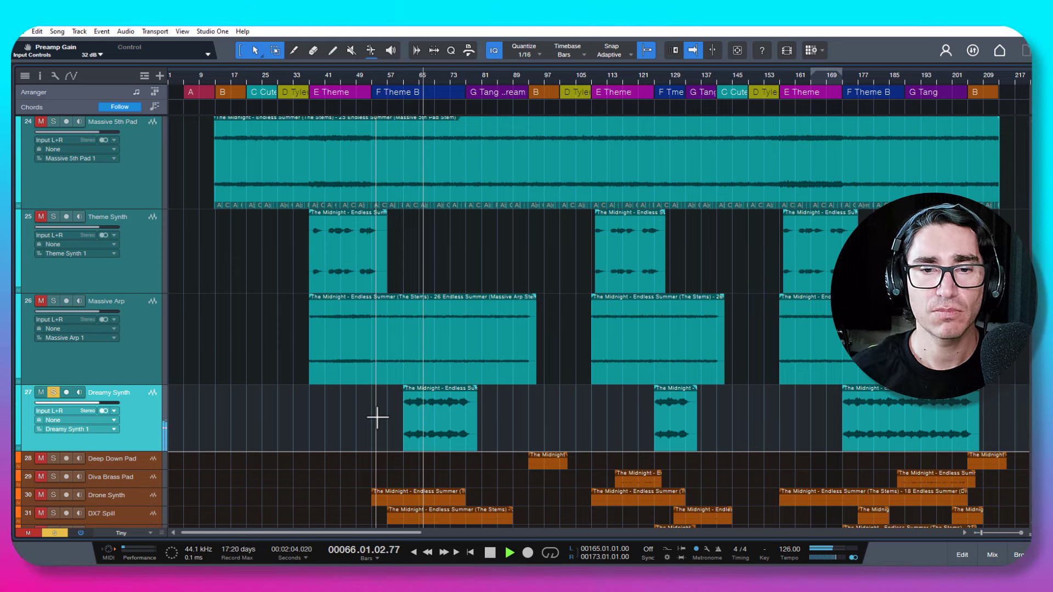
{"action": "key", "text": "space"}
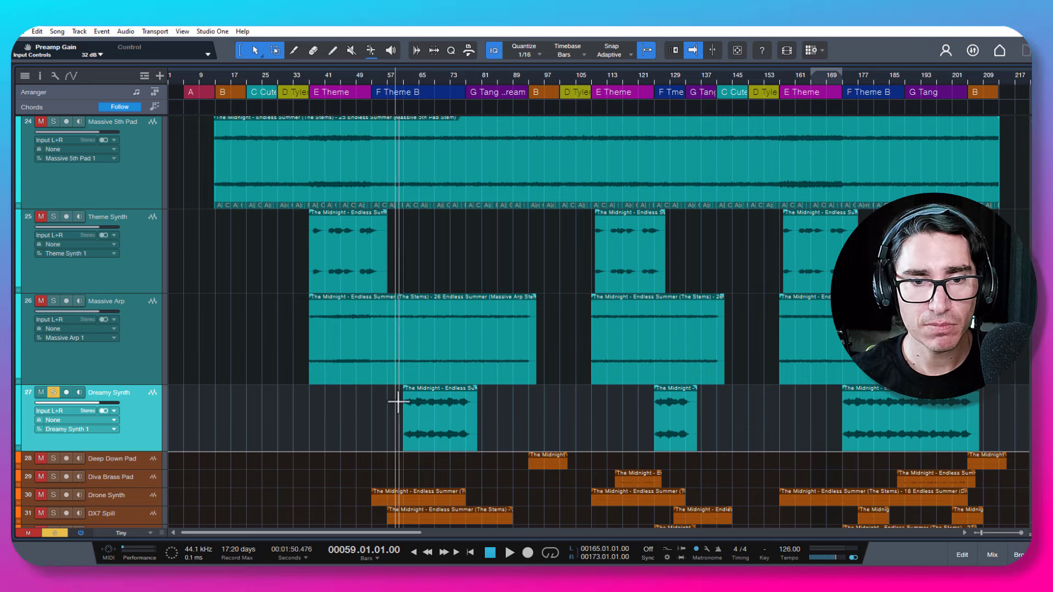
{"action": "key", "text": "space"}
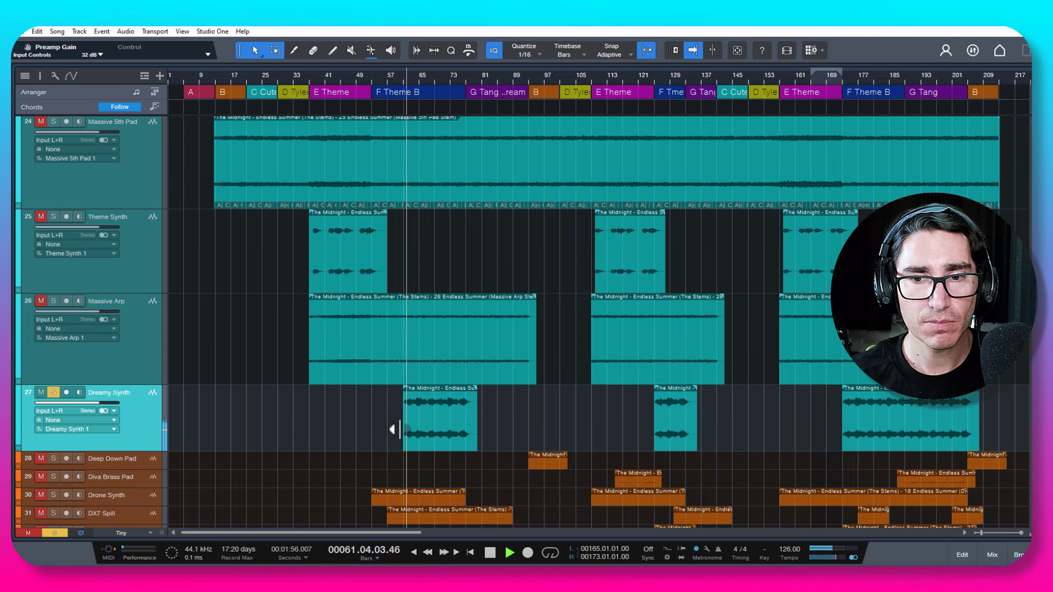
{"action": "key", "text": "space"}
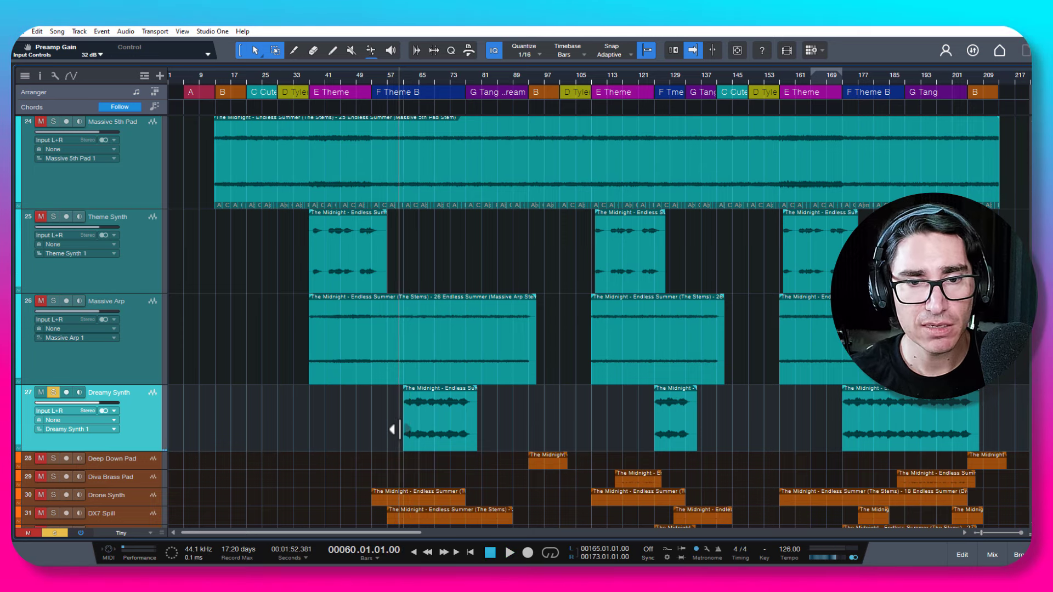
- Listen to the Dreamy Synth inside its first clip from bar 64
{"action": "left_click", "coordinate": [417, 415]}
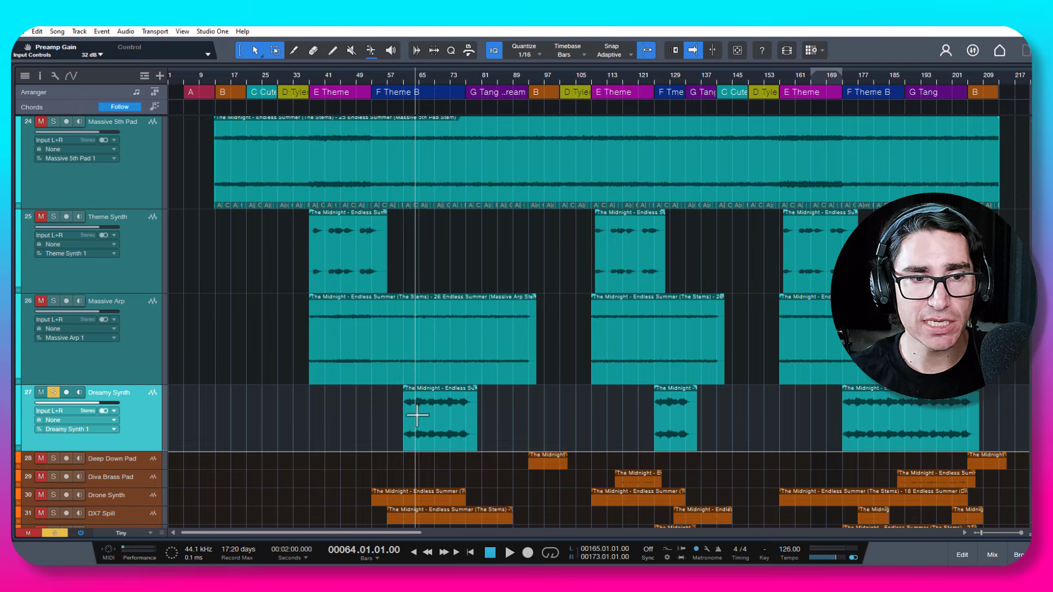
{"action": "key", "text": "space"}
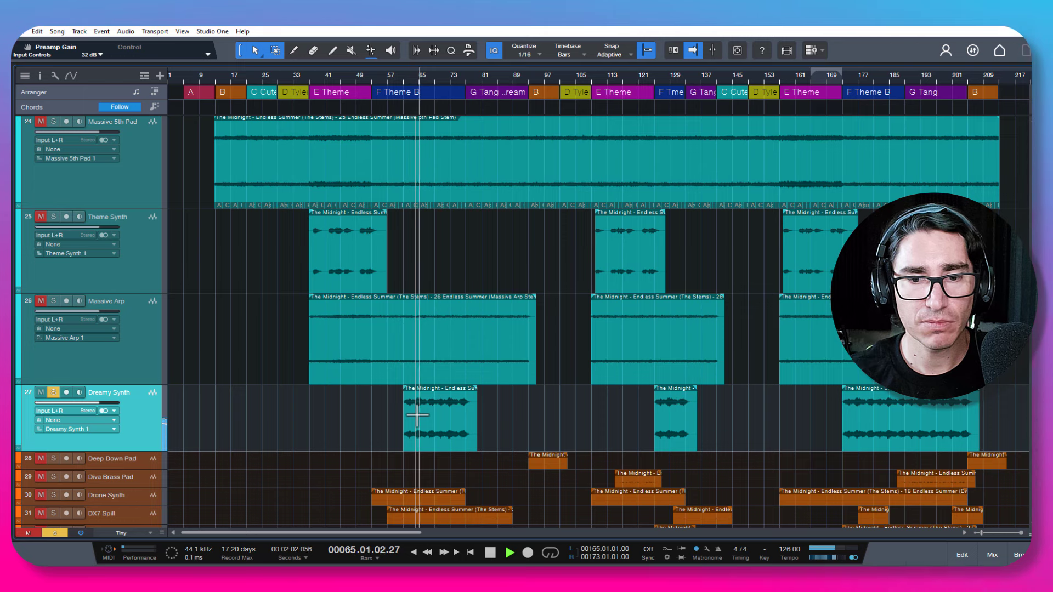
{"action": "key", "text": "space"}
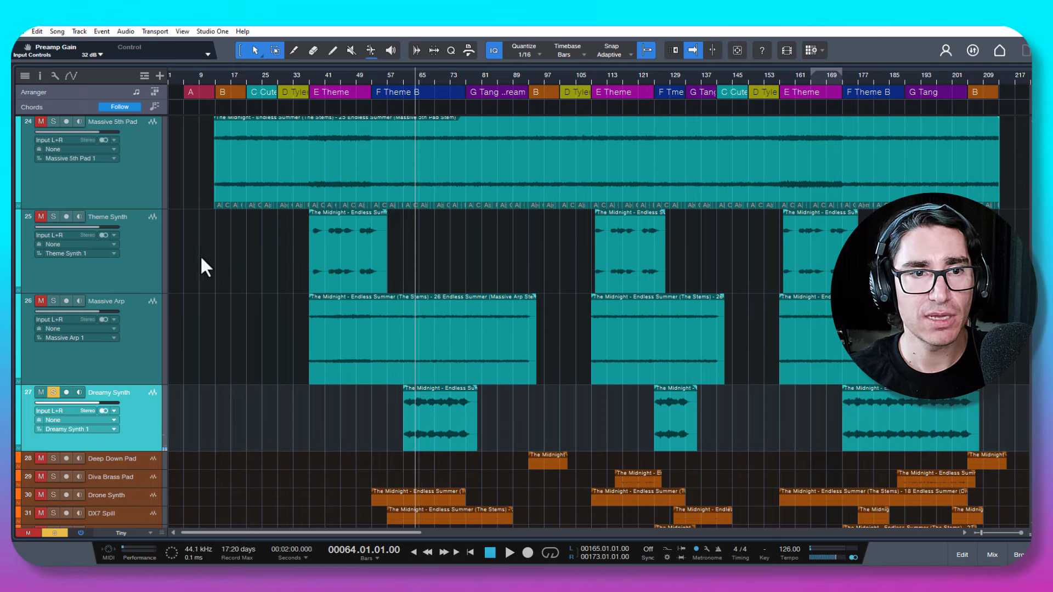
- Compare the Theme Synth from bar 42 with the Dreamy Synth from bar 63 by soloing each in turn
{"action": "left_click", "coordinate": [324, 255]}
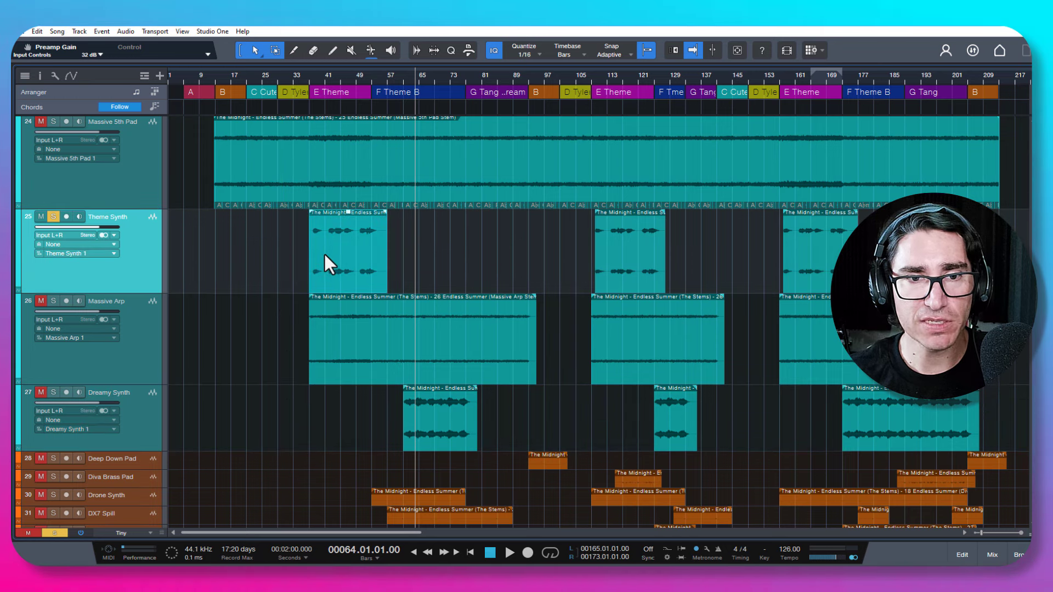
{"action": "key", "text": "space"}
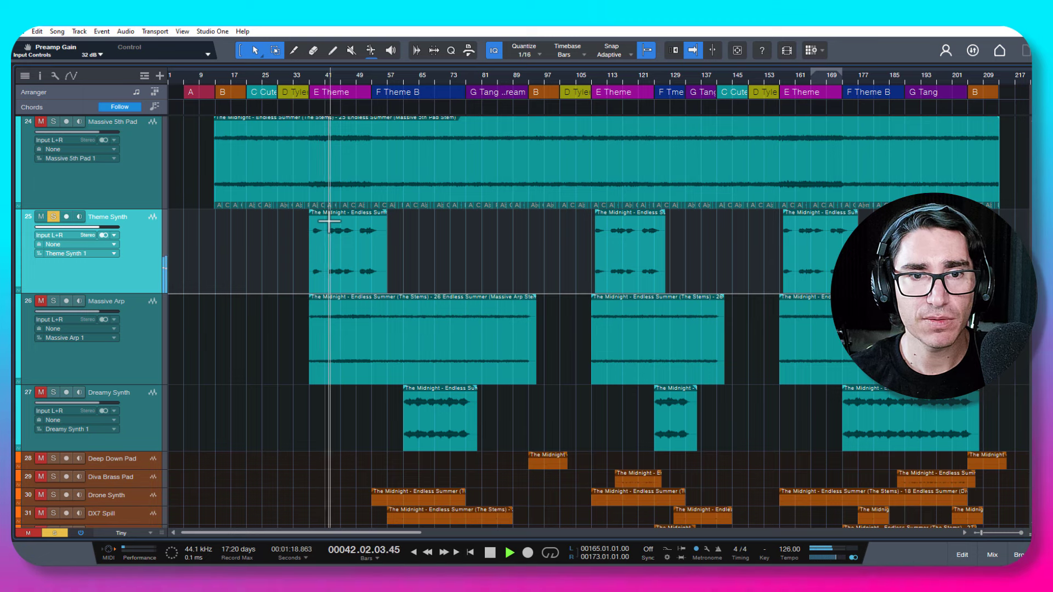
{"action": "key", "text": "space"}
{"action": "left_click", "coordinate": [411, 394]}
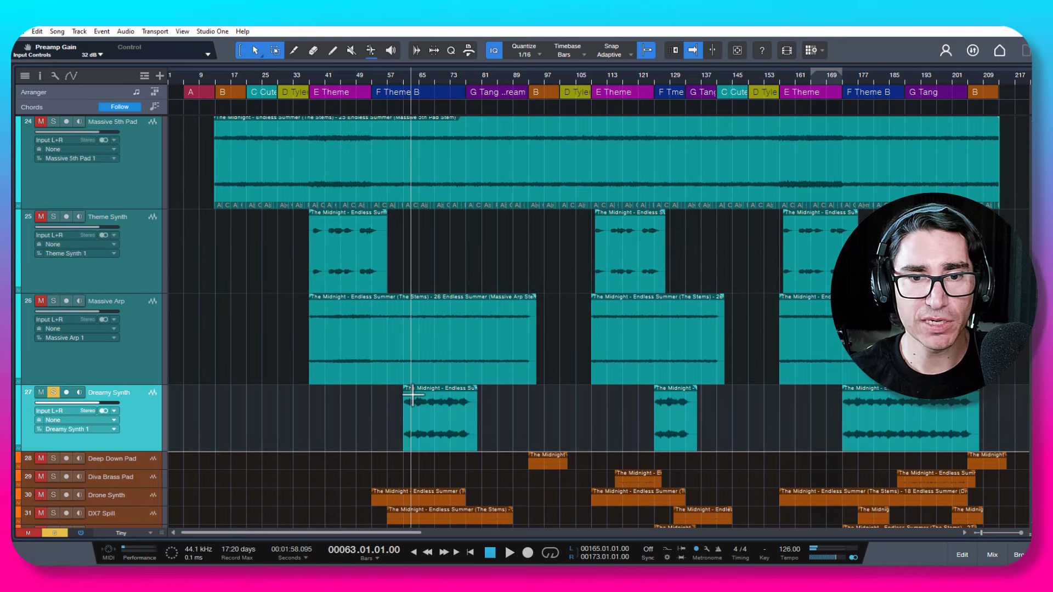
{"action": "key", "text": "space"}
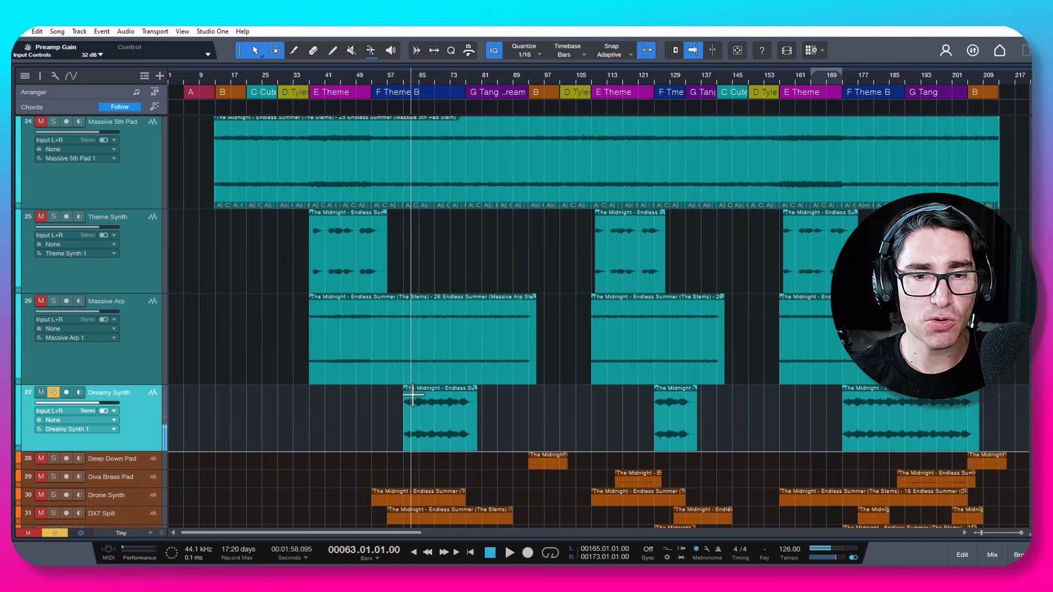
- Listen to the soloed Dreamy Synth in its first clip, starting from bar 65
{"action": "key", "text": "space"}
{"action": "left_click", "coordinate": [419, 393]}
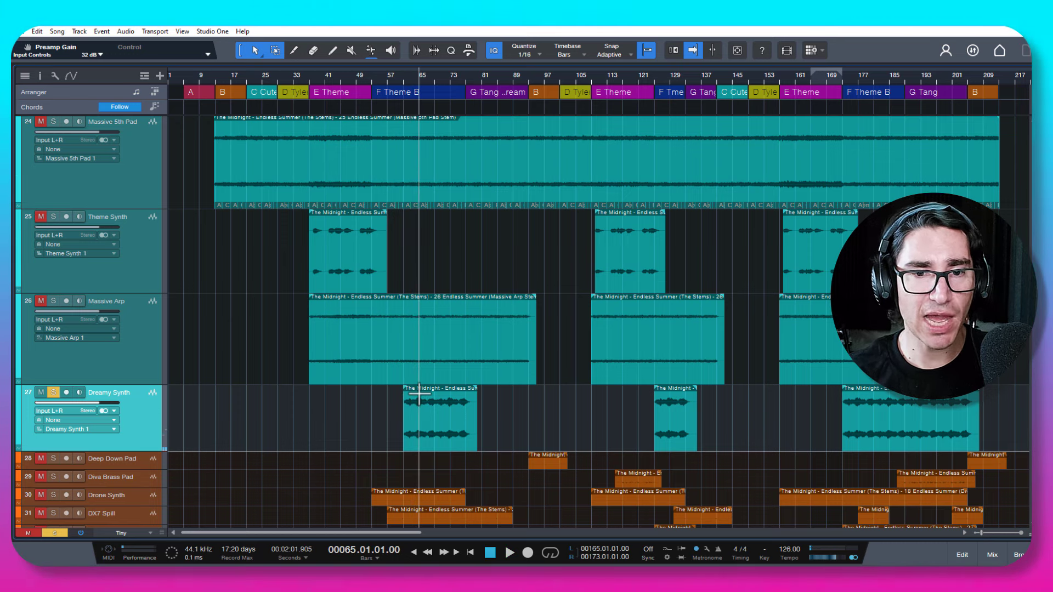
{"action": "key", "text": "space"}
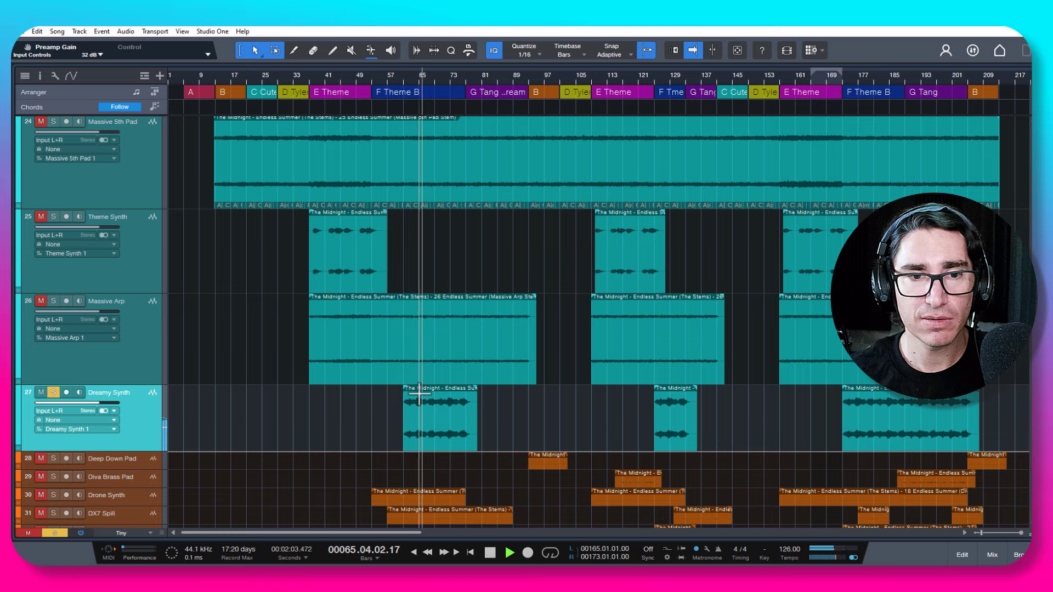
{"action": "key", "text": "space"}
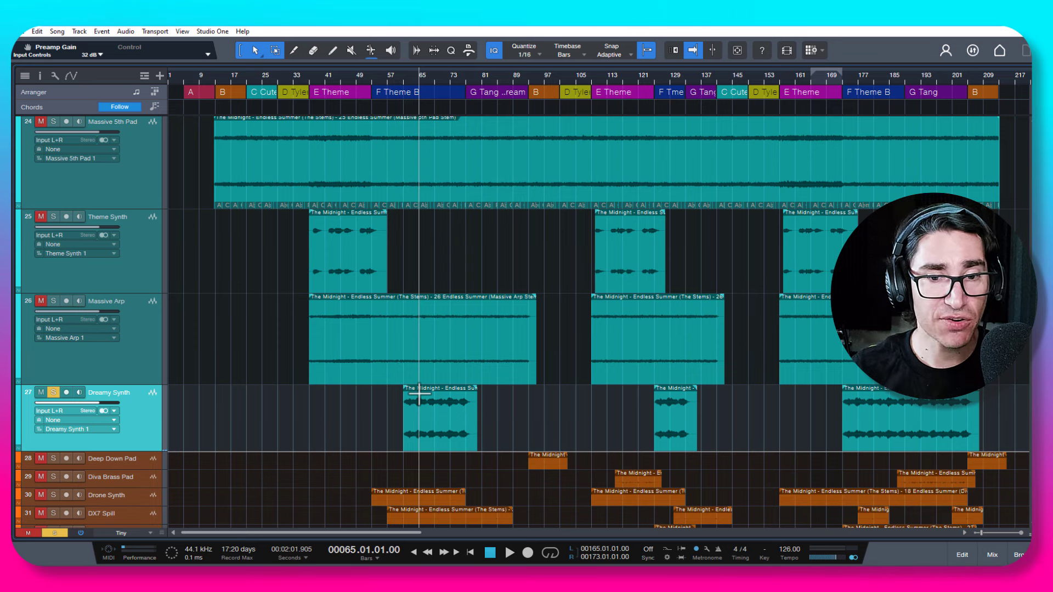
{"action": "key", "text": "space"}
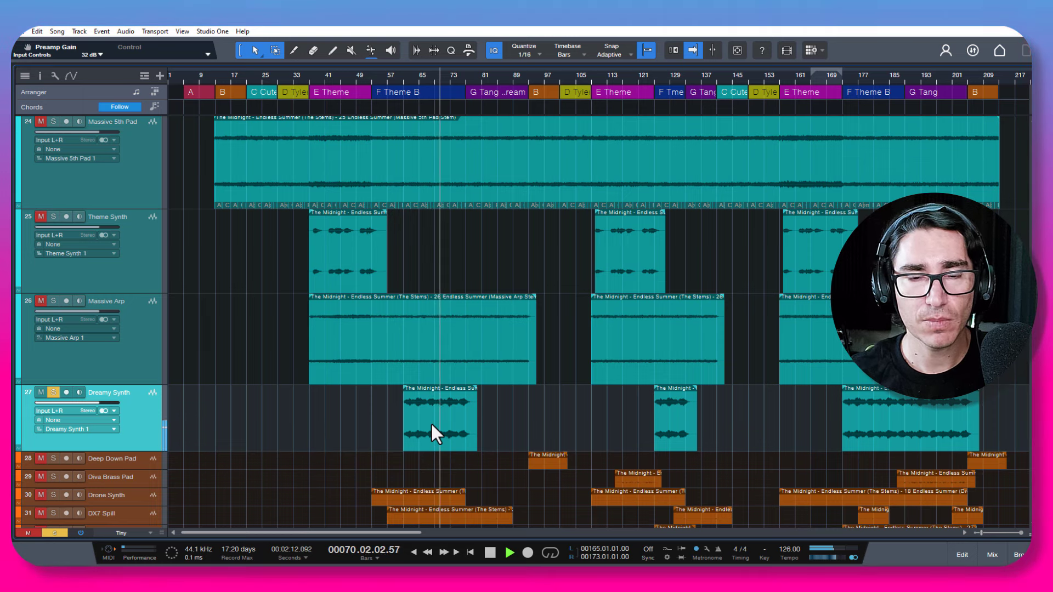
{"action": "key", "text": "space"}
{"action": "scroll", "coordinate": [127, 360], "scroll_direction": "up", "scroll_amount": 1}
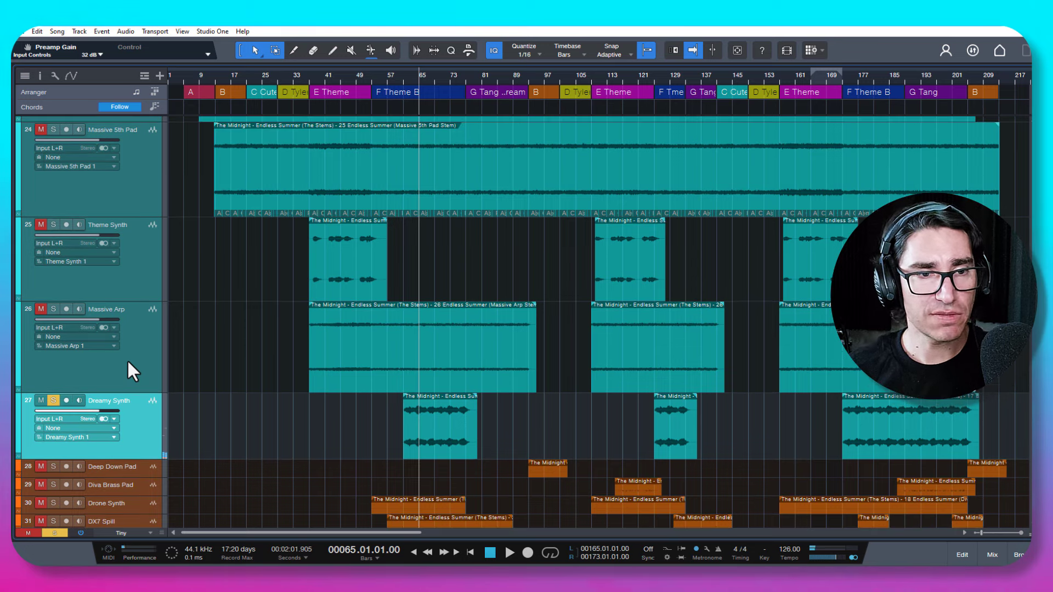
{"action": "left_click", "coordinate": [132, 300]}
{"action": "left_click", "coordinate": [133, 285]}
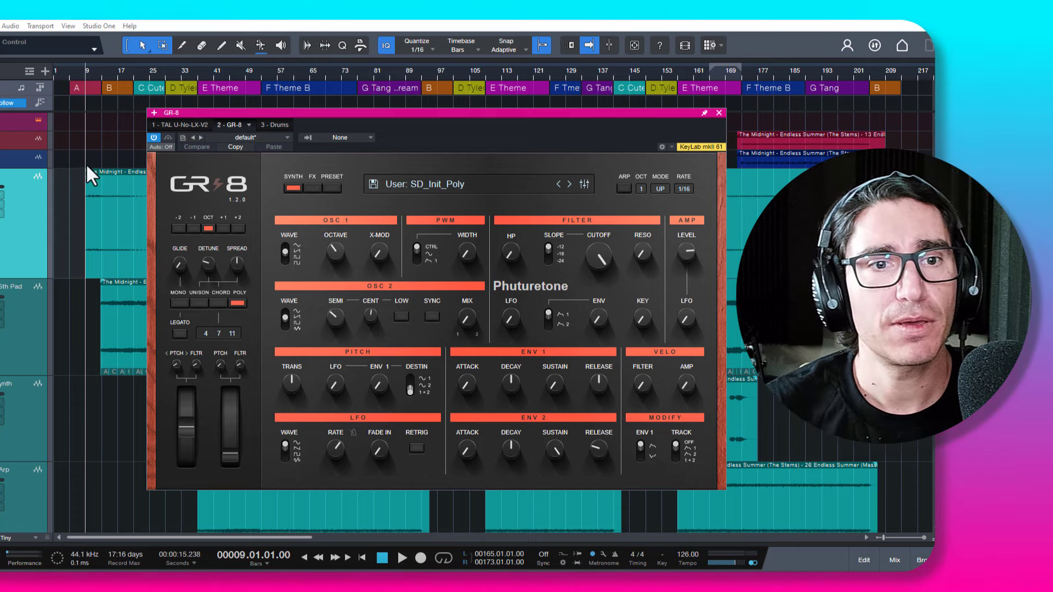
- Listen to the arp stem from bar 9 and reposition the GR-8 synth window over the arrangement
{"action": "key", "text": "space"}
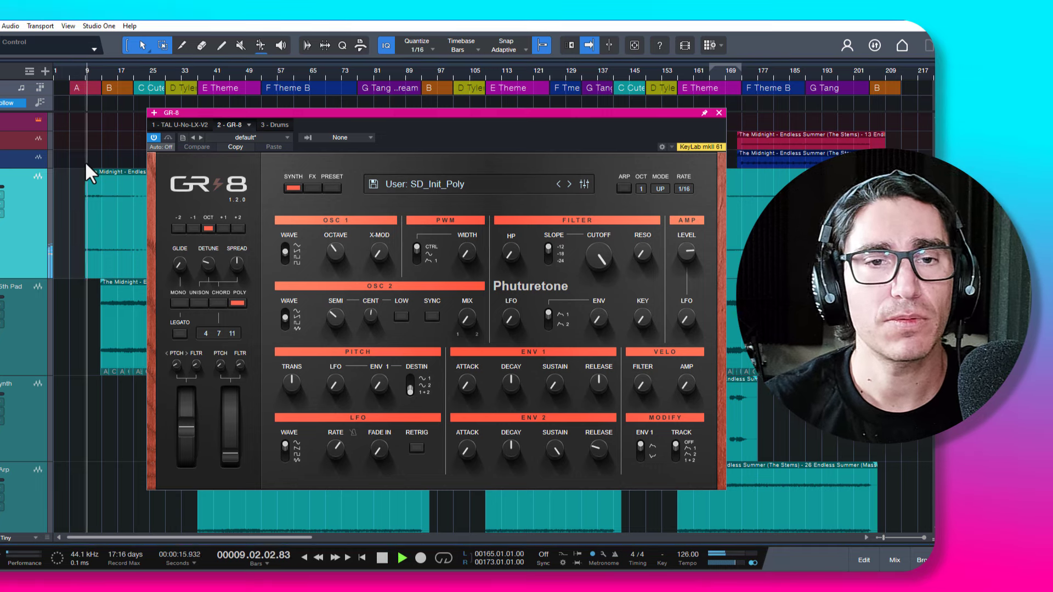
{"action": "left_click_drag", "start_coordinate": [390, 113], "coordinate": [531, 128]}
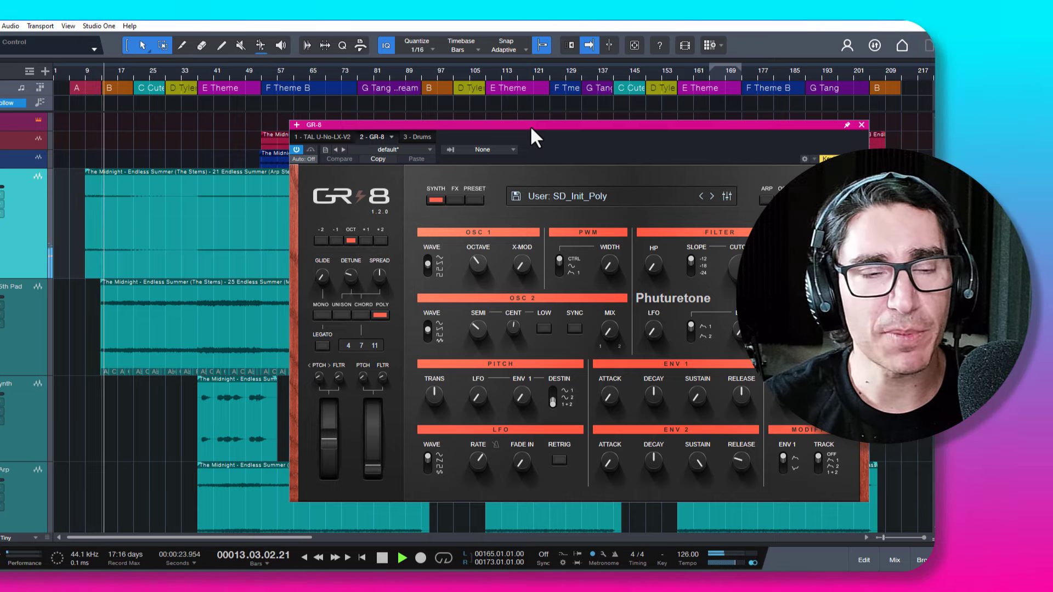
{"action": "left_click_drag", "start_coordinate": [529, 125], "coordinate": [423, 307]}
{"action": "left_click_drag", "start_coordinate": [523, 307], "coordinate": [467, 120]}
{"action": "key", "text": "space"}
{"action": "key", "text": "space"}
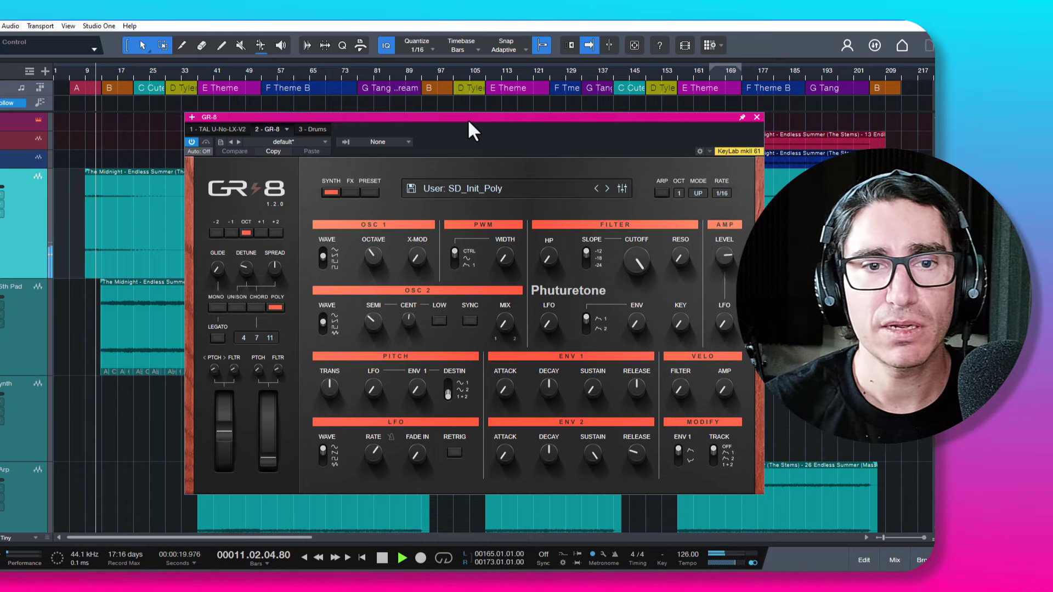
{"action": "key", "text": "space"}
{"action": "left_click_drag", "start_coordinate": [468, 118], "coordinate": [459, 120]}
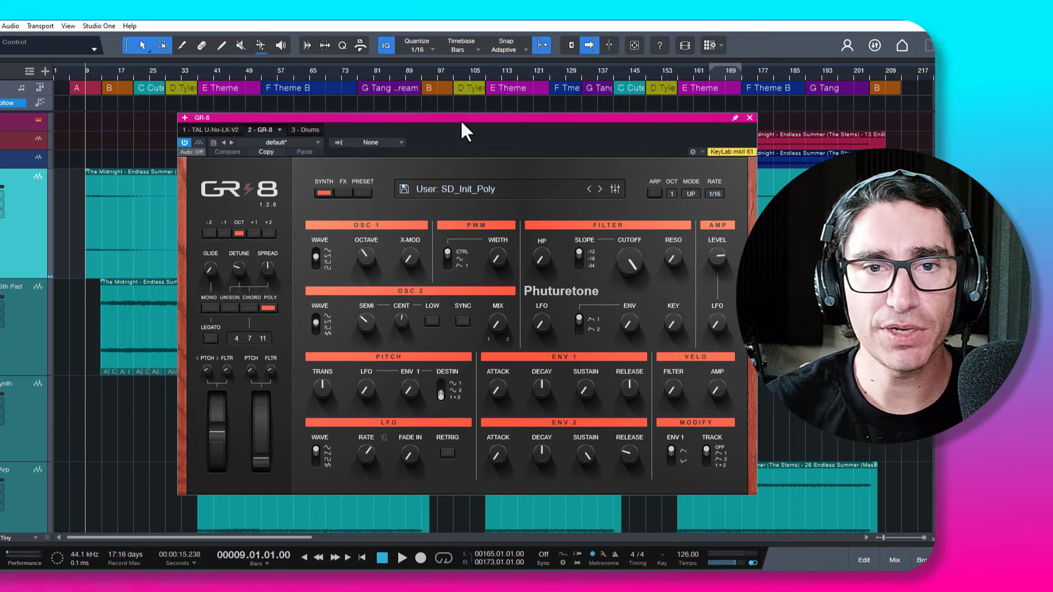
{"action": "mouse_move", "coordinate": [460, 122]}
{"action": "left_mouse_down"}
{"action": "mouse_move", "coordinate": [440, 123]}
{"action": "mouse_move", "coordinate": [456, 105]}
{"action": "left_mouse_up"}
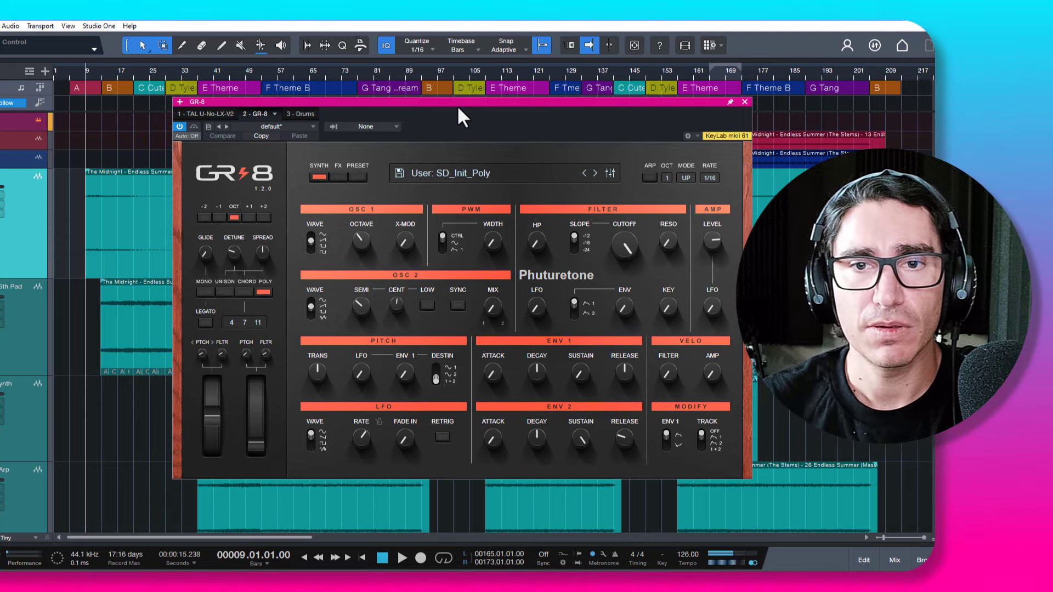
- Check that the SD_Init_Poly preset is loaded, and shape a plucky sound with no Envelope 2 sustain and shorter decays on both envelopes
{"action": "left_click", "coordinate": [358, 176]}
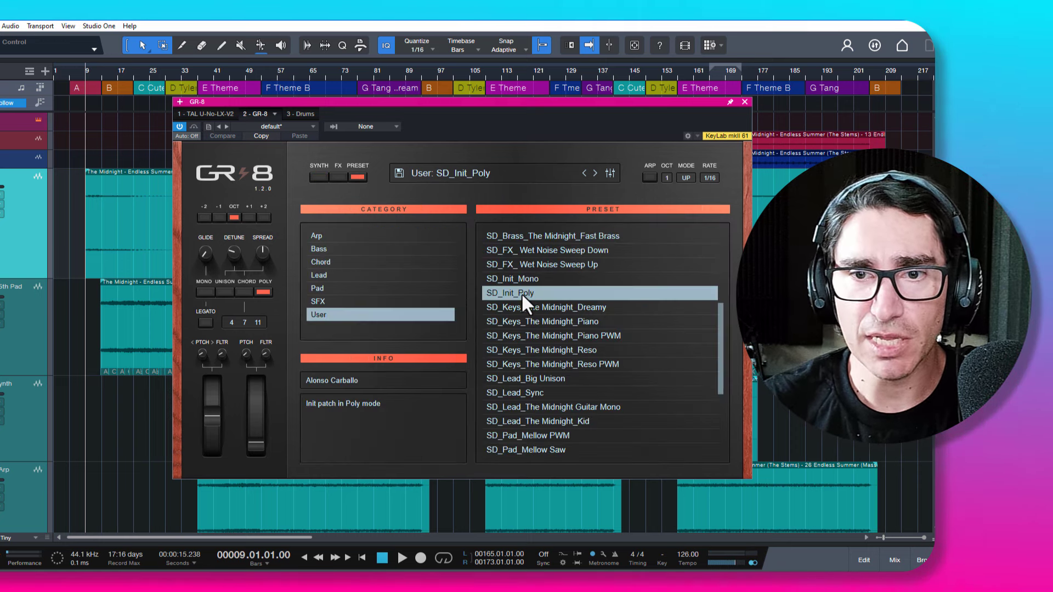
{"action": "left_click", "coordinate": [319, 176]}
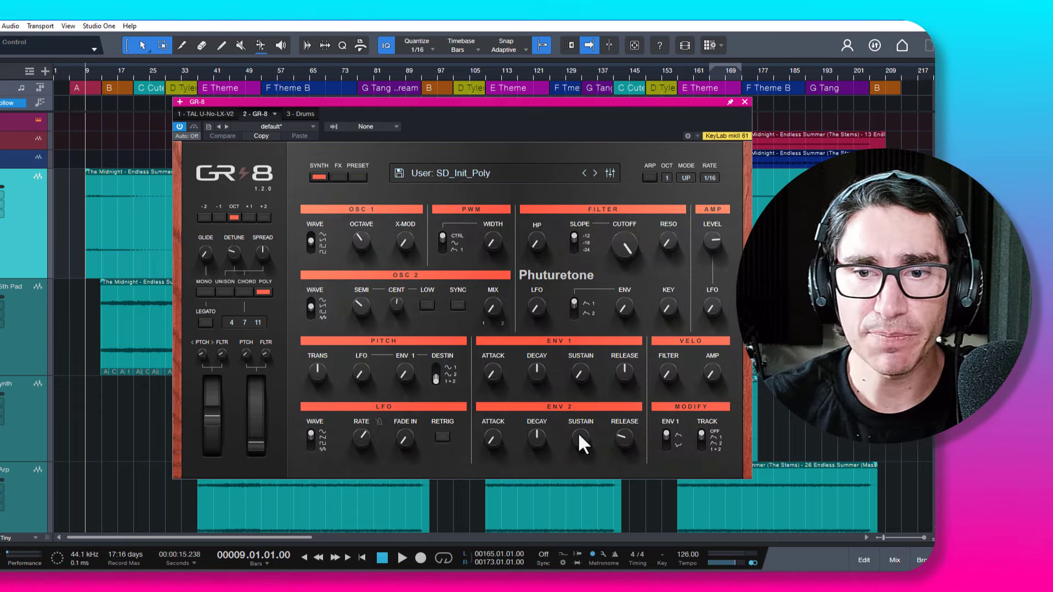
{"action": "left_click_drag", "start_coordinate": [577, 432], "coordinate": [588, 545]}
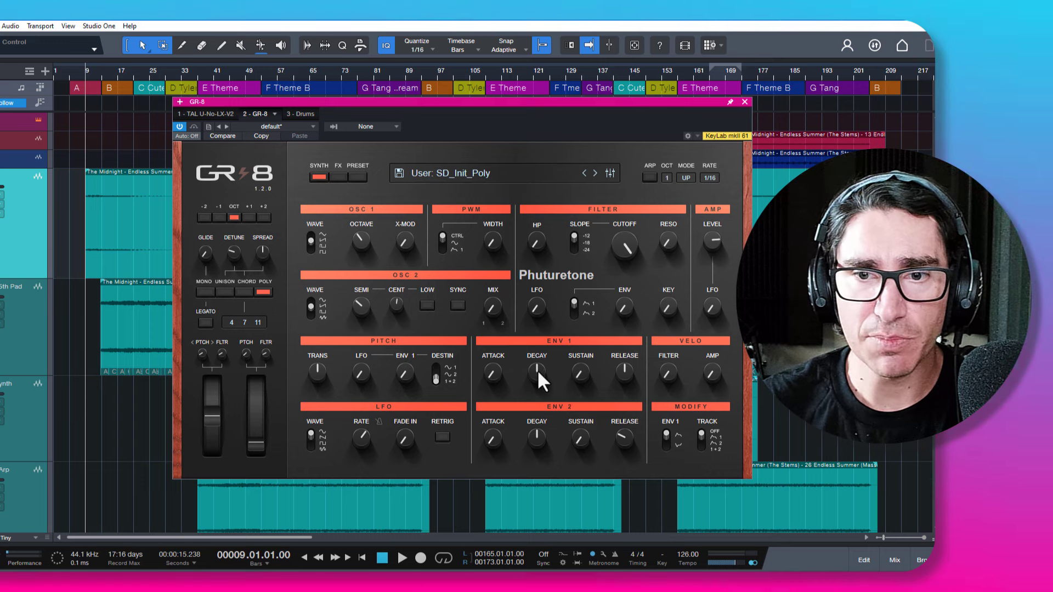
{"action": "left_click_drag", "start_coordinate": [537, 369], "coordinate": [537, 380]}
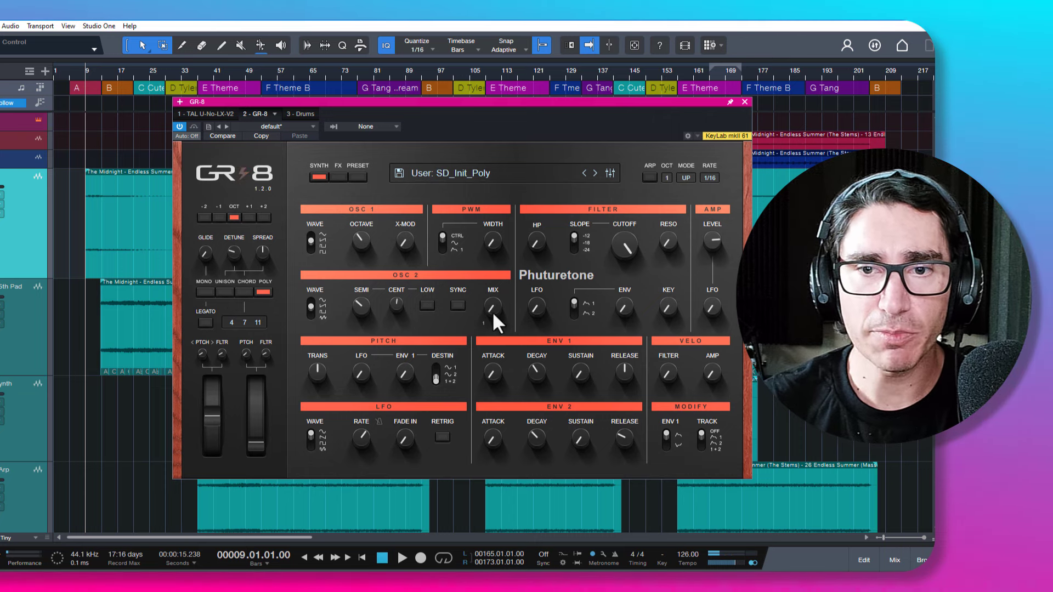
- Set the oscillator mix to 50.5 and detune oscillator 2 slightly upward in cents
{"action": "left_click_drag", "start_coordinate": [492, 308], "coordinate": [492, 254]}
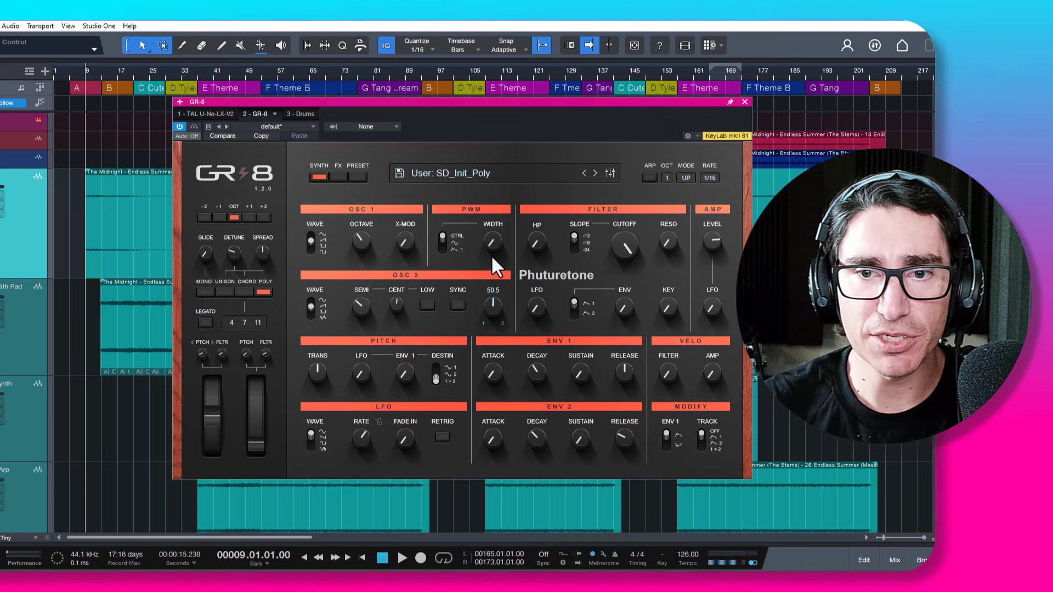
{"action": "left_click_drag", "start_coordinate": [399, 300], "coordinate": [399, 292]}
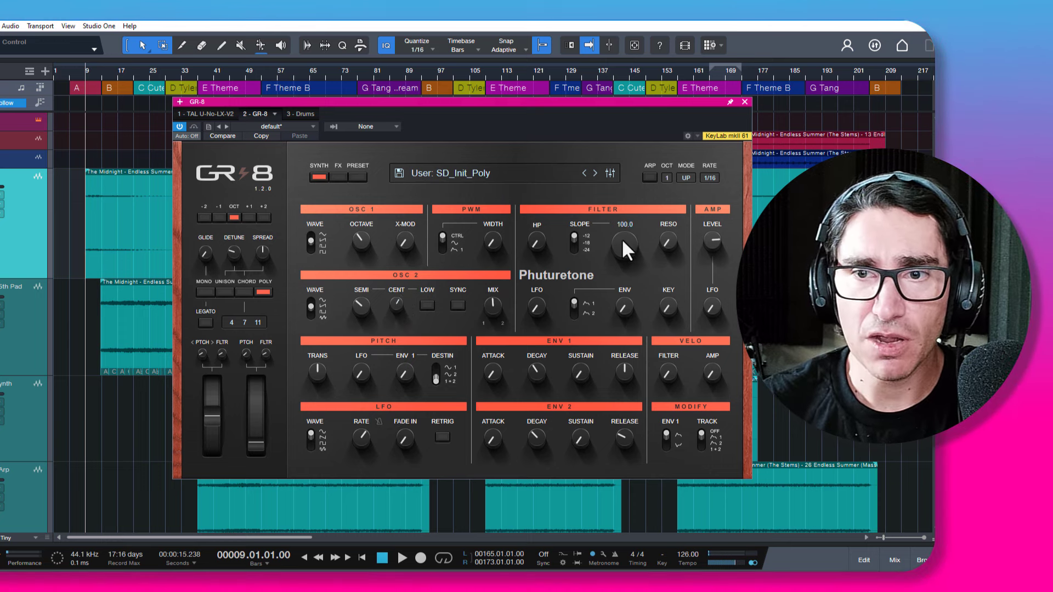
- Set the filter cutoff to 48 with the filter envelope depth at about half, and raise the amp level slightly
{"action": "left_click_drag", "start_coordinate": [622, 274], "coordinate": [620, 234]}
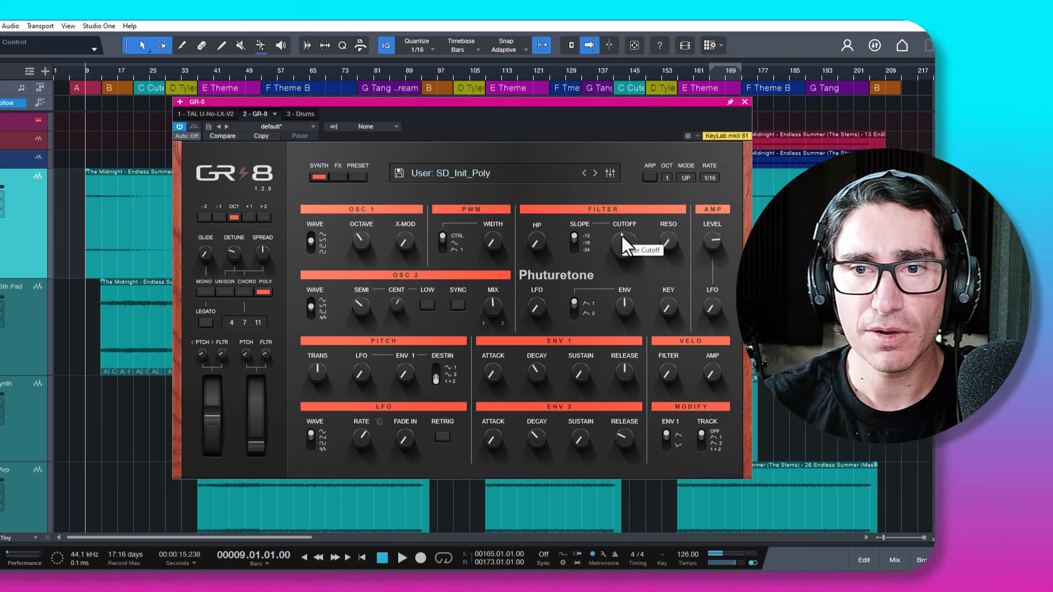
{"action": "left_click_drag", "start_coordinate": [622, 235], "coordinate": [624, 238]}
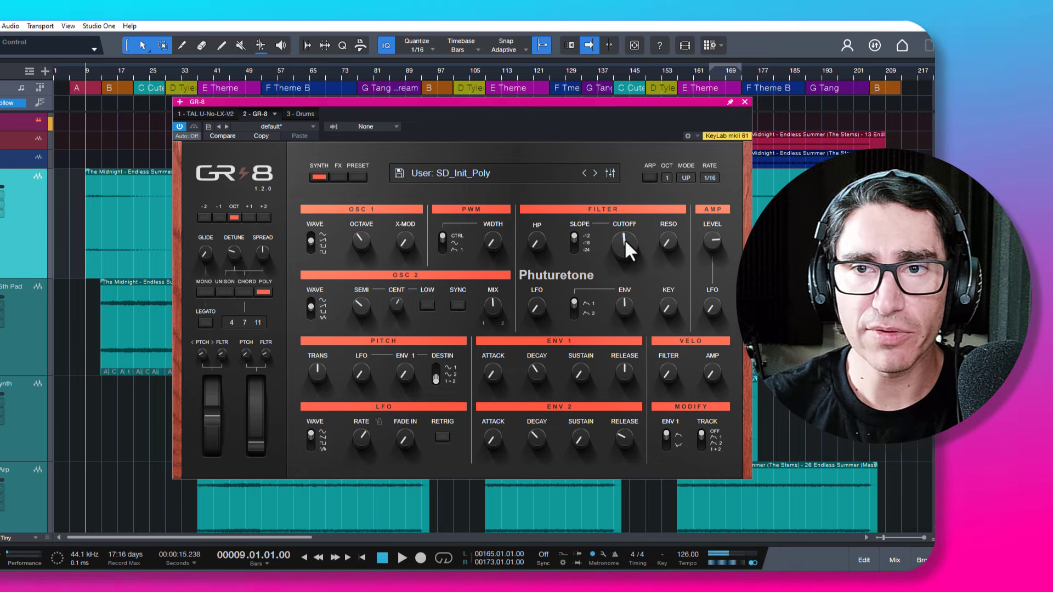
{"action": "mouse_move", "coordinate": [607, 102]}
{"action": "left_mouse_down"}
{"action": "mouse_move", "coordinate": [587, 100]}
{"action": "mouse_move", "coordinate": [612, 99]}
{"action": "left_mouse_up"}
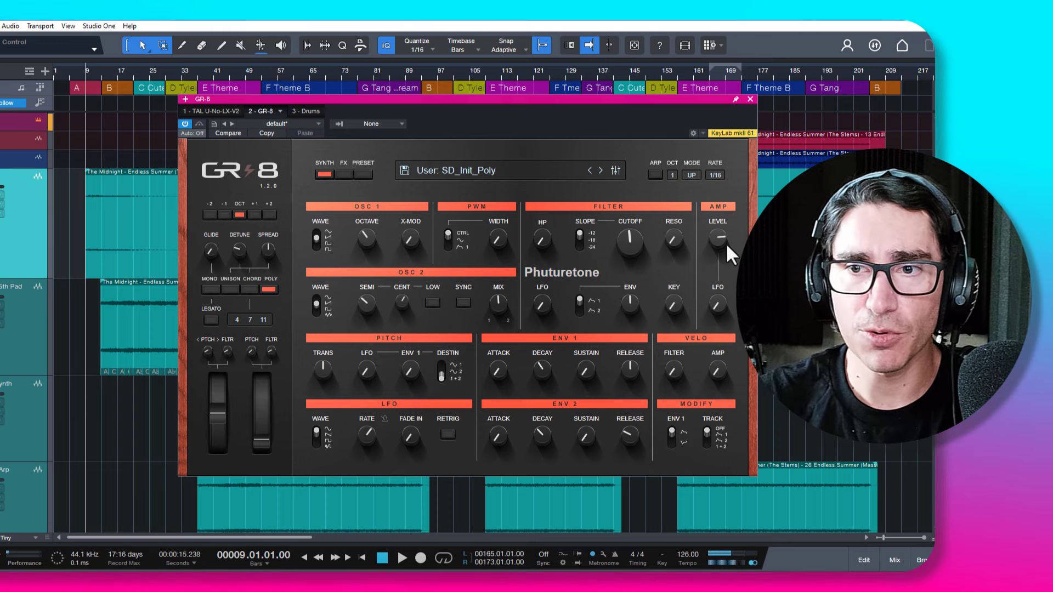
{"action": "left_click_drag", "start_coordinate": [725, 239], "coordinate": [721, 230]}
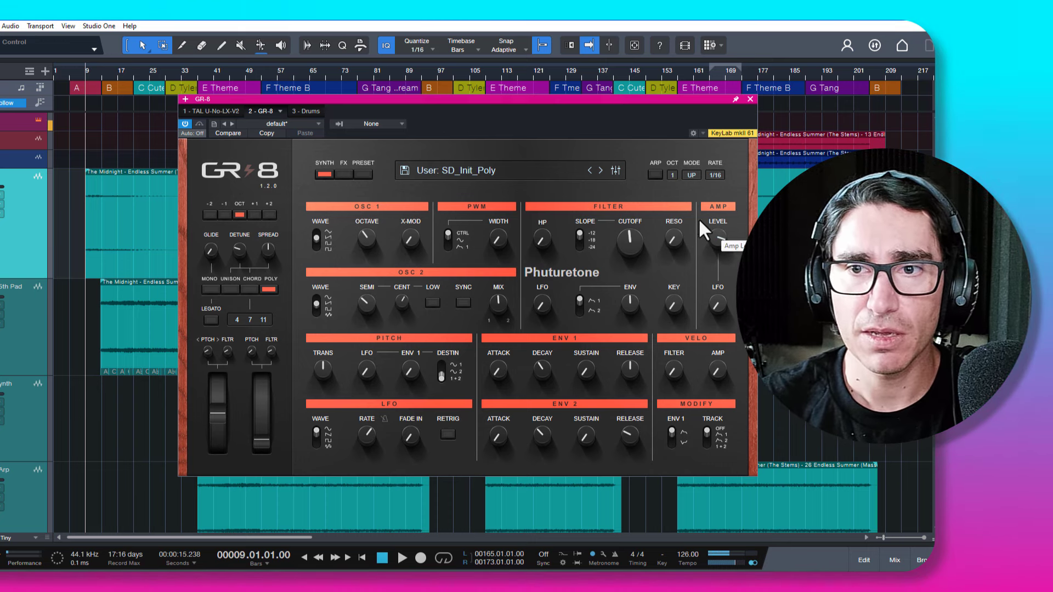
- Enable the GR-8 arpeggiator with a 4-octave range and 1/32 rate, and play the arp stem from bar 9 for comparison
{"action": "left_click", "coordinate": [655, 175]}
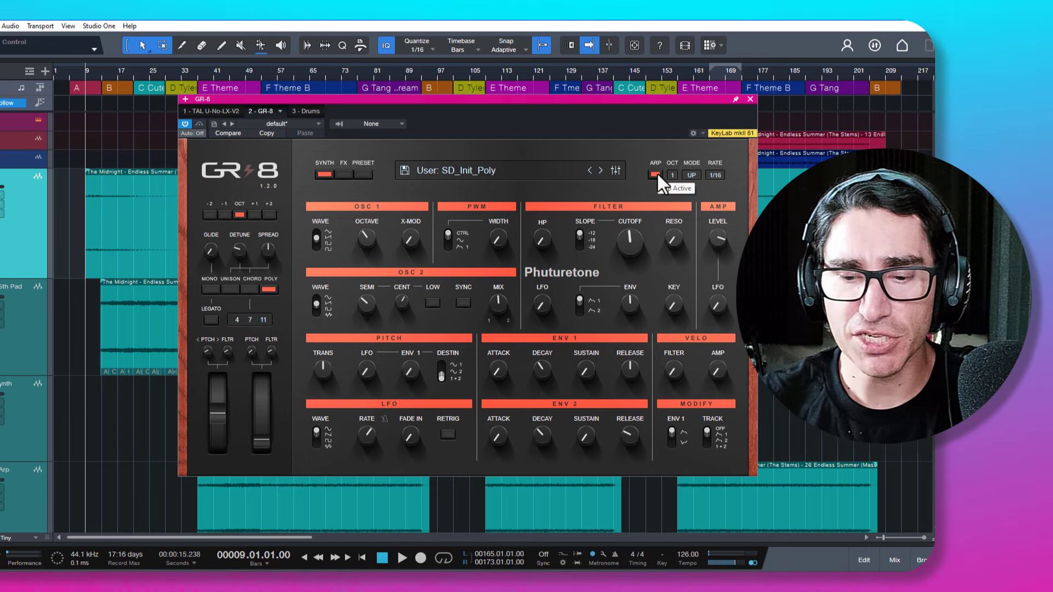
{"action": "left_click", "coordinate": [672, 173]}
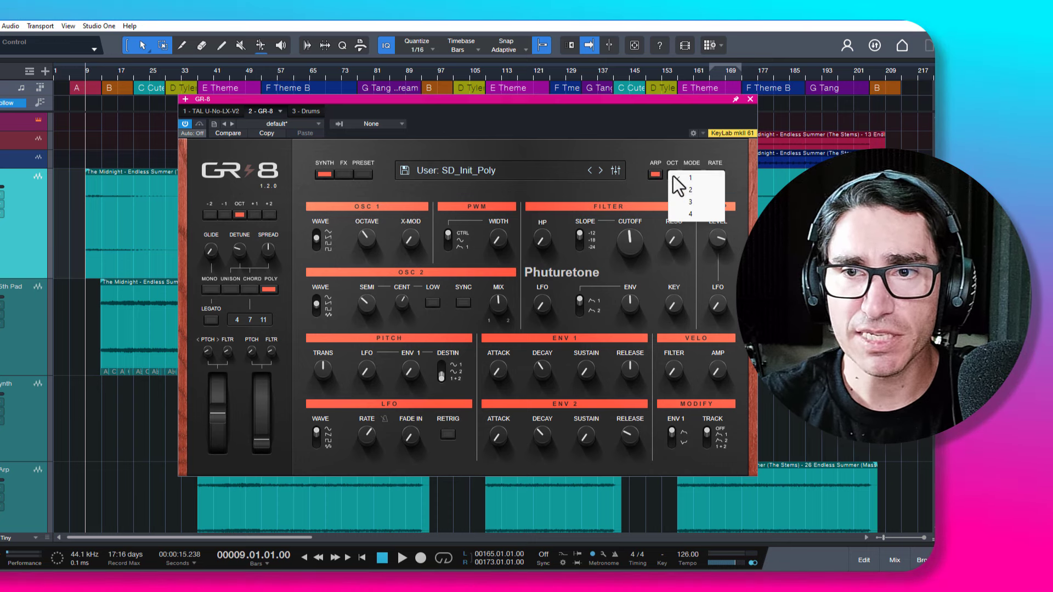
{"action": "left_click", "coordinate": [687, 213]}
{"action": "left_click", "coordinate": [715, 175]}
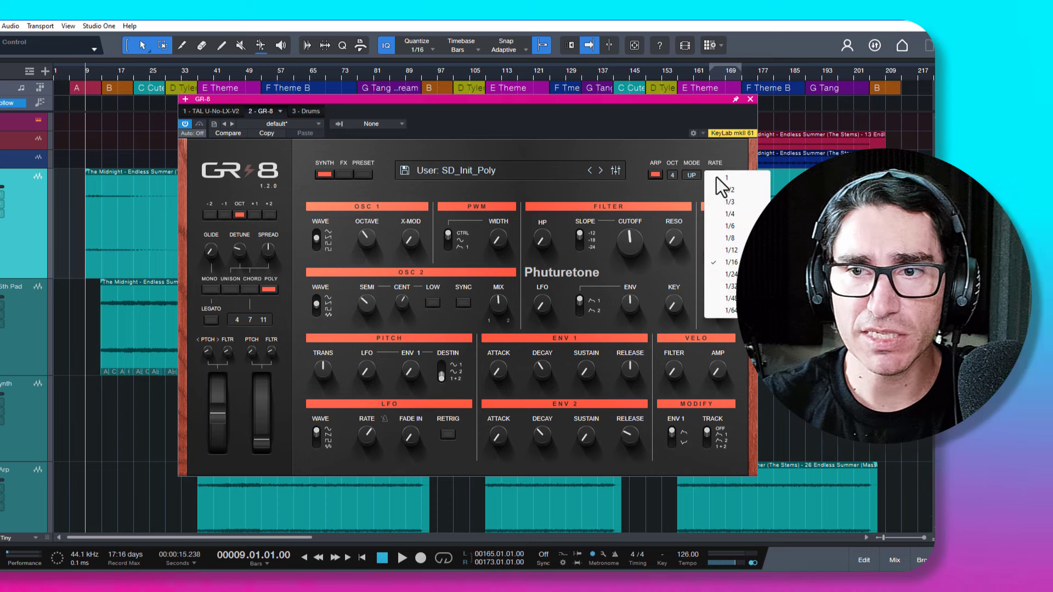
{"action": "left_click", "coordinate": [729, 286]}
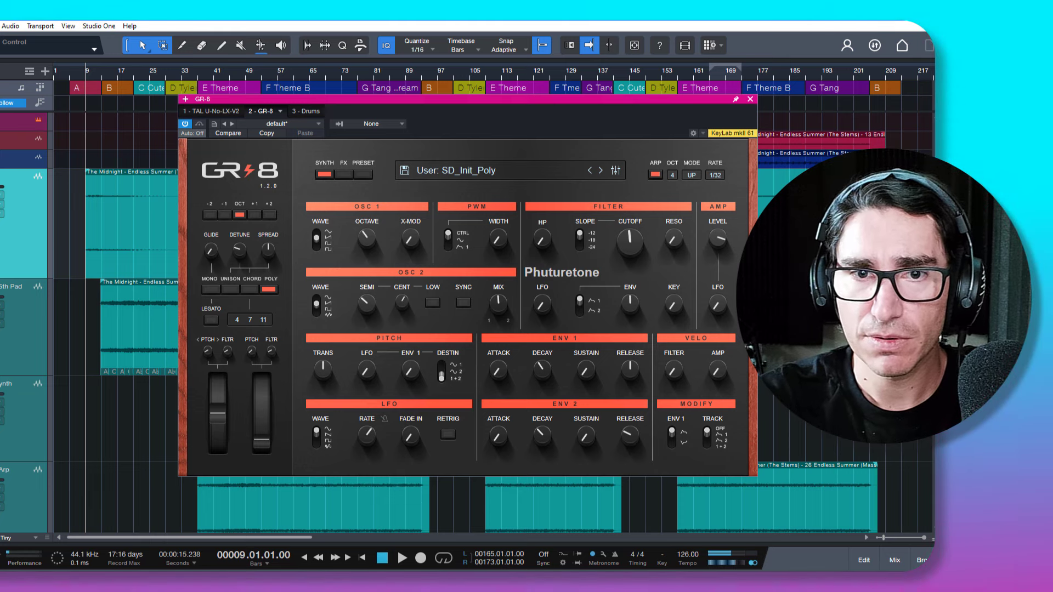
{"action": "key", "text": "space"}
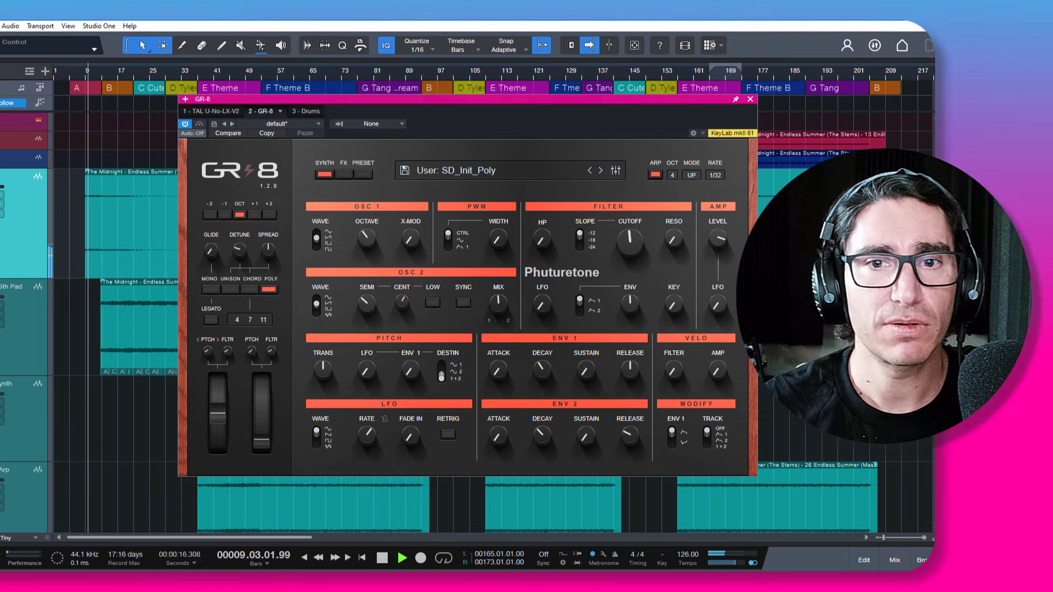
{"action": "key", "text": "space"}
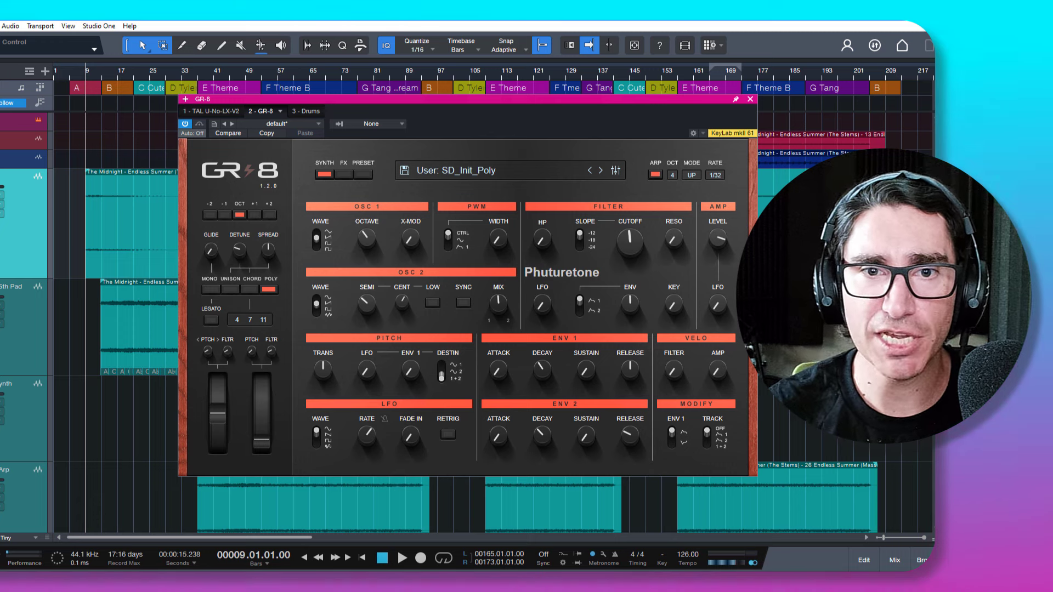
- Raise the feedback and mix of the delay in the GR-8 effects
{"action": "left_click", "coordinate": [344, 174]}
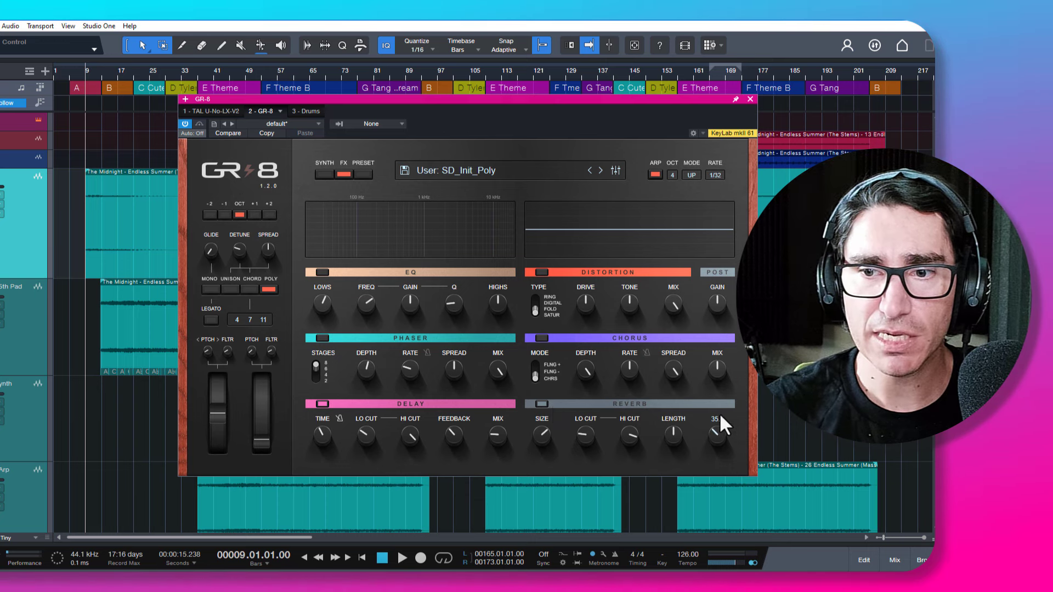
{"action": "left_click_drag", "start_coordinate": [719, 410], "coordinate": [716, 411]}
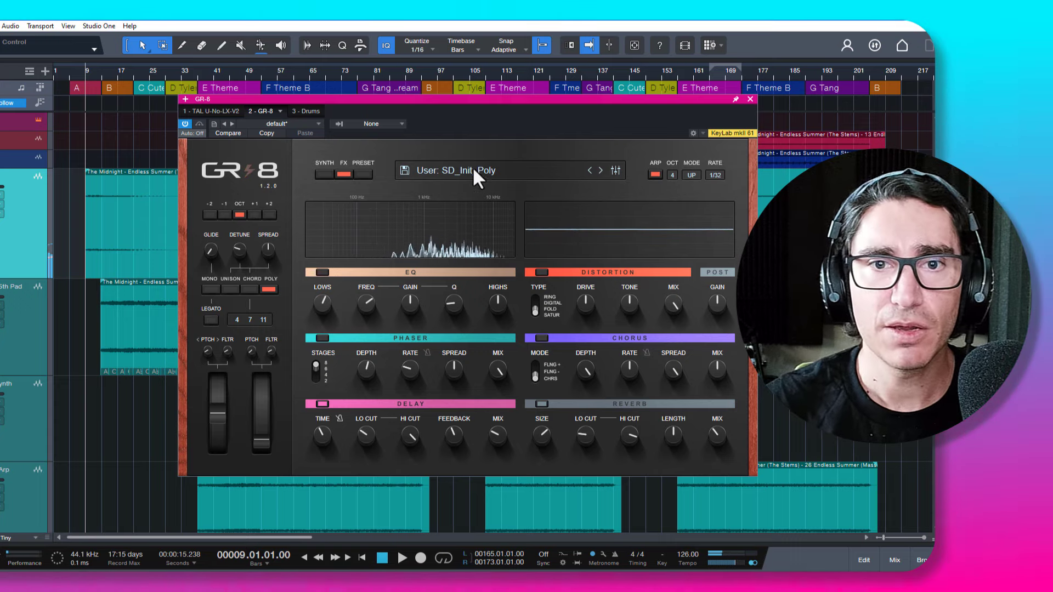
- Readjust the filter cutoff and envelope depth against the arp stem from bar 9, setting the envelope depth to 12
{"action": "left_click", "coordinate": [324, 174]}
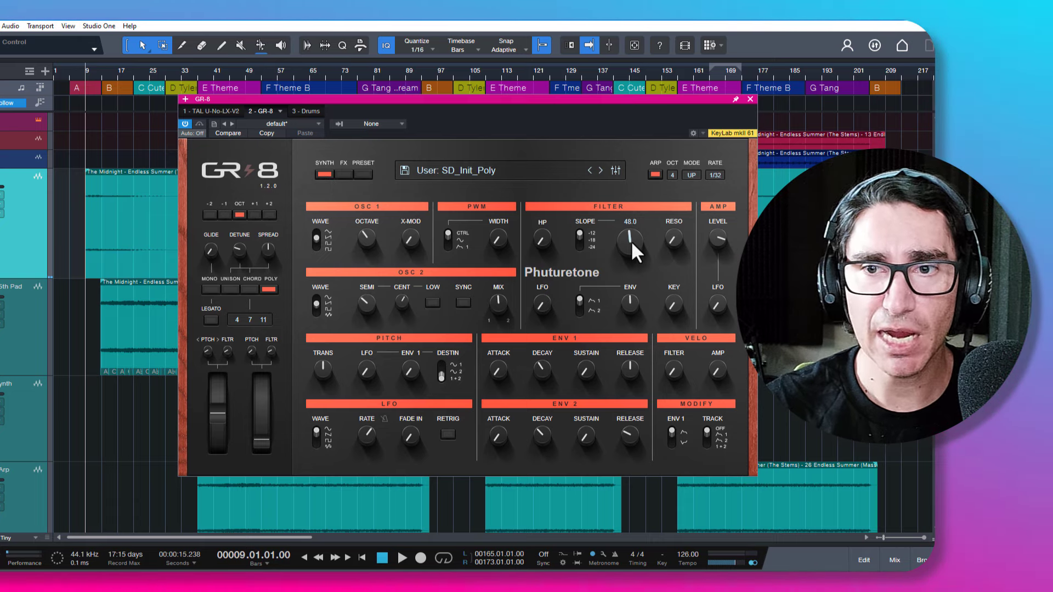
{"action": "mouse_move", "coordinate": [629, 299]}
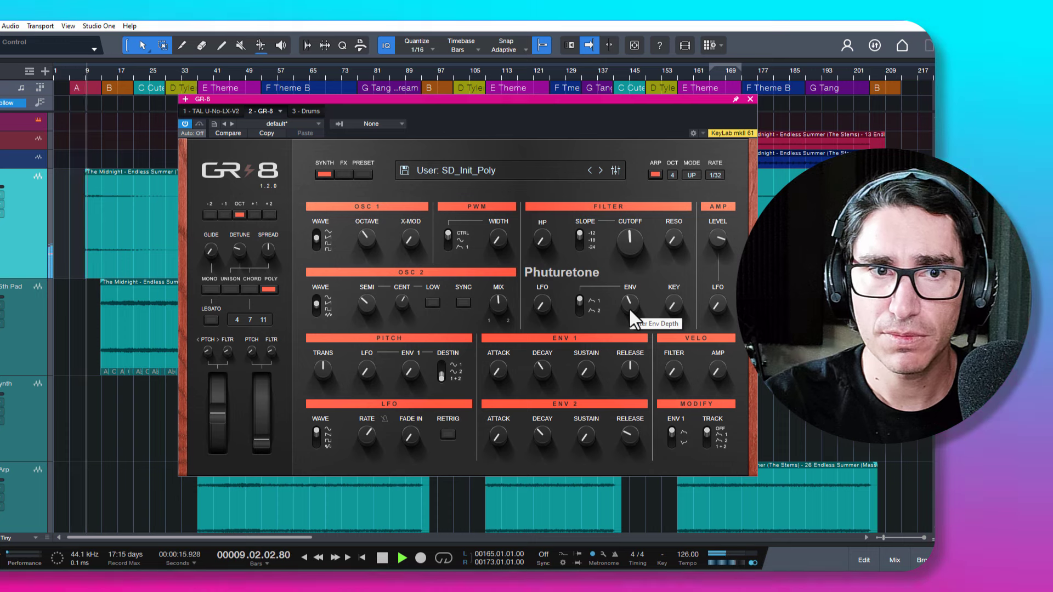
{"action": "left_click_drag", "start_coordinate": [628, 307], "coordinate": [639, 374]}
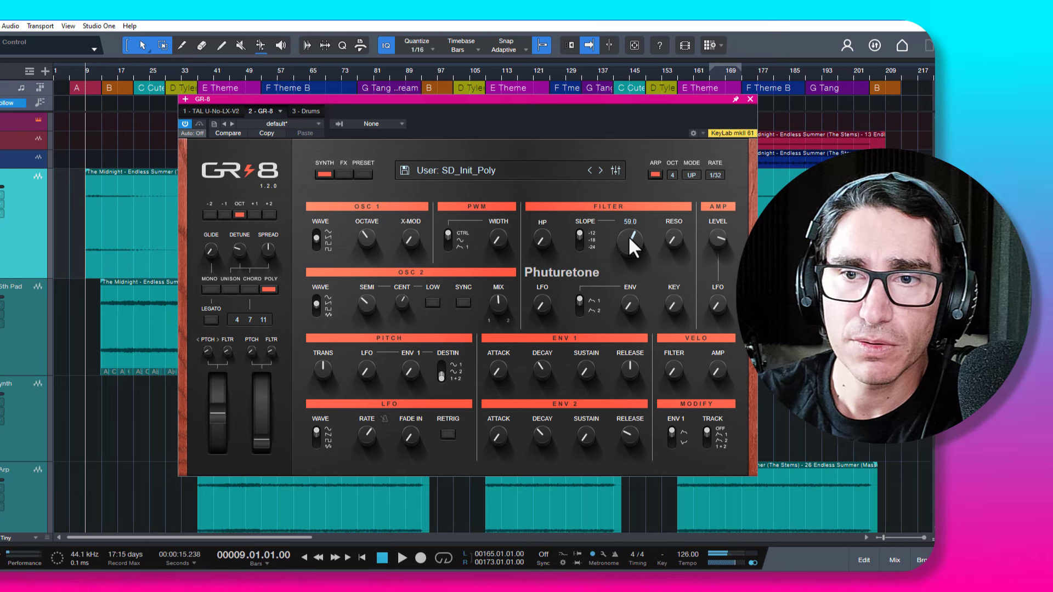
{"action": "key", "text": "space"}
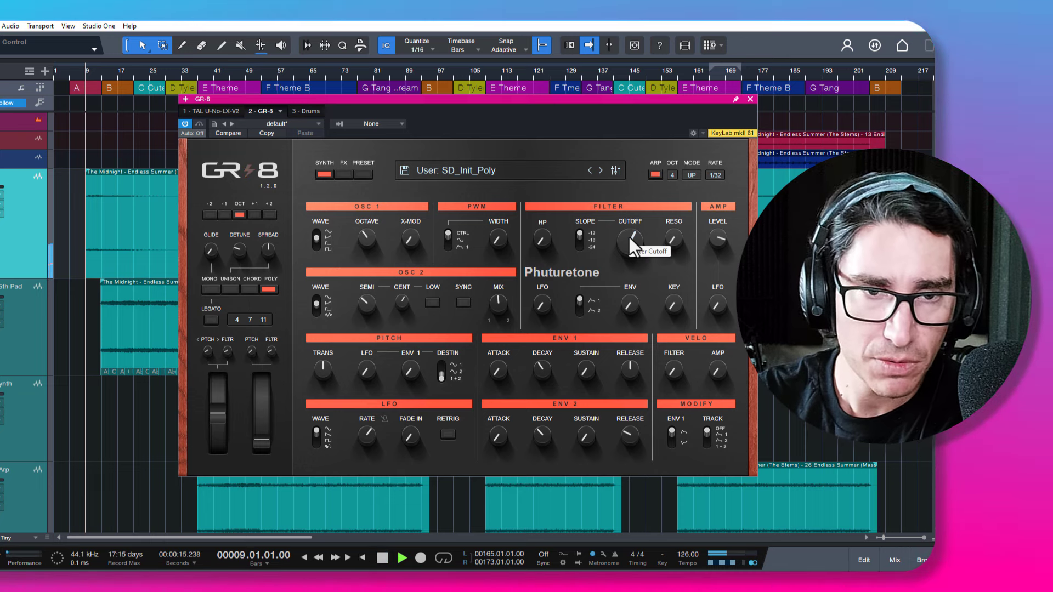
{"action": "key", "text": "space"}
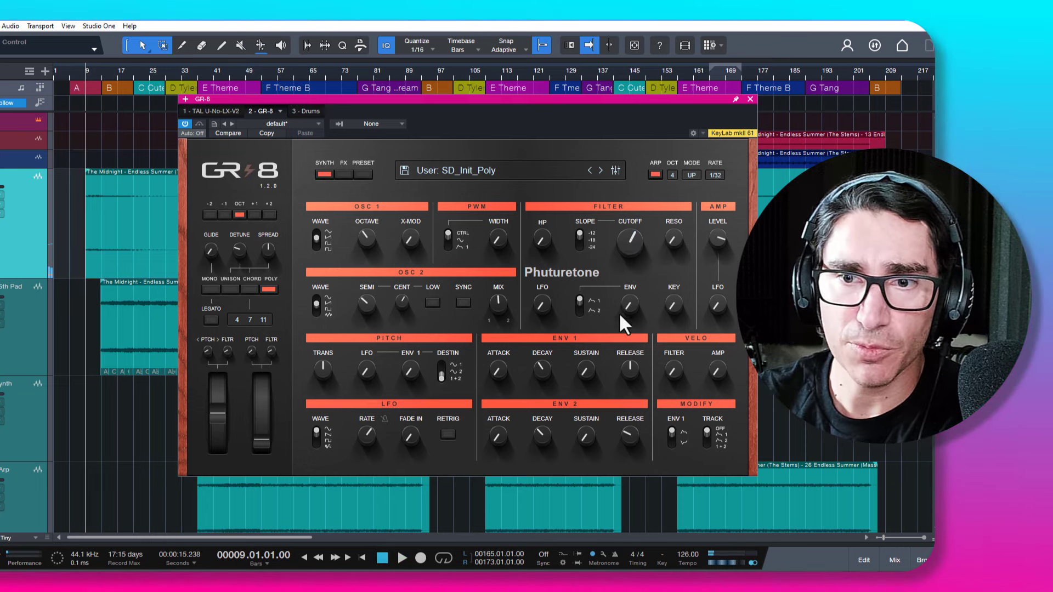
{"action": "left_click_drag", "start_coordinate": [628, 298], "coordinate": [627, 290]}
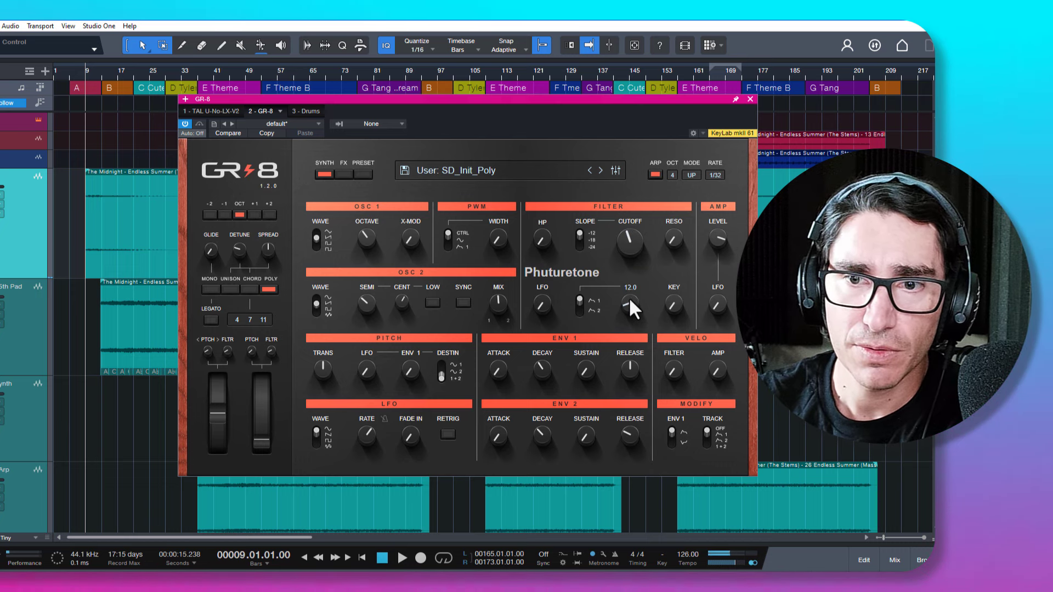
- Compare against the arp stem from bar 9, raising the filter envelope depth slightly and lowering the filter cutoff a little
{"action": "key", "text": "space"}
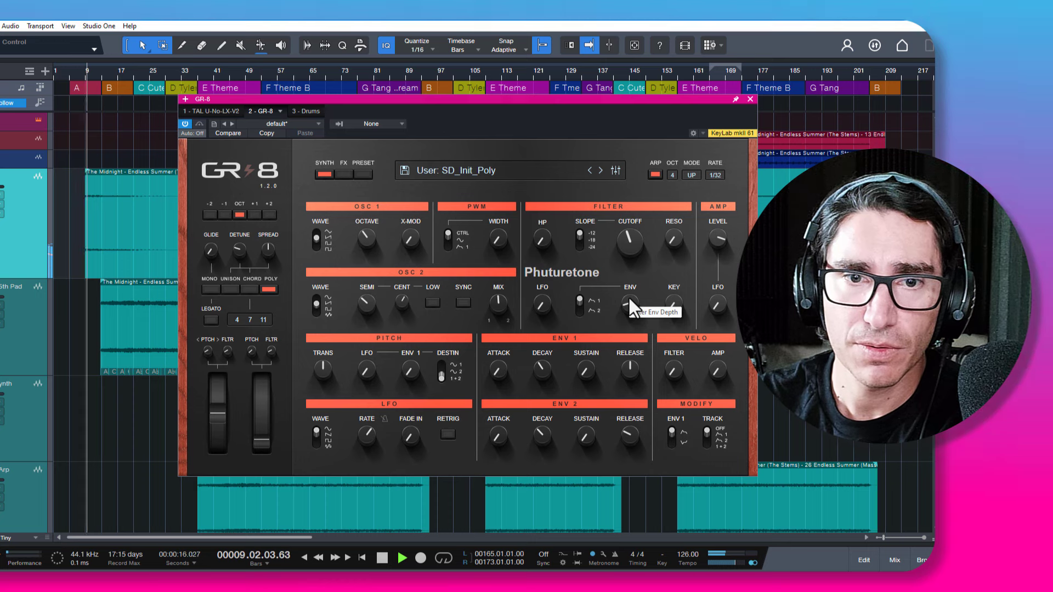
{"action": "key", "text": "space"}
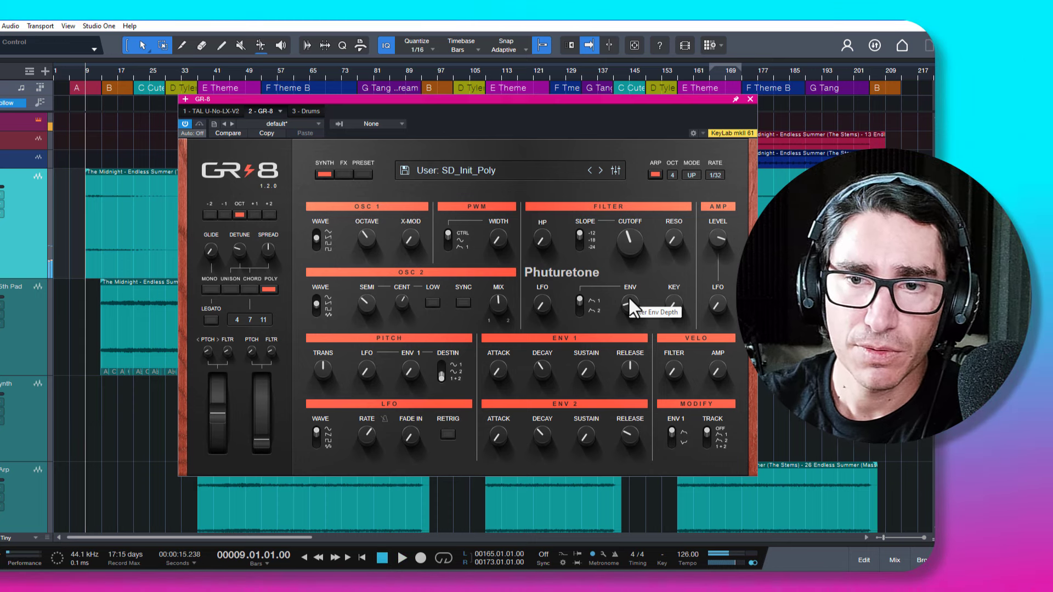
{"action": "left_click_drag", "start_coordinate": [628, 295], "coordinate": [627, 286]}
{"action": "key", "text": "space"}
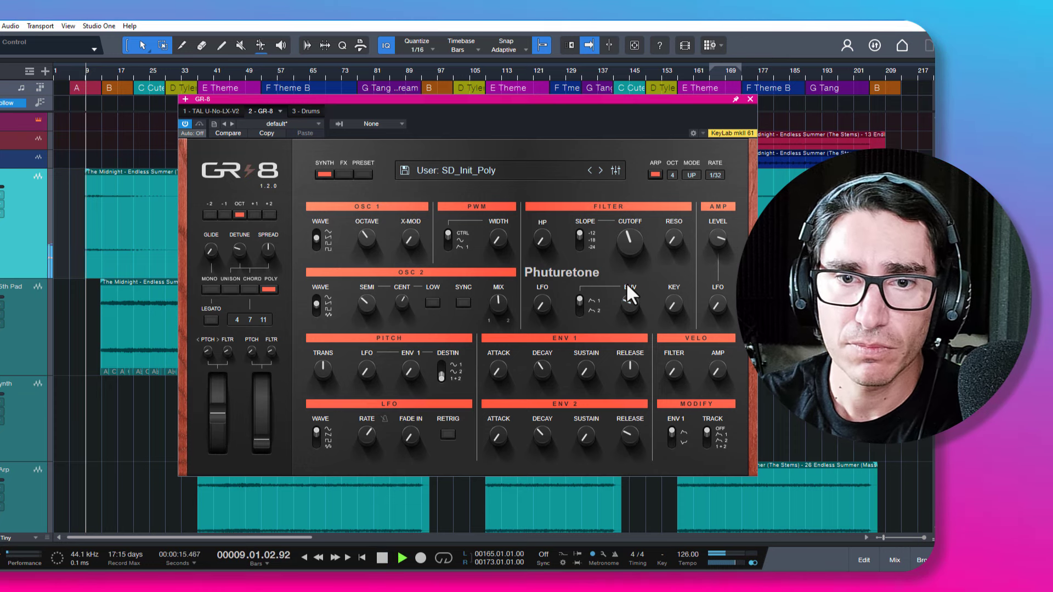
{"action": "key", "text": "space"}
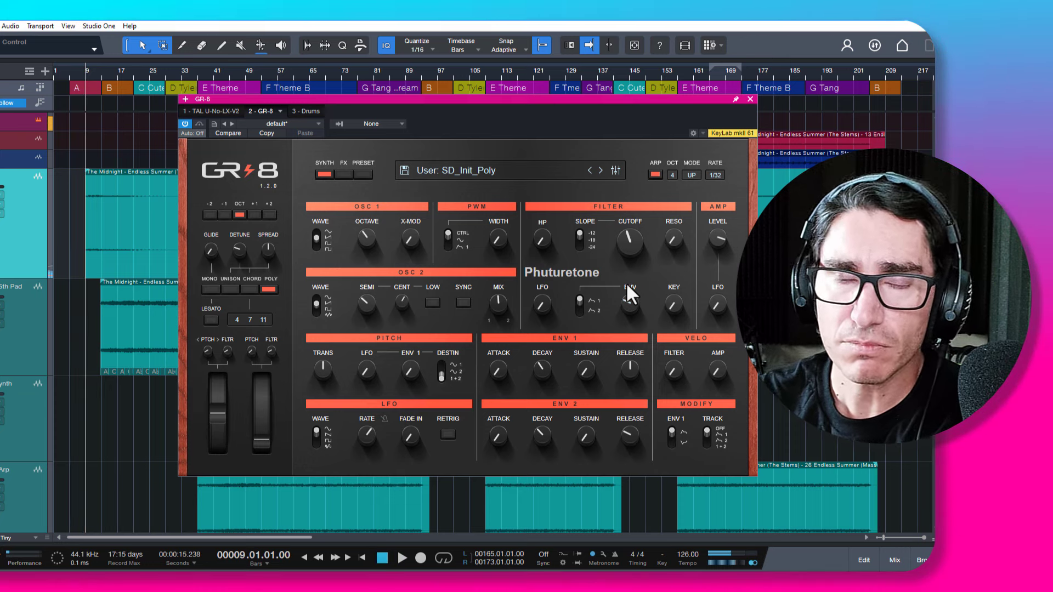
{"action": "left_click", "coordinate": [629, 243]}
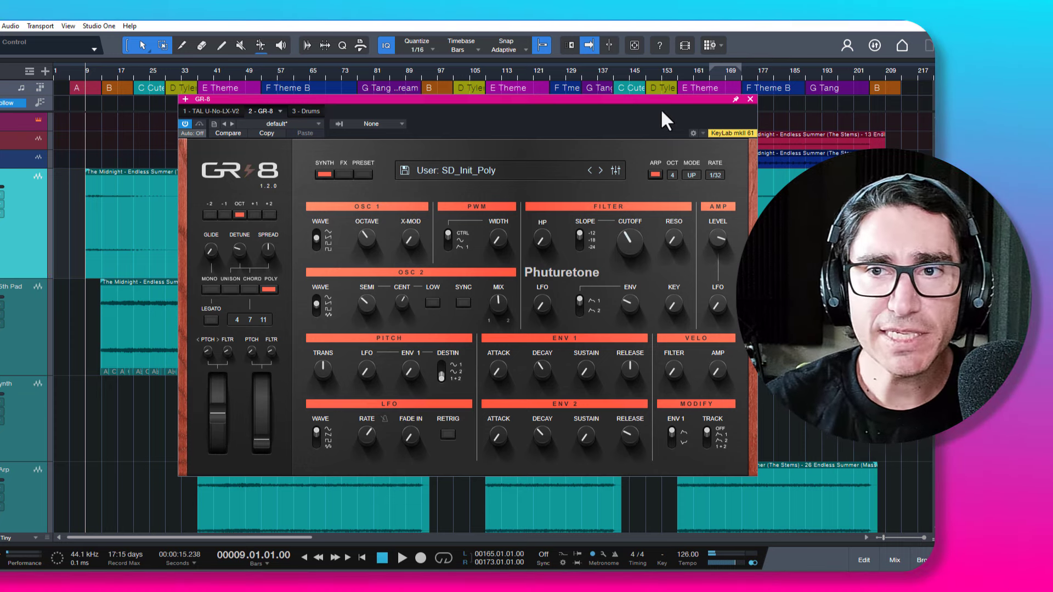
- Select the 5th Pad track and play its stem to study the pad sound, with the synth window moved aside
{"action": "left_click_drag", "start_coordinate": [662, 111], "coordinate": [636, 109]}
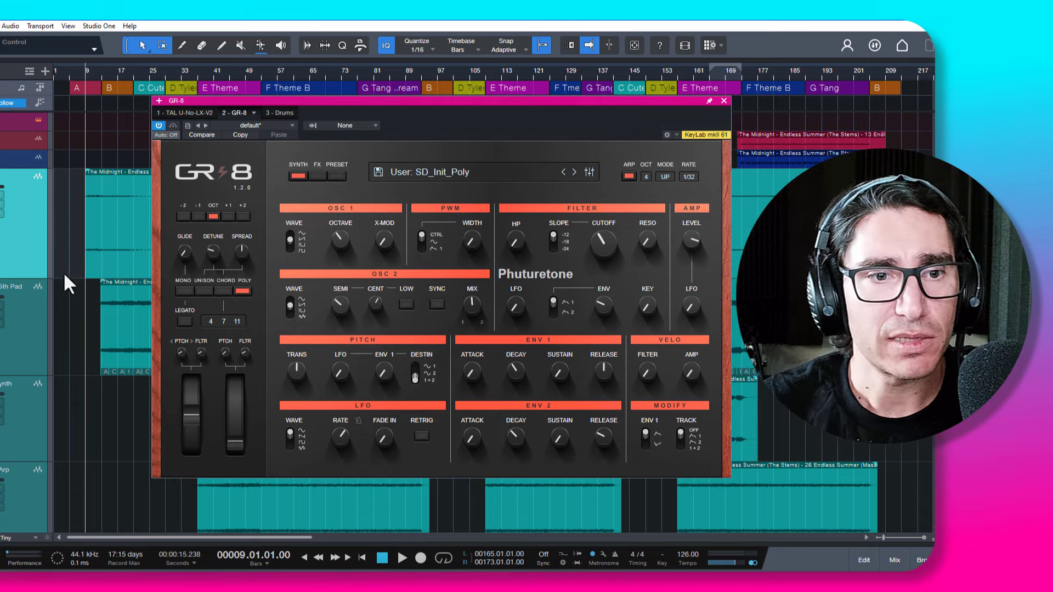
{"action": "left_click", "coordinate": [24, 318]}
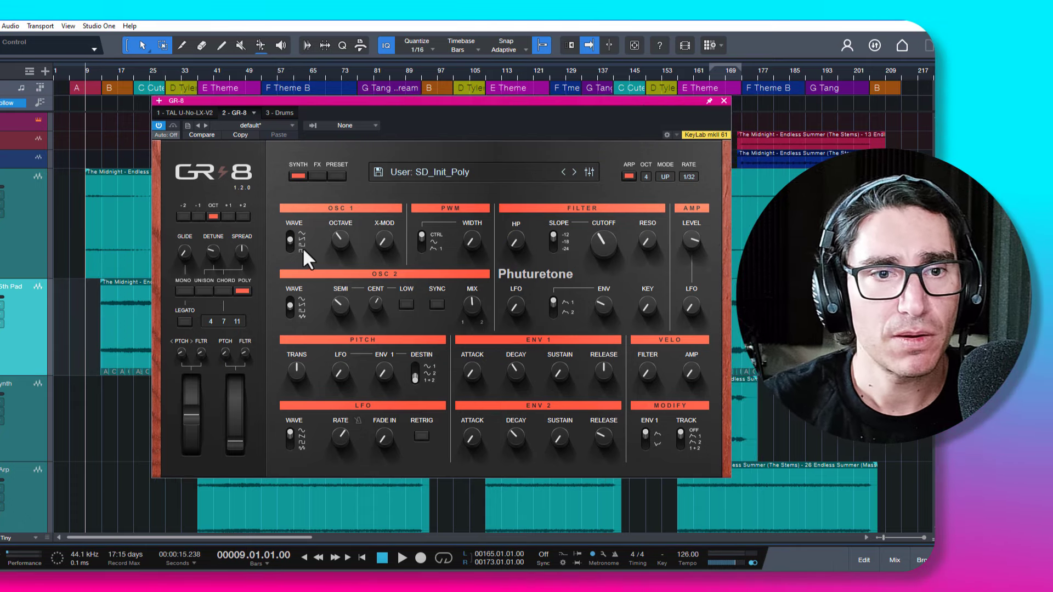
{"action": "key", "text": "space"}
{"action": "left_click_drag", "start_coordinate": [324, 99], "coordinate": [426, 117]}
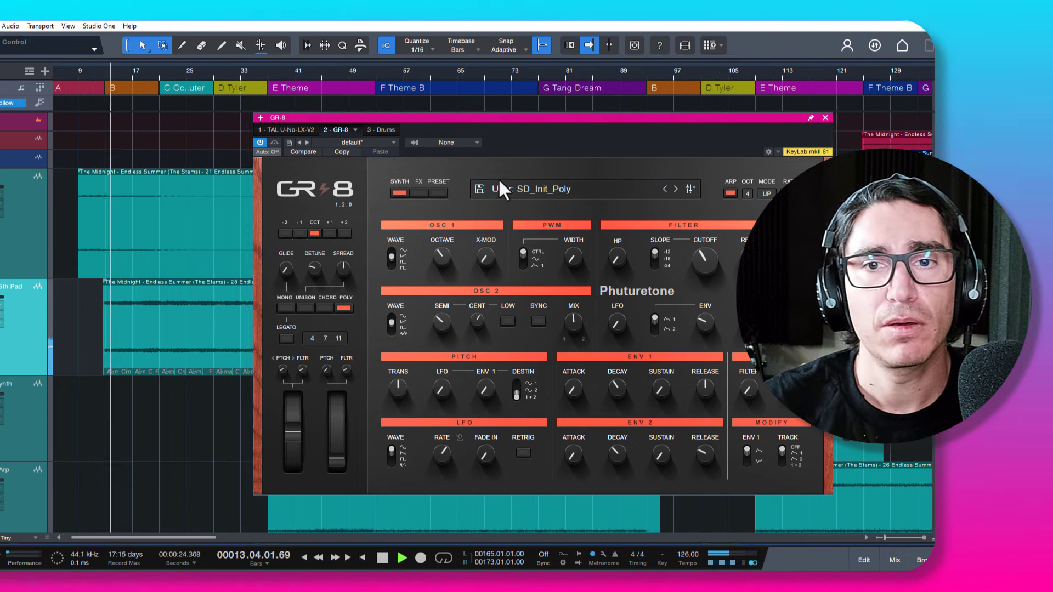
{"action": "left_click_drag", "start_coordinate": [498, 120], "coordinate": [514, 121]}
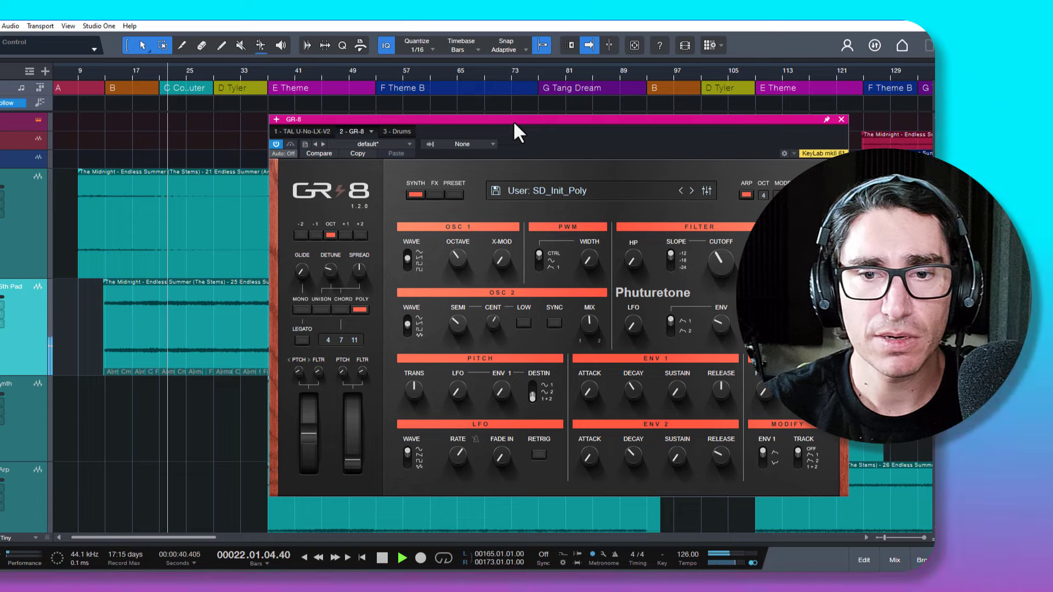
{"action": "key", "text": "space"}
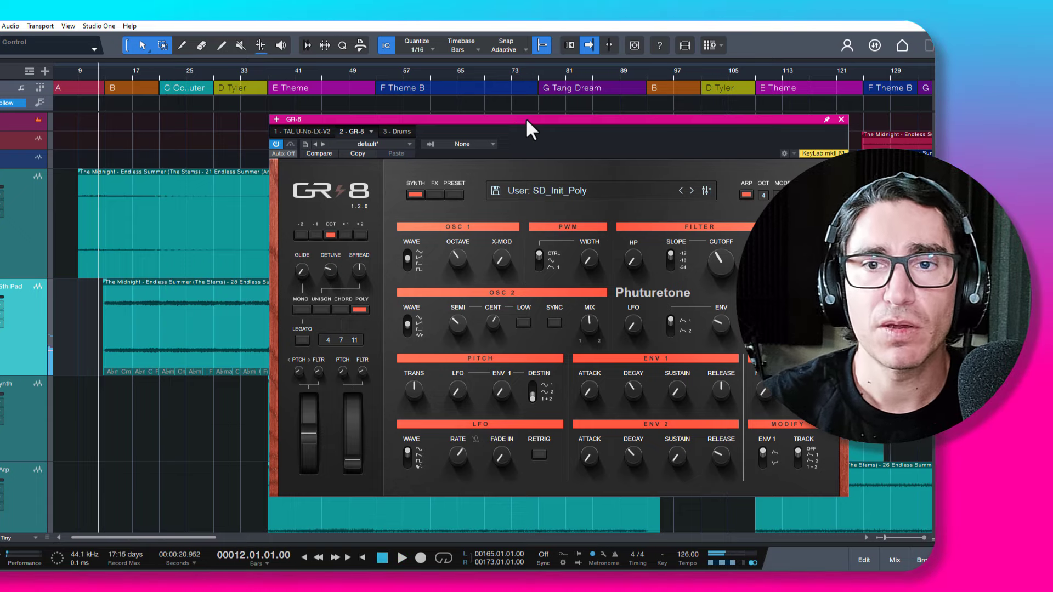
{"action": "left_click_drag", "start_coordinate": [527, 119], "coordinate": [475, 107]}
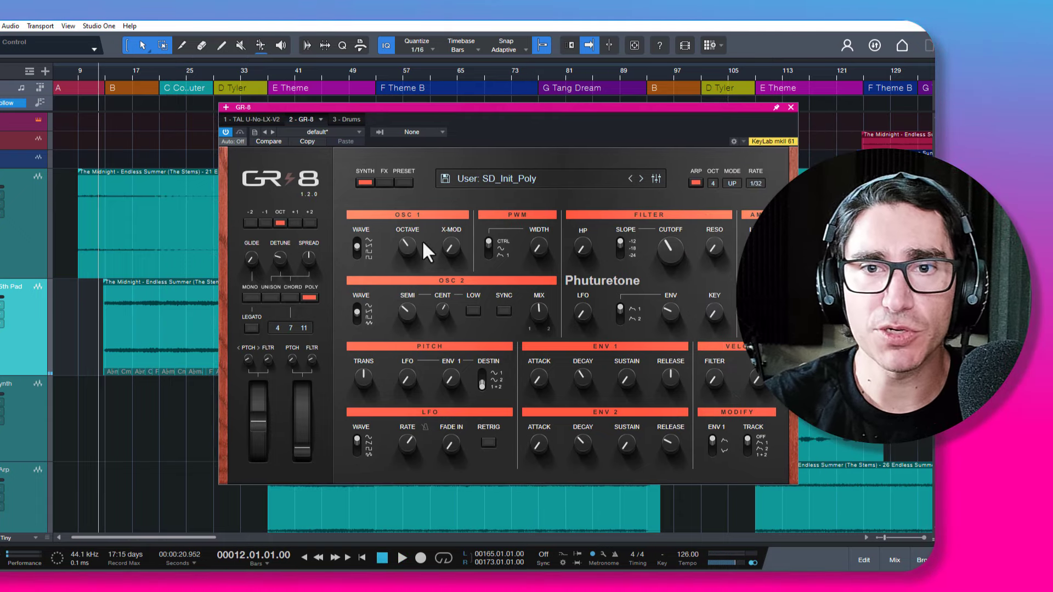
- Load the SD_Init_Poly user preset in the GR-8 and return to its synth controls
{"action": "left_click", "coordinate": [403, 184]}
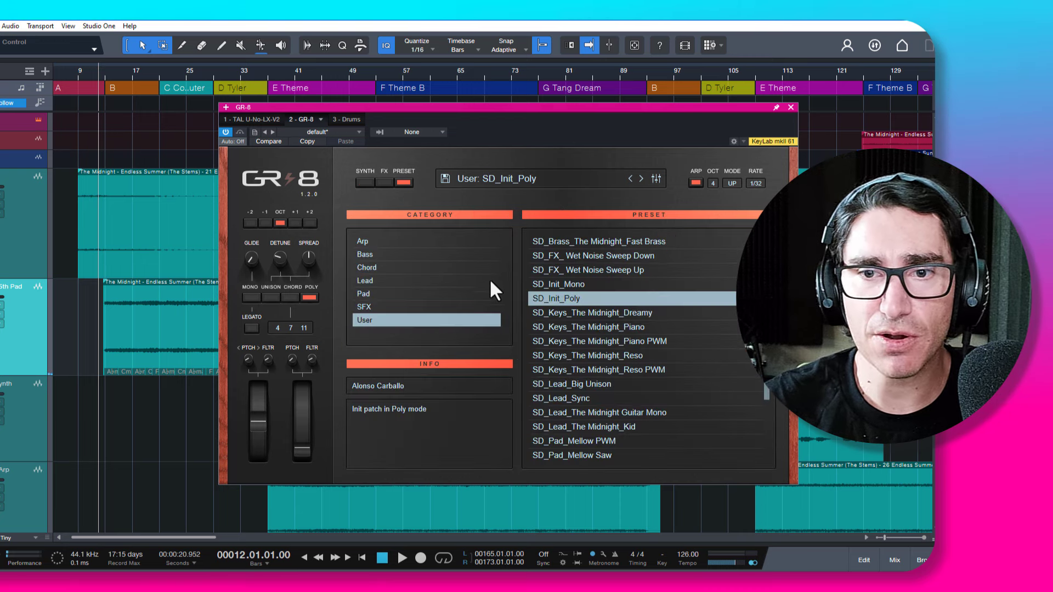
{"action": "left_click", "coordinate": [559, 286]}
{"action": "left_click", "coordinate": [559, 295]}
{"action": "left_click", "coordinate": [357, 183]}
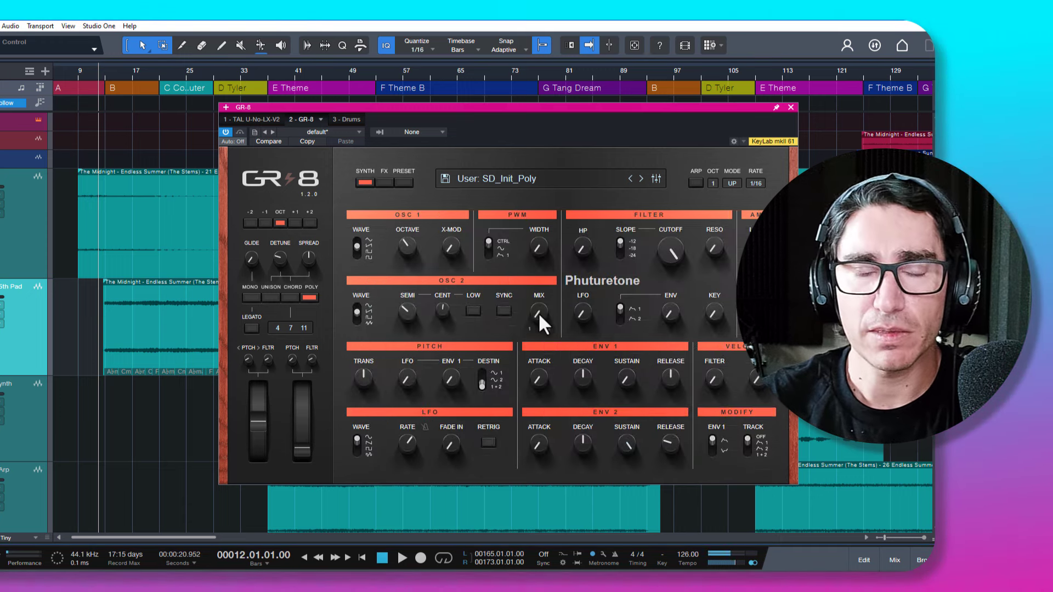
- Set the oscillator mix to the middle, then raise the envelope 2 attack slightly and its release to about 50
{"action": "left_click_drag", "start_coordinate": [538, 313], "coordinate": [538, 289]}
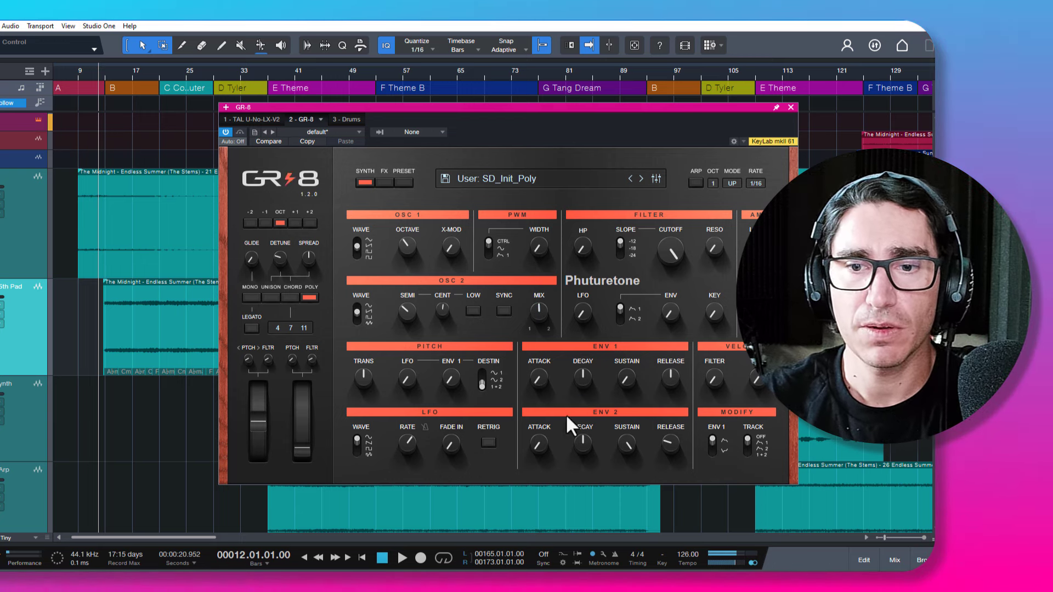
{"action": "left_click_drag", "start_coordinate": [541, 443], "coordinate": [541, 442]}
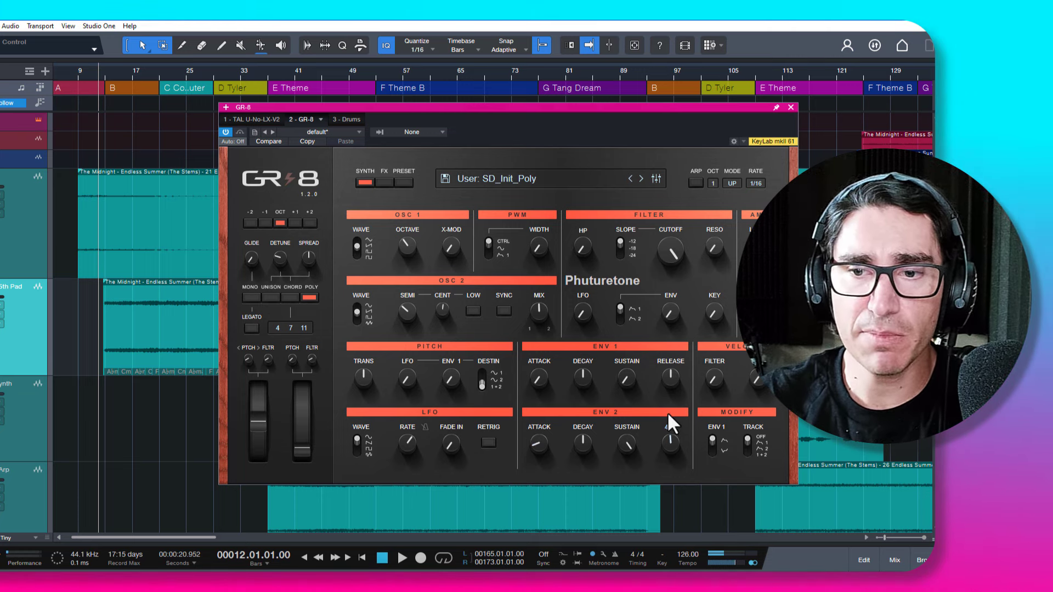
{"action": "left_click_drag", "start_coordinate": [667, 413], "coordinate": [666, 410]}
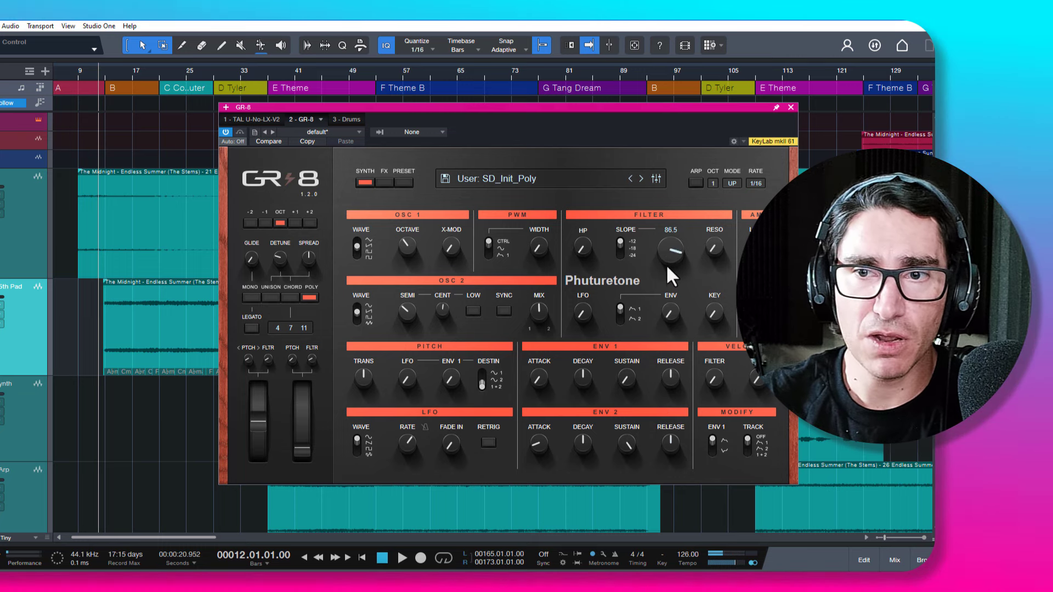
- Set the filter slope to -24 dB, lower the cutoff, and raise the envelope 2 release slightly above 50
{"action": "left_click_drag", "start_coordinate": [619, 242], "coordinate": [617, 284]}
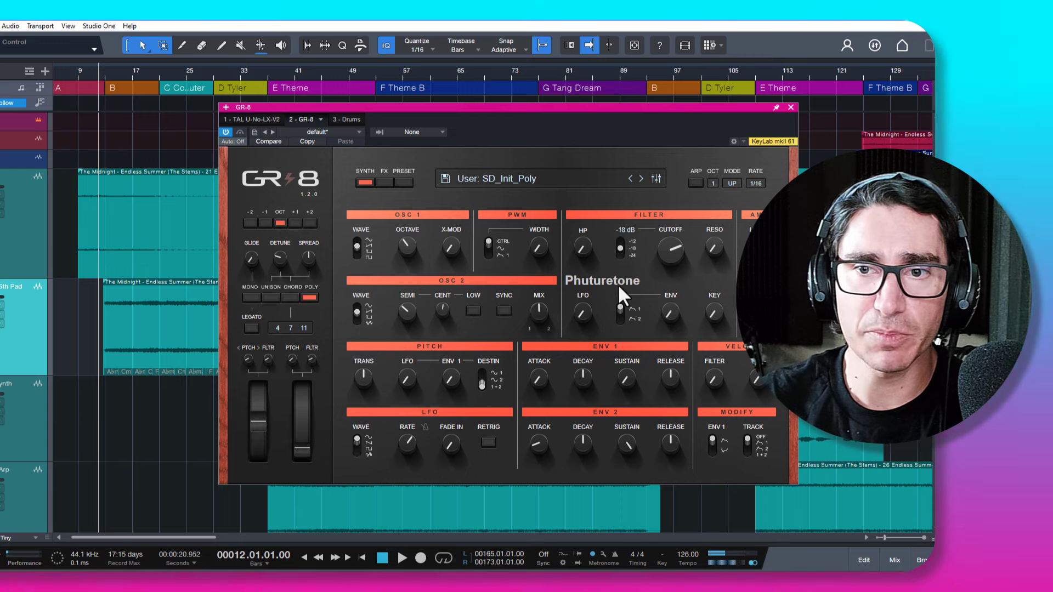
{"action": "left_click_drag", "start_coordinate": [673, 253], "coordinate": [675, 261]}
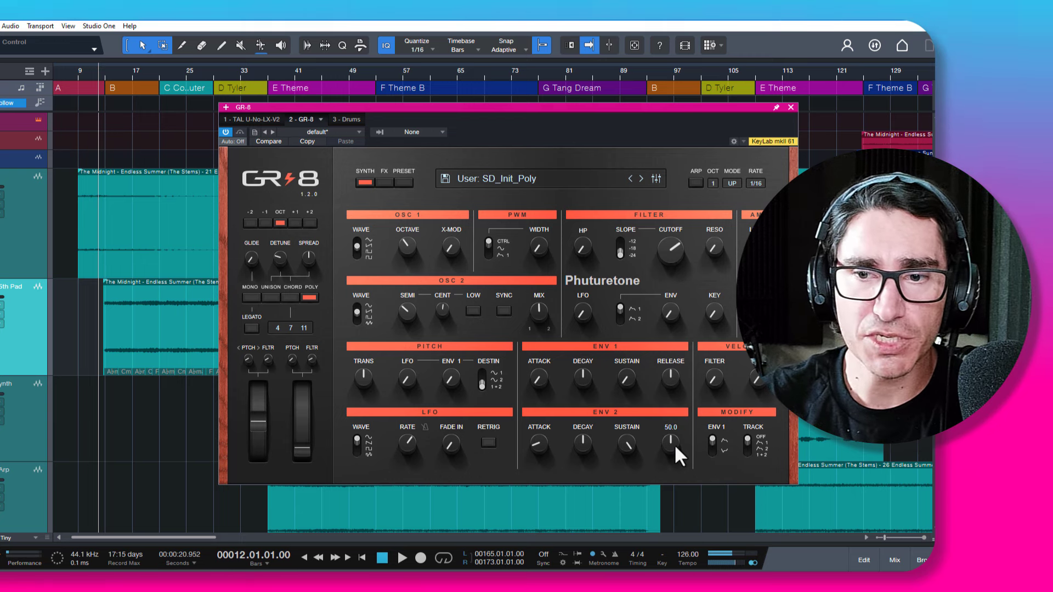
{"action": "left_click_drag", "start_coordinate": [673, 443], "coordinate": [673, 439]}
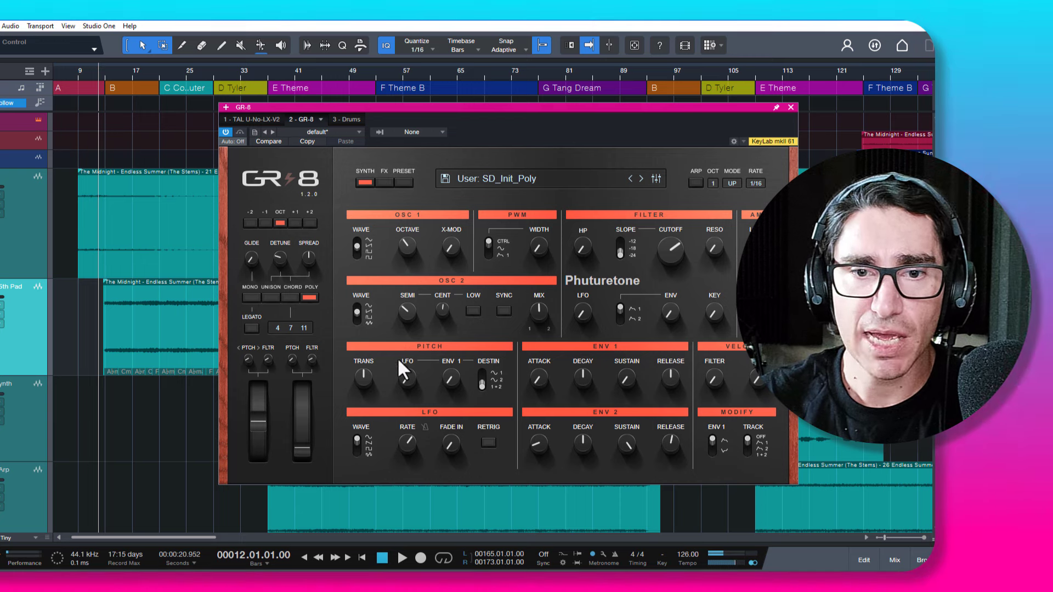
- Enable the chorus and delay effects, set the reverb mix to 28, and return to the synth controls
{"action": "left_click", "coordinate": [385, 183]}
{"action": "left_click", "coordinate": [582, 347]}
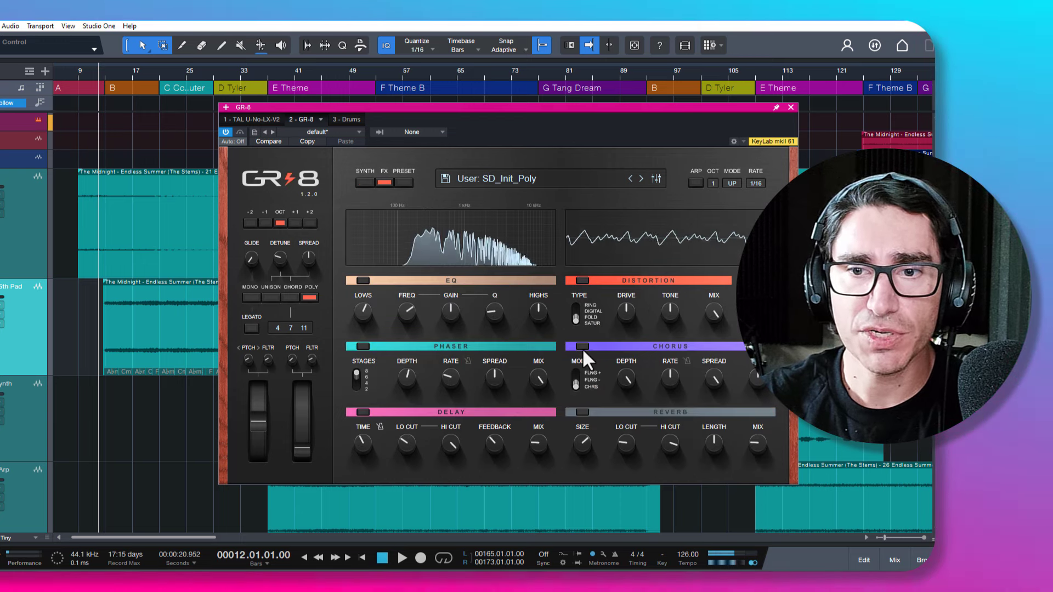
{"action": "left_click", "coordinate": [363, 412]}
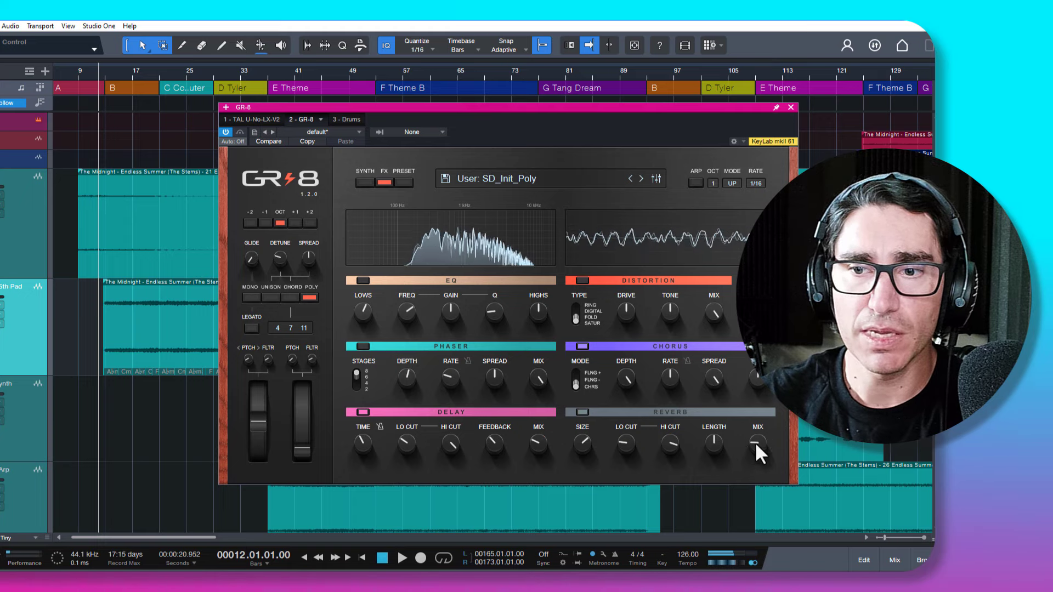
{"action": "left_click_drag", "start_coordinate": [755, 442], "coordinate": [758, 433]}
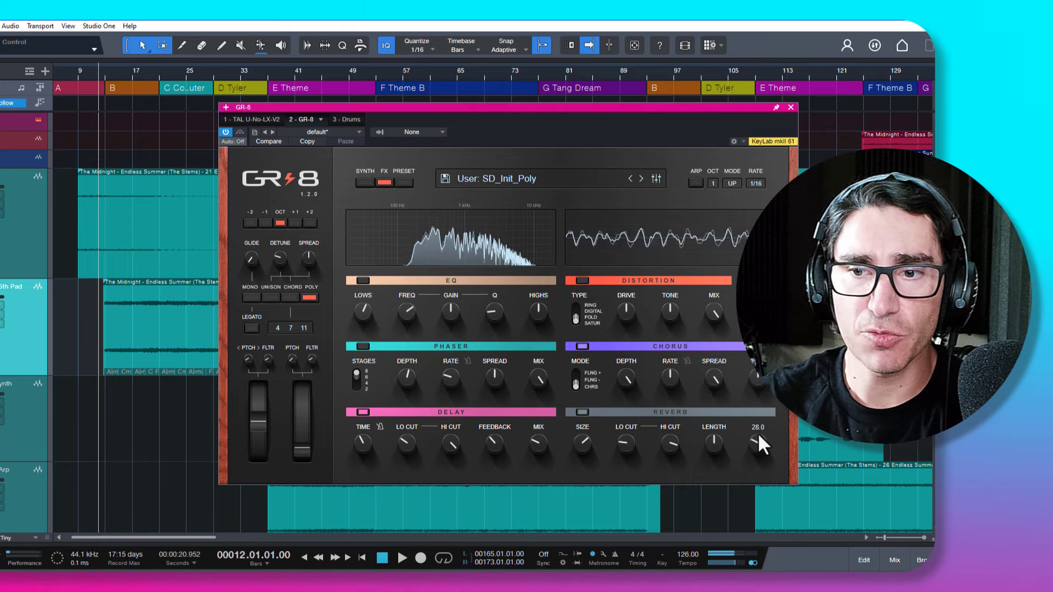
{"action": "left_click", "coordinate": [364, 182]}
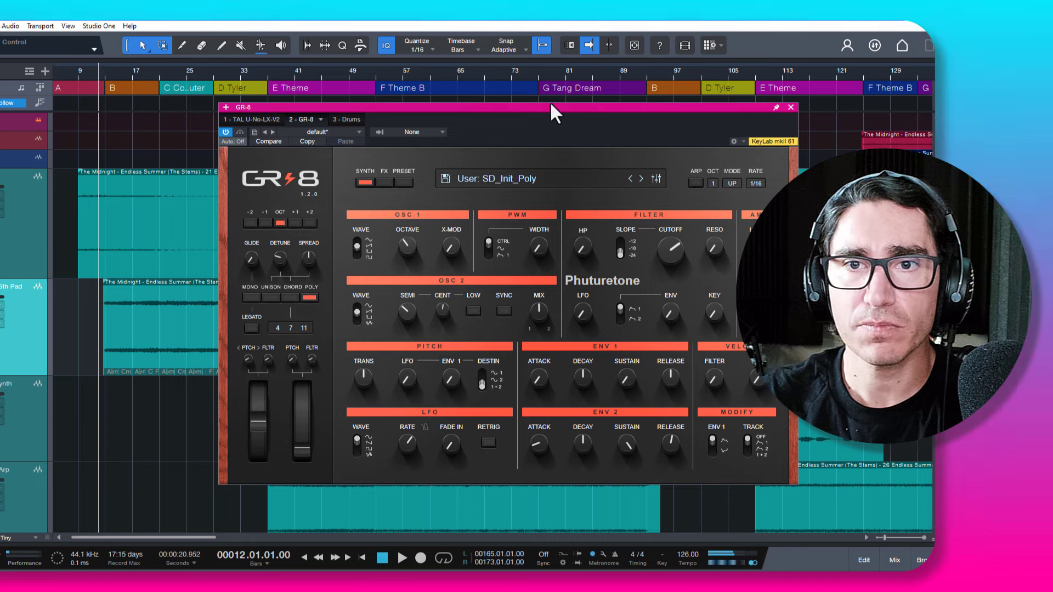
- Play the pad stem from bar 12 for comparison, set the filter cutoff to about 59.5, and raise the high-pass filter
{"action": "left_click_drag", "start_coordinate": [550, 108], "coordinate": [537, 107]}
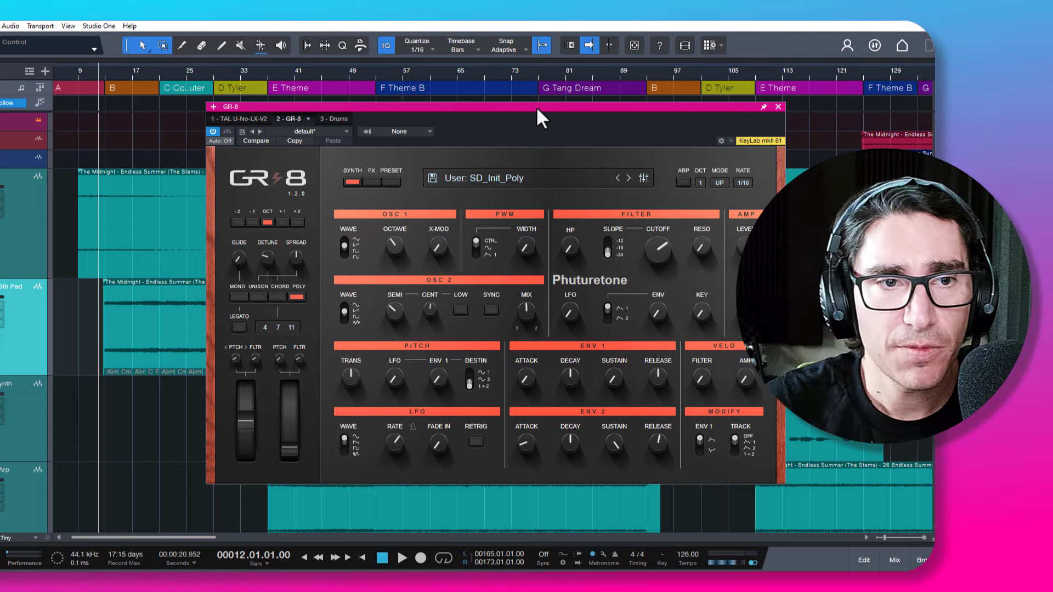
{"action": "key", "text": "space"}
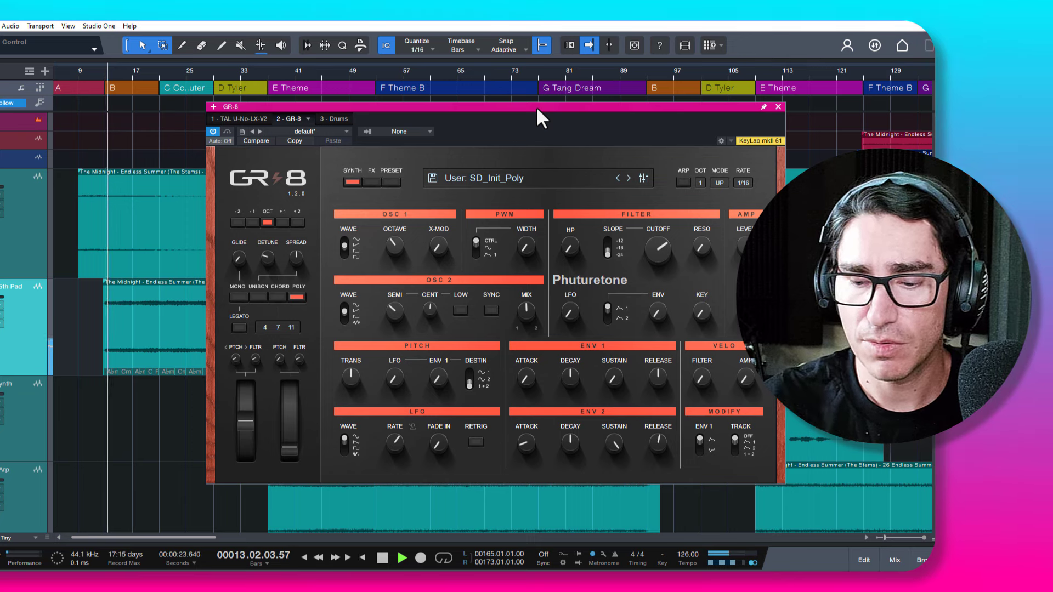
{"action": "key", "text": "space"}
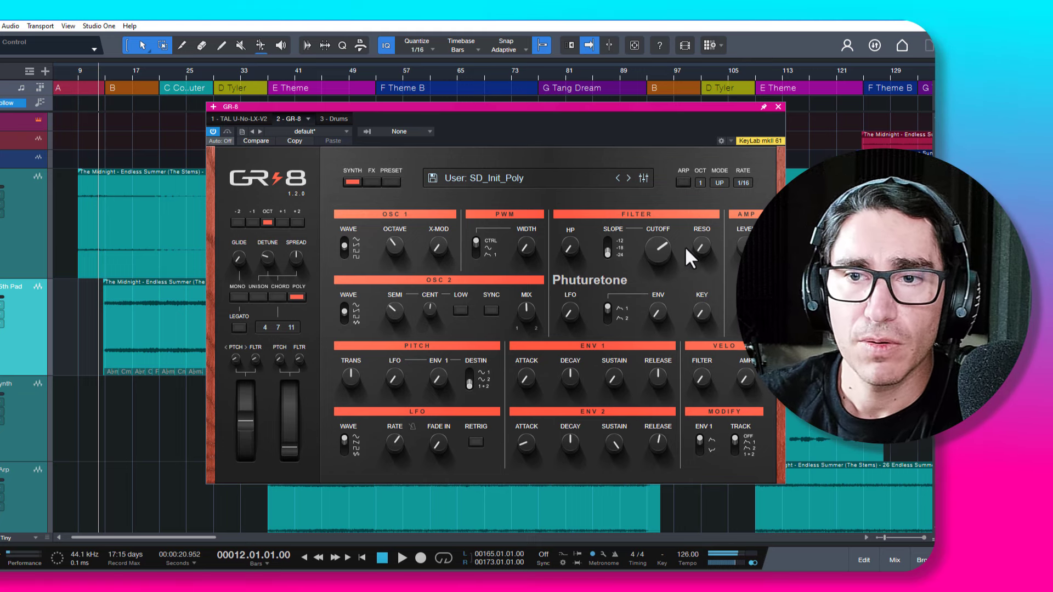
{"action": "left_click_drag", "start_coordinate": [662, 246], "coordinate": [662, 255]}
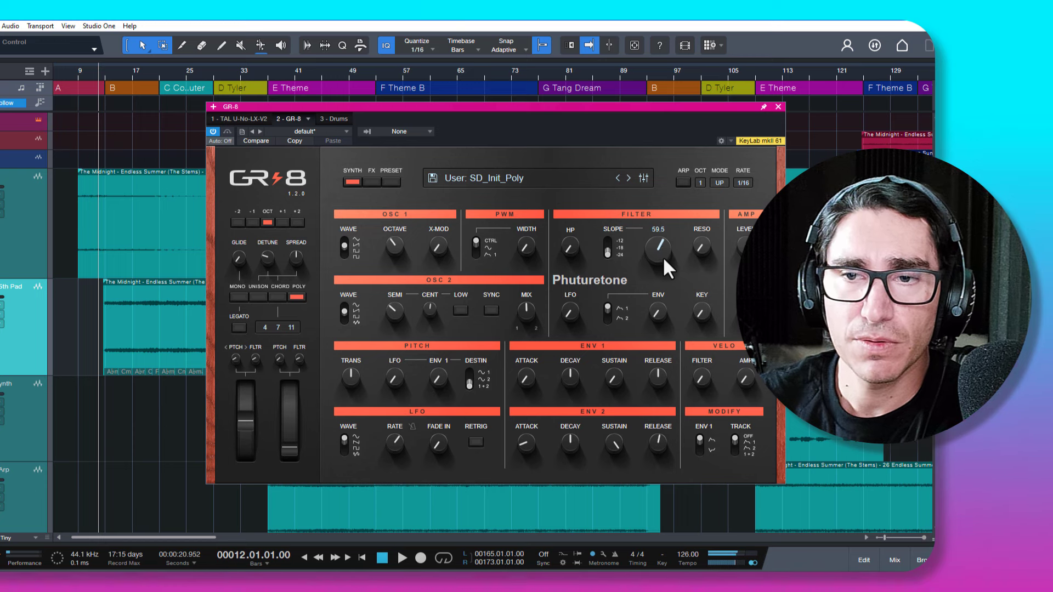
{"action": "mouse_move", "coordinate": [573, 250]}
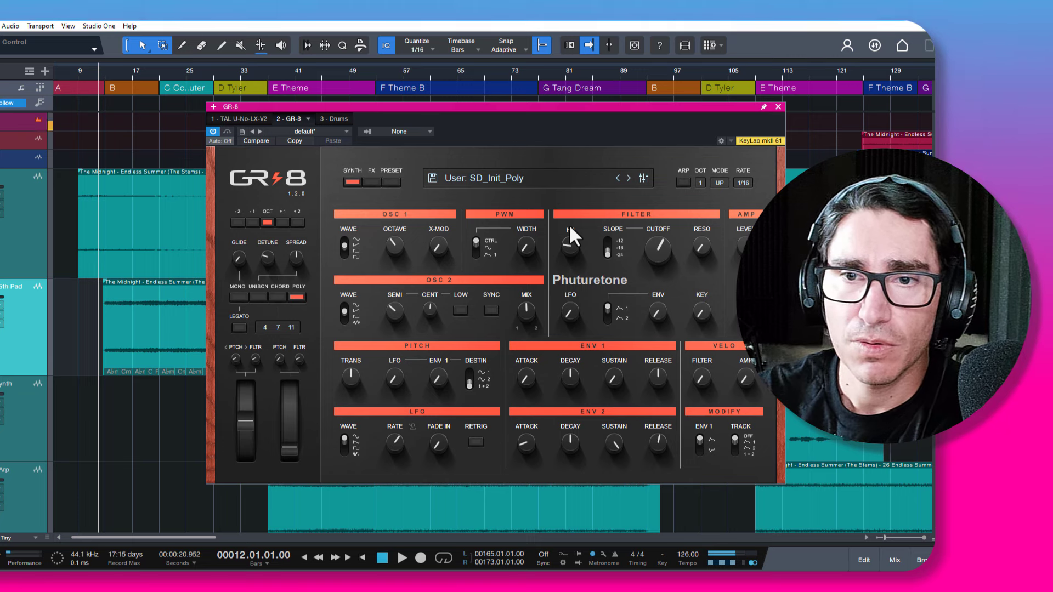
{"action": "left_click_drag", "start_coordinate": [570, 242], "coordinate": [570, 235]}
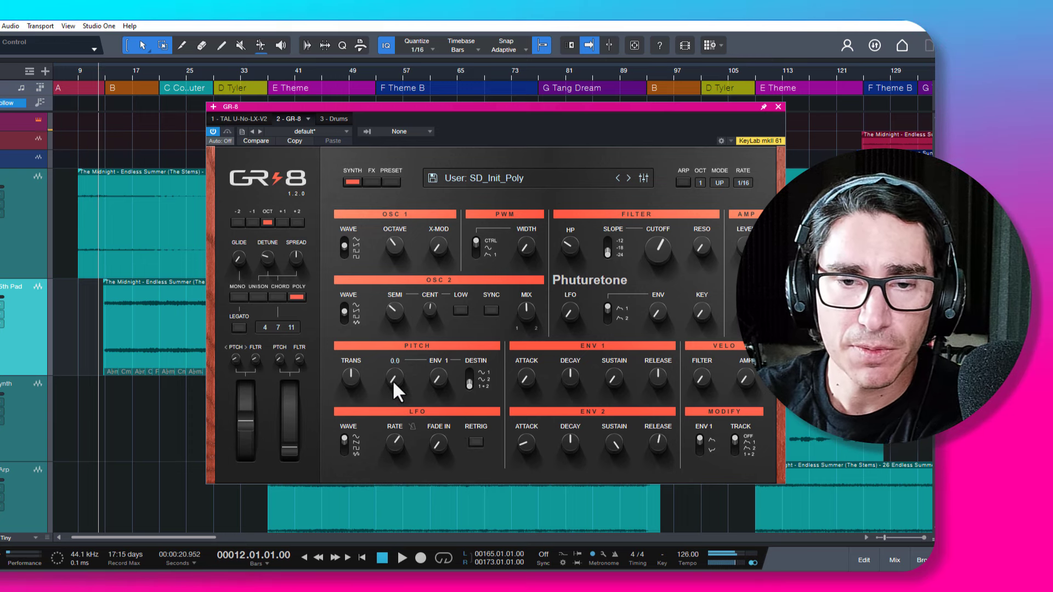
- Try LFO pitch modulation with the LFO rate at 41 against the pad stem, and reduce the modulation depth to nearly zero
{"action": "left_click_drag", "start_coordinate": [392, 380], "coordinate": [393, 351]}
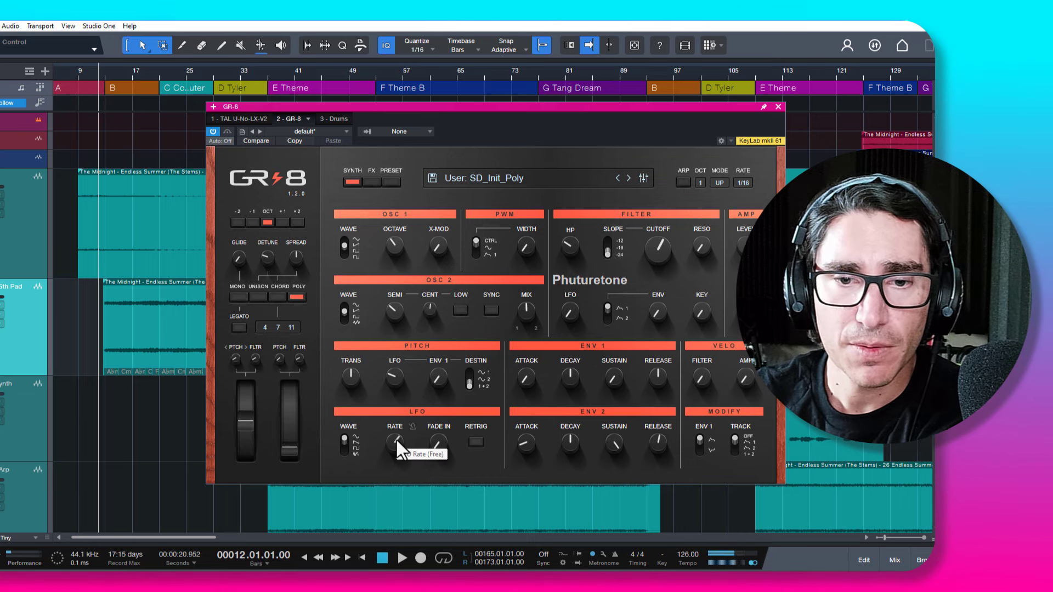
{"action": "left_click_drag", "start_coordinate": [396, 437], "coordinate": [395, 440]}
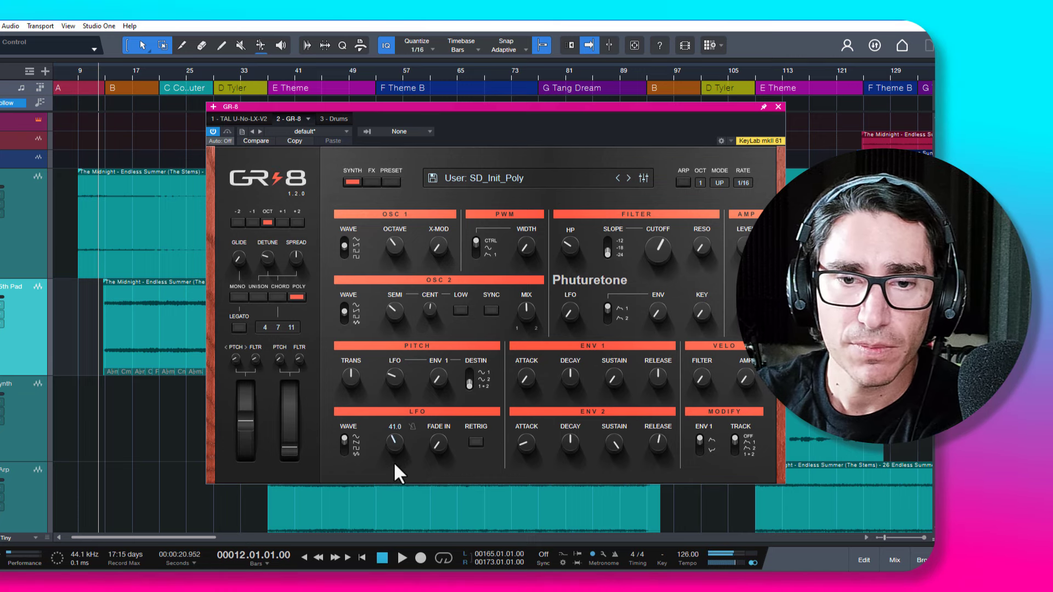
{"action": "key", "text": "space"}
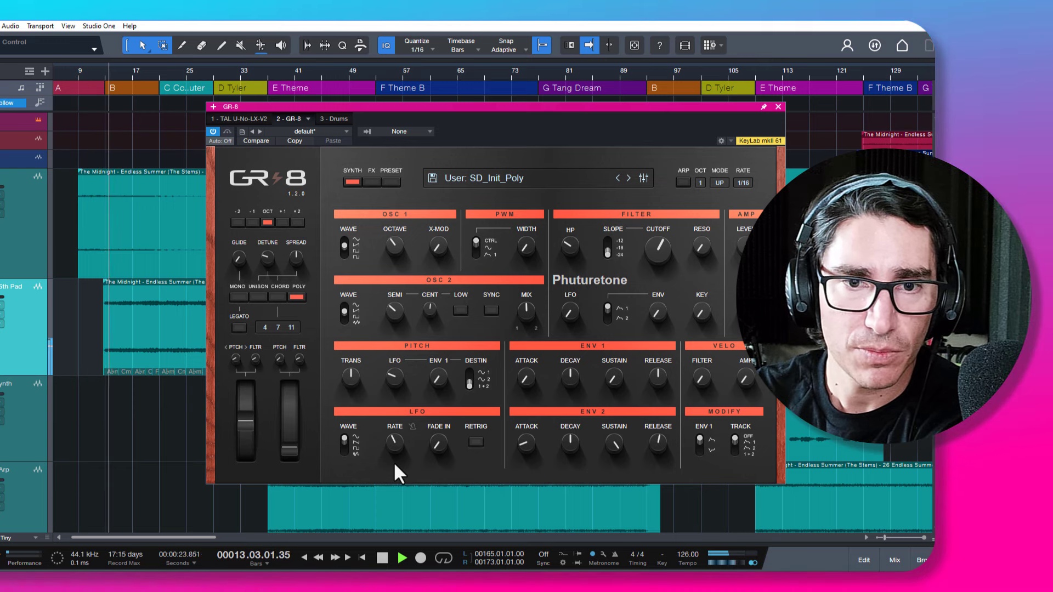
{"action": "key", "text": "space"}
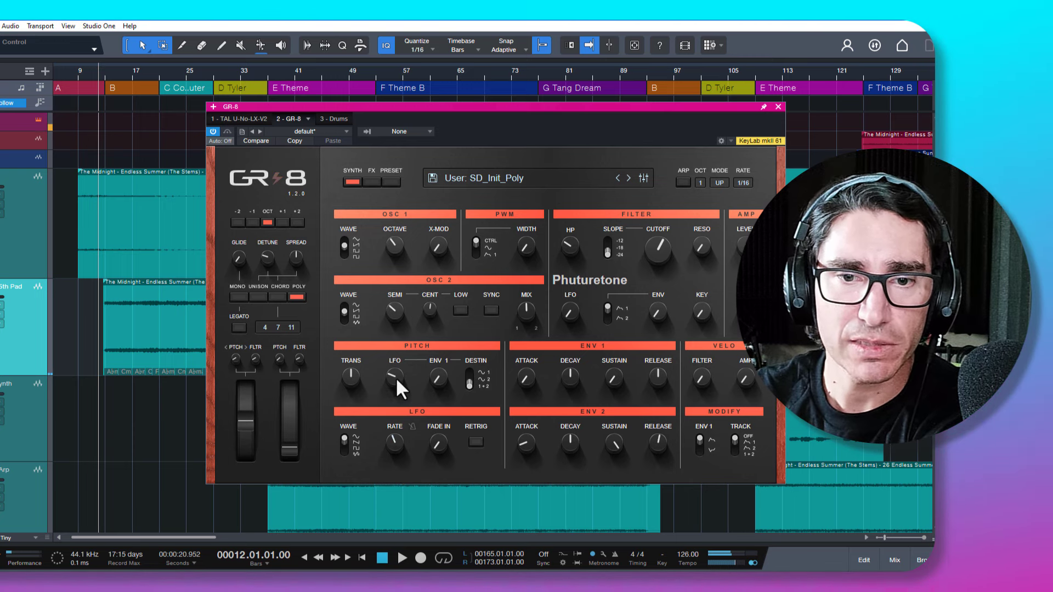
{"action": "mouse_move", "coordinate": [396, 377]}
{"action": "left_mouse_down"}
{"action": "mouse_move", "coordinate": [400, 423]}
{"action": "mouse_move", "coordinate": [394, 377]}
{"action": "left_mouse_up"}
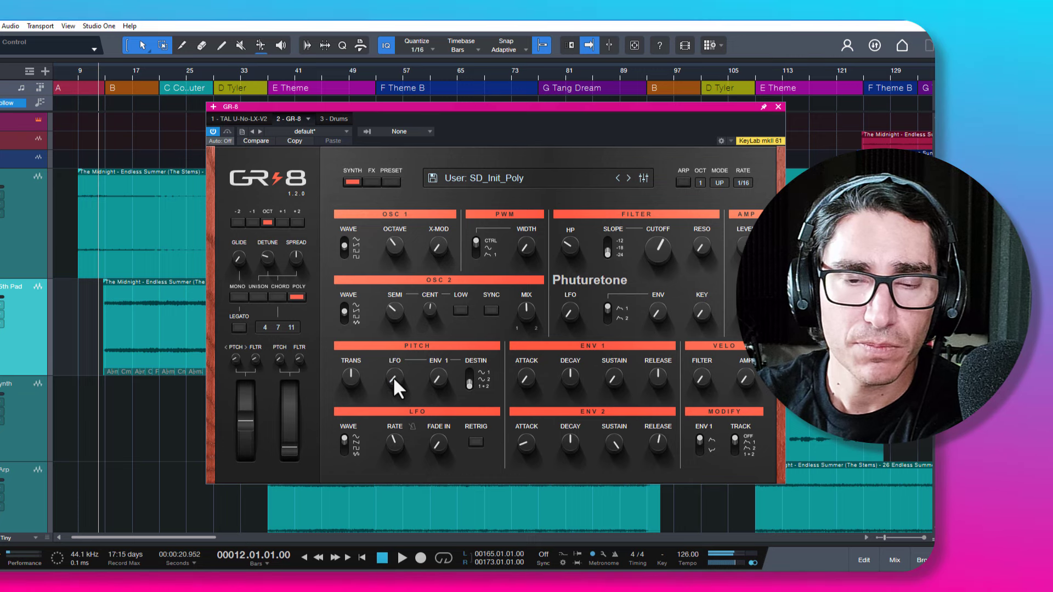
{"action": "left_click", "coordinate": [394, 378]}
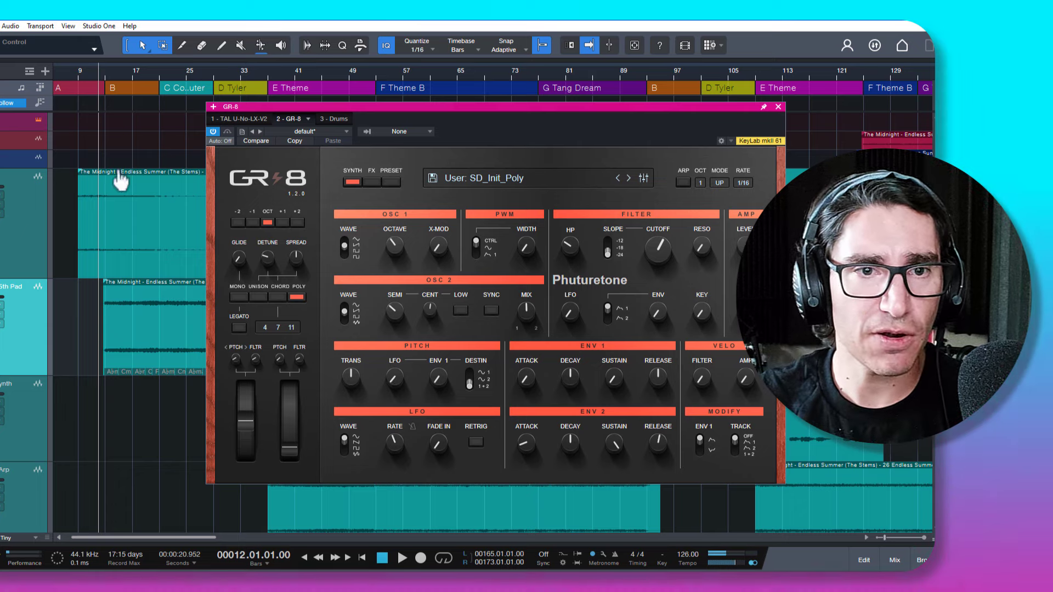
- Play the pad stem for comparison, fine-tune the pad patch's filter cutoff, and close the synth window
{"action": "left_click", "coordinate": [130, 143]}
{"action": "key", "text": "space"}
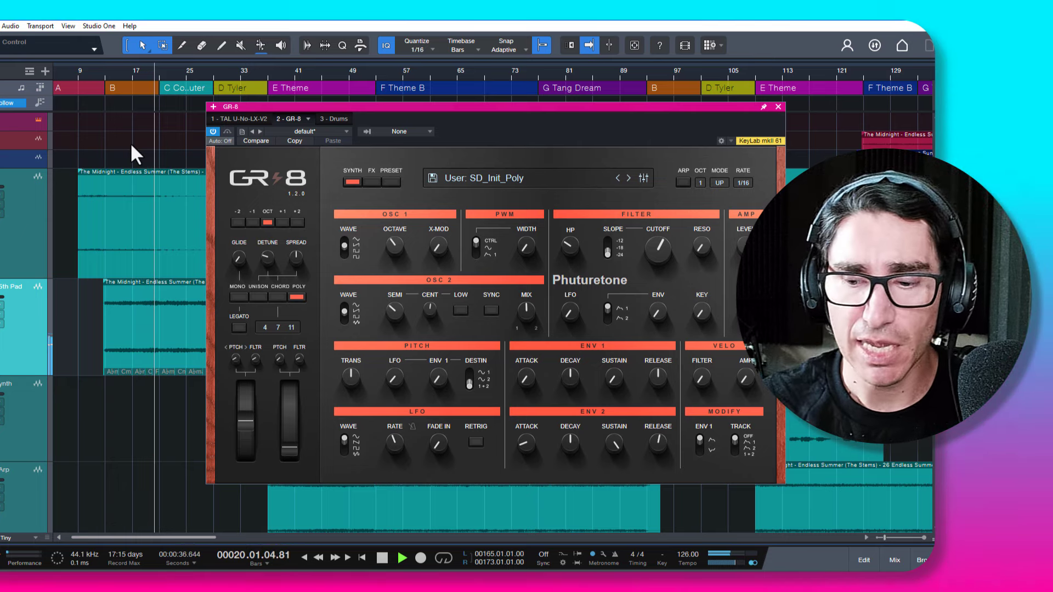
{"action": "key", "text": "space"}
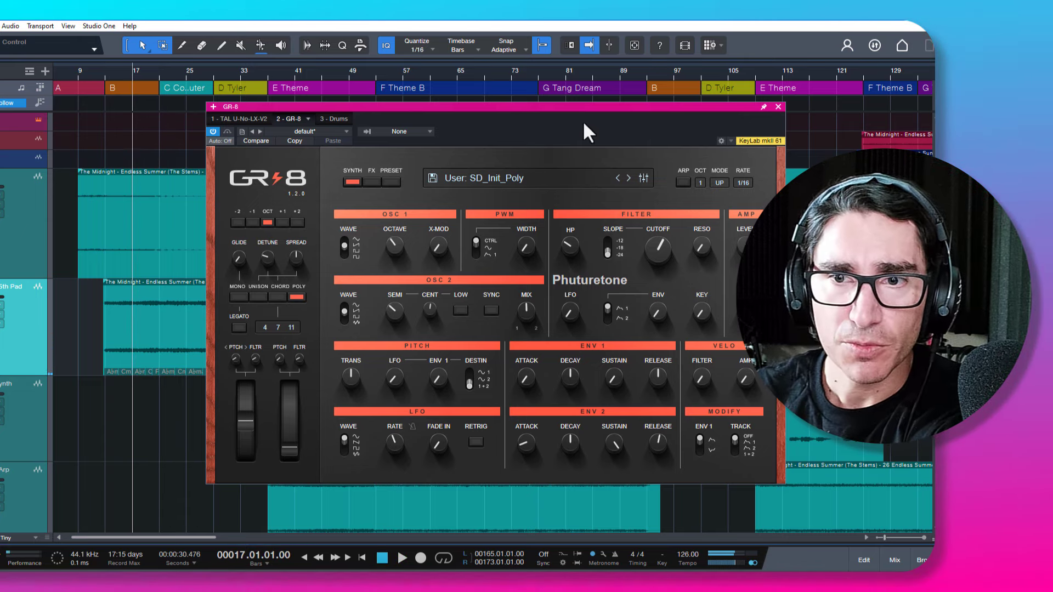
{"action": "left_click_drag", "start_coordinate": [658, 260], "coordinate": [659, 256]}
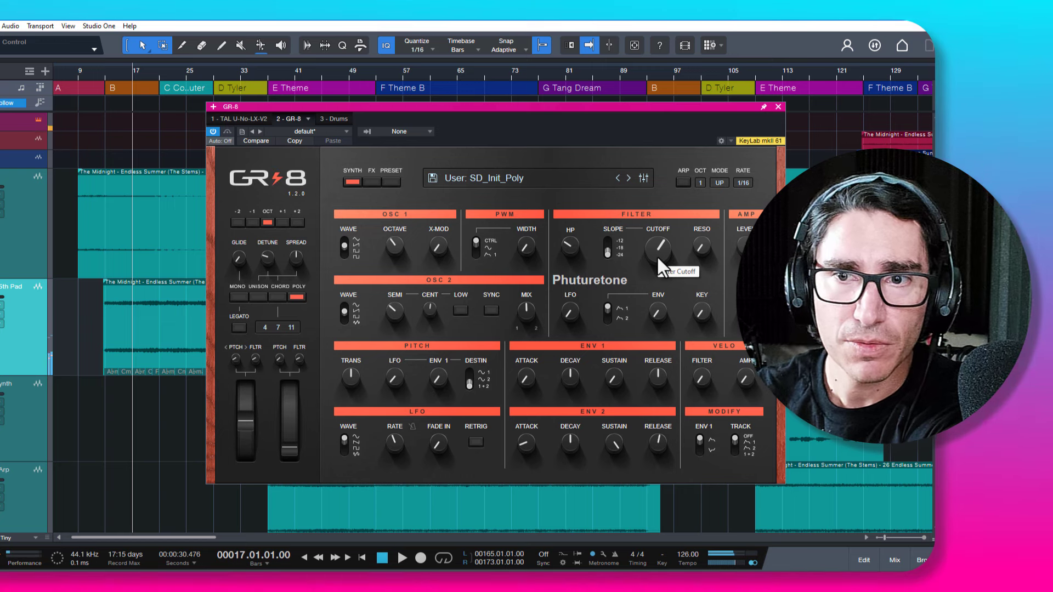
{"action": "left_click_drag", "start_coordinate": [657, 255], "coordinate": [656, 258]}
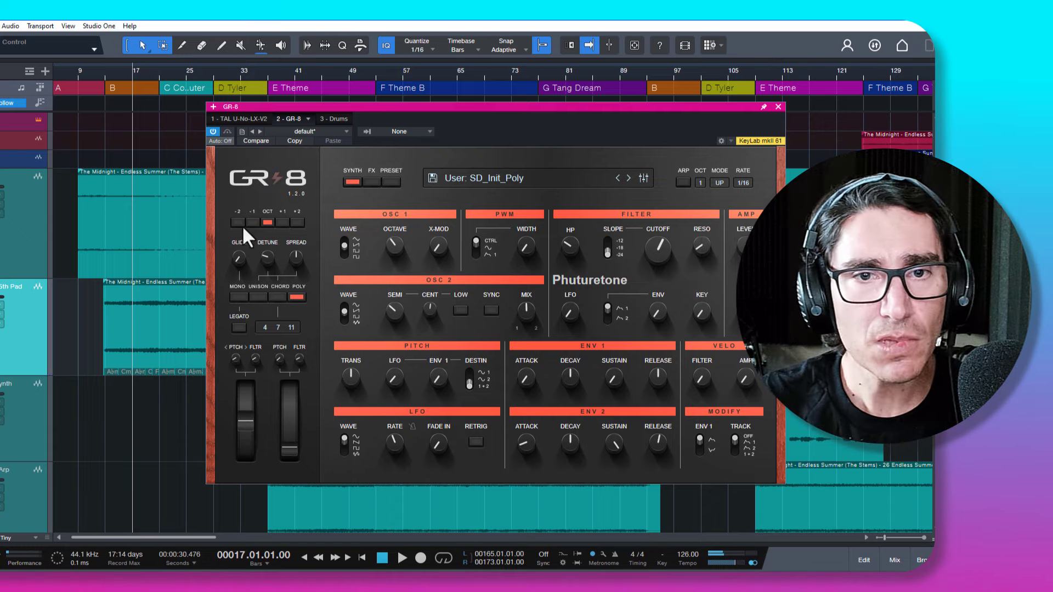
{"action": "key", "text": "Escape"}
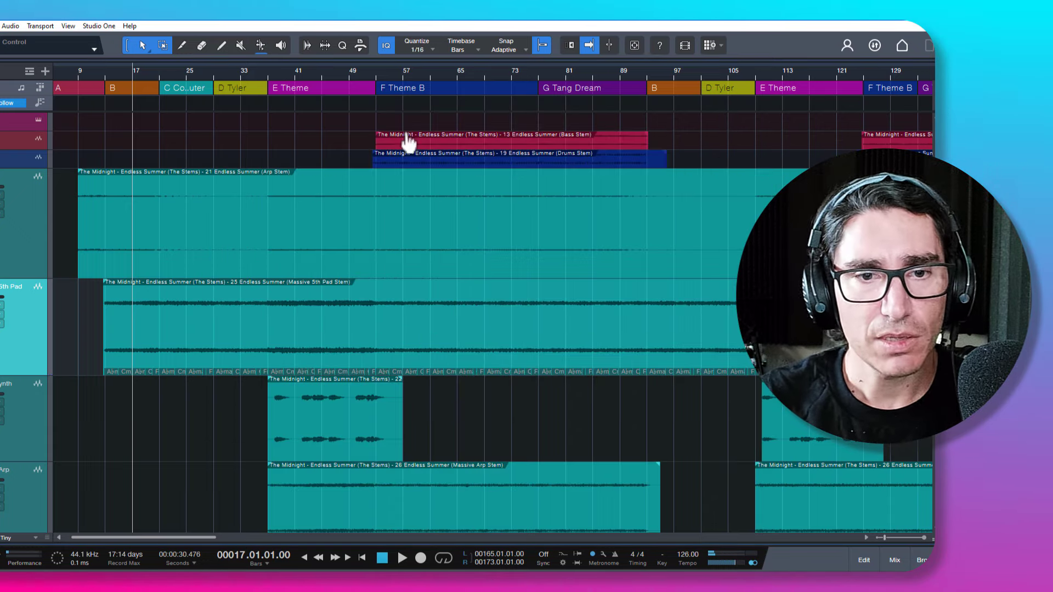
- Select the synth stem track and play it from bar 36 up to the start of the E Theme section
{"action": "left_click", "coordinate": [25, 420]}
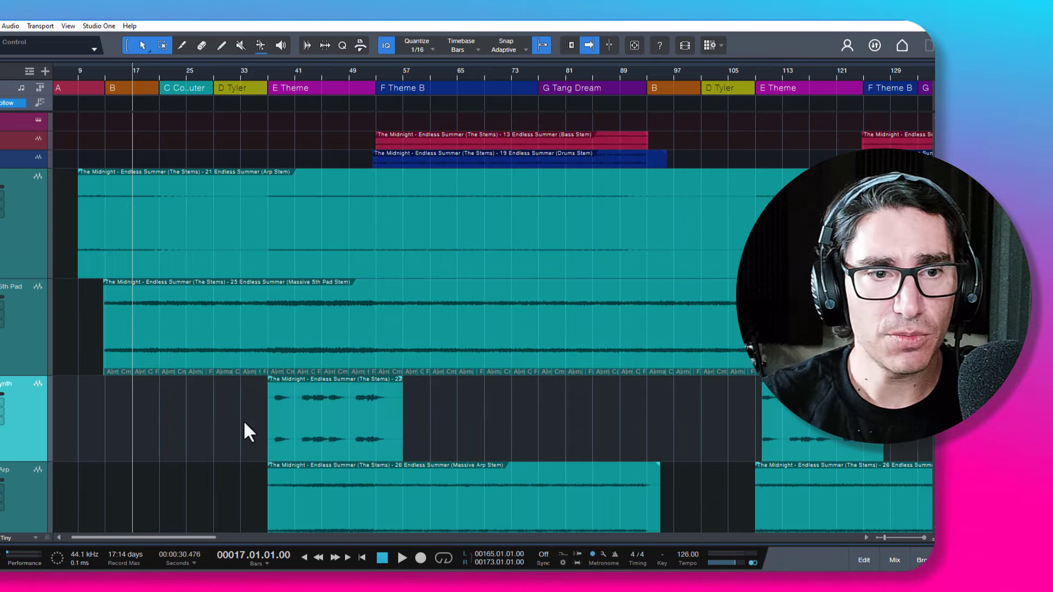
{"action": "left_click", "coordinate": [263, 392]}
{"action": "key", "text": "space"}
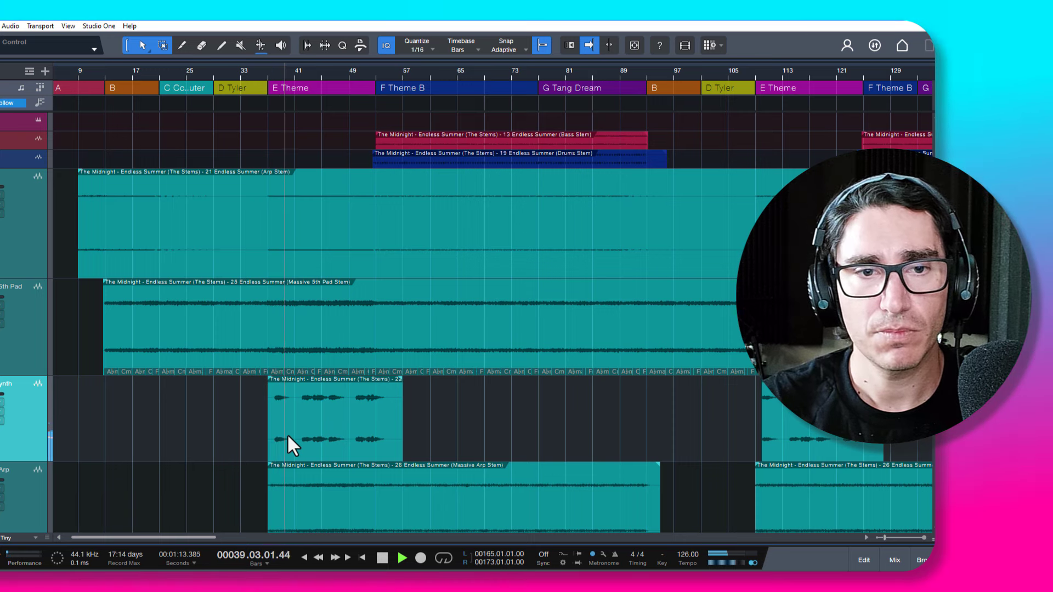
{"action": "key", "text": "space"}
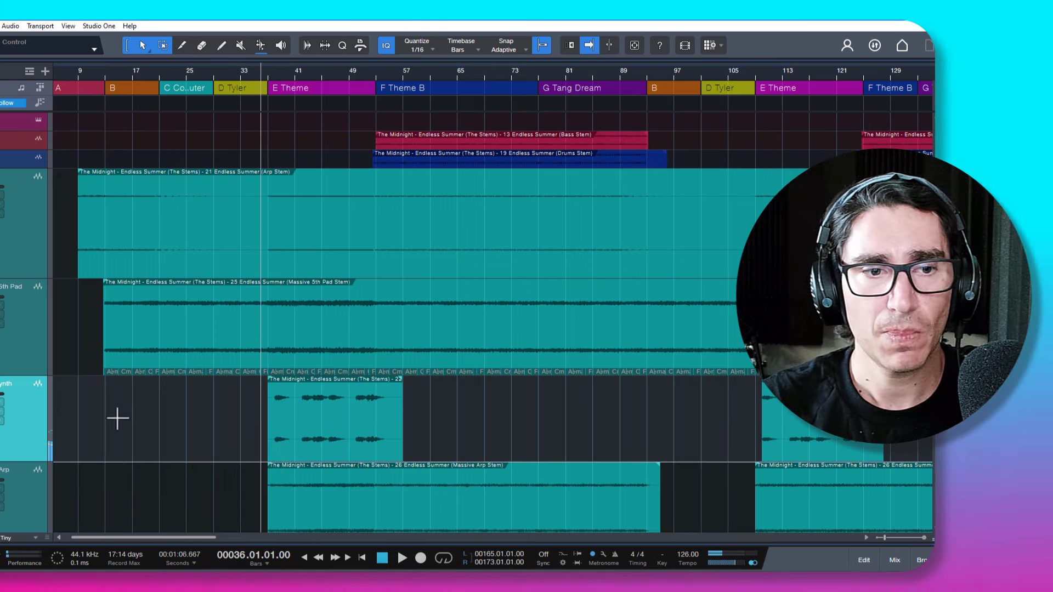
- Reopen the GR-8 synth, look through its user presets, and return to the synth controls
{"action": "left_click", "coordinate": [15, 121]}
{"action": "left_click", "coordinate": [15, 421]}
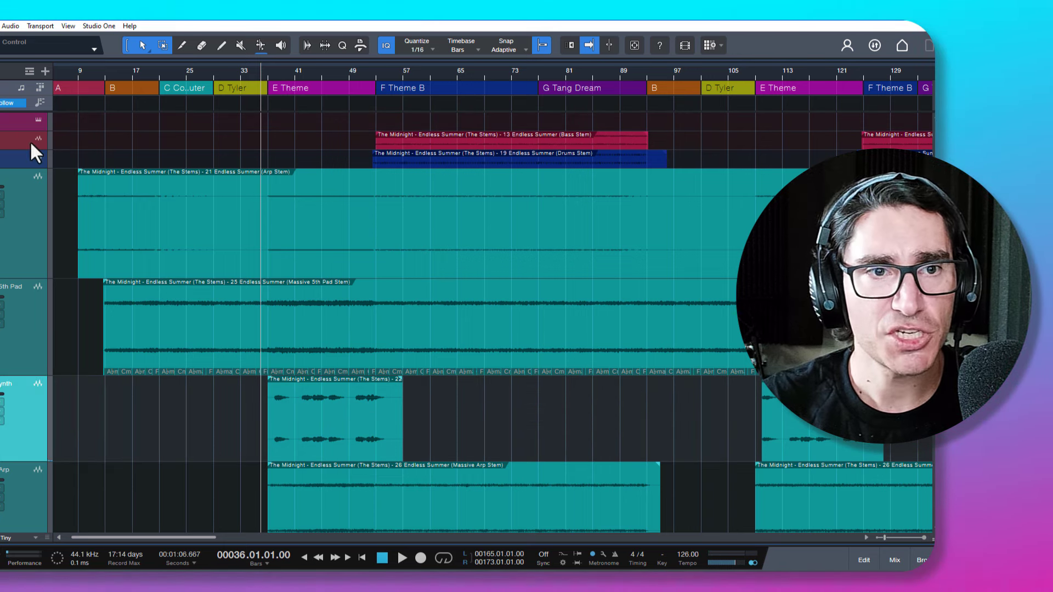
{"action": "left_click", "coordinate": [40, 120]}
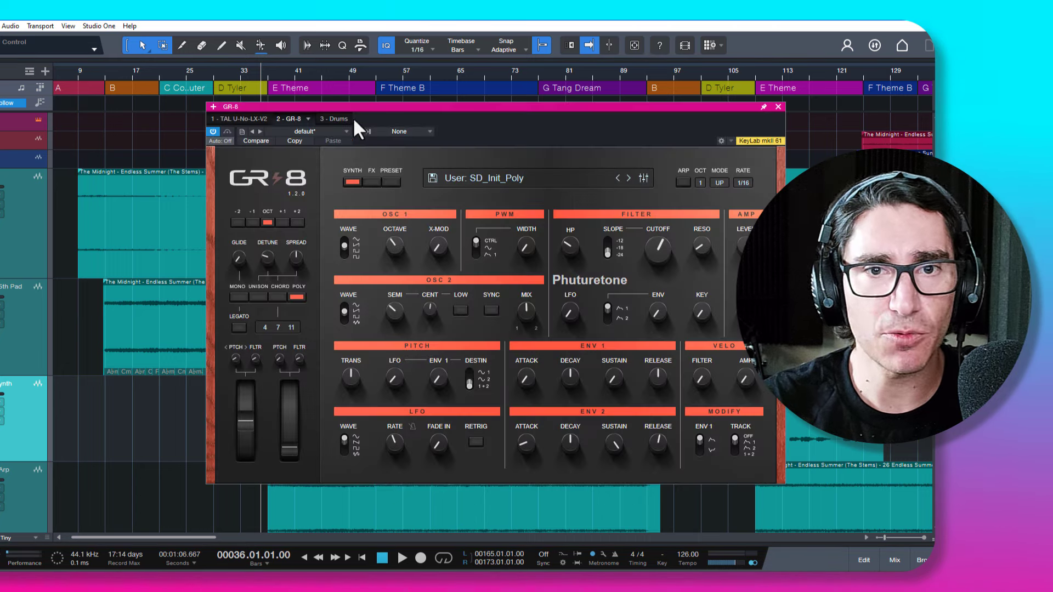
{"action": "left_click_drag", "start_coordinate": [452, 94], "coordinate": [437, 110]}
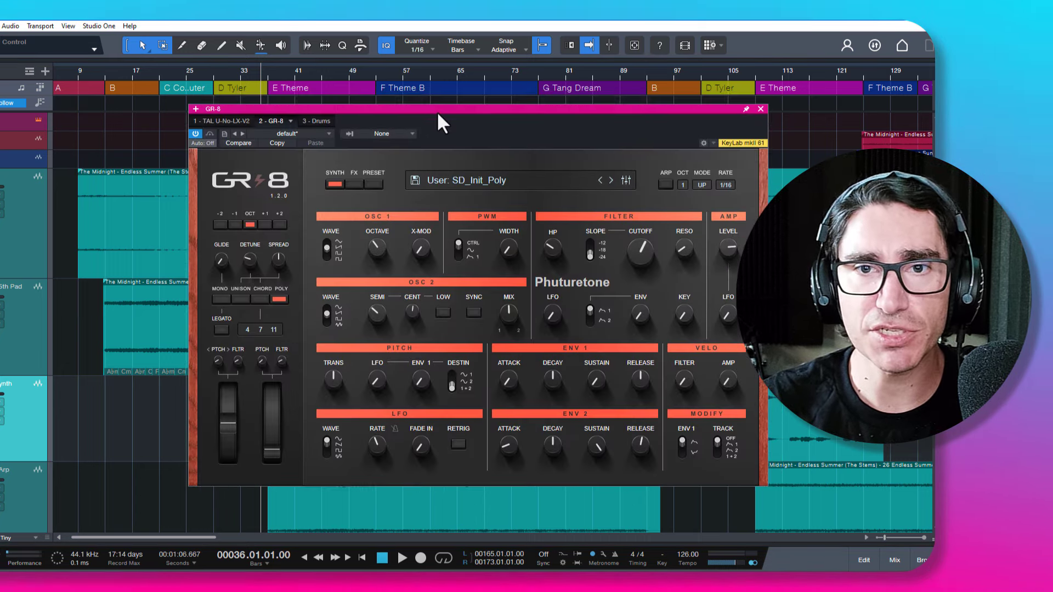
{"action": "left_click", "coordinate": [378, 184]}
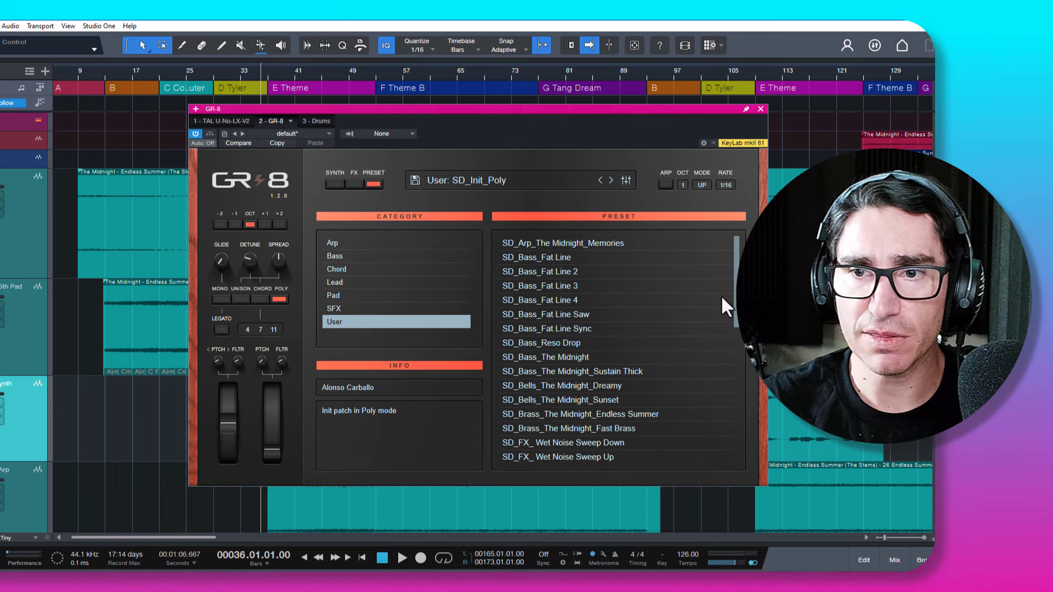
{"action": "scroll", "coordinate": [735, 338], "scroll_direction": "down", "scroll_amount": 4}
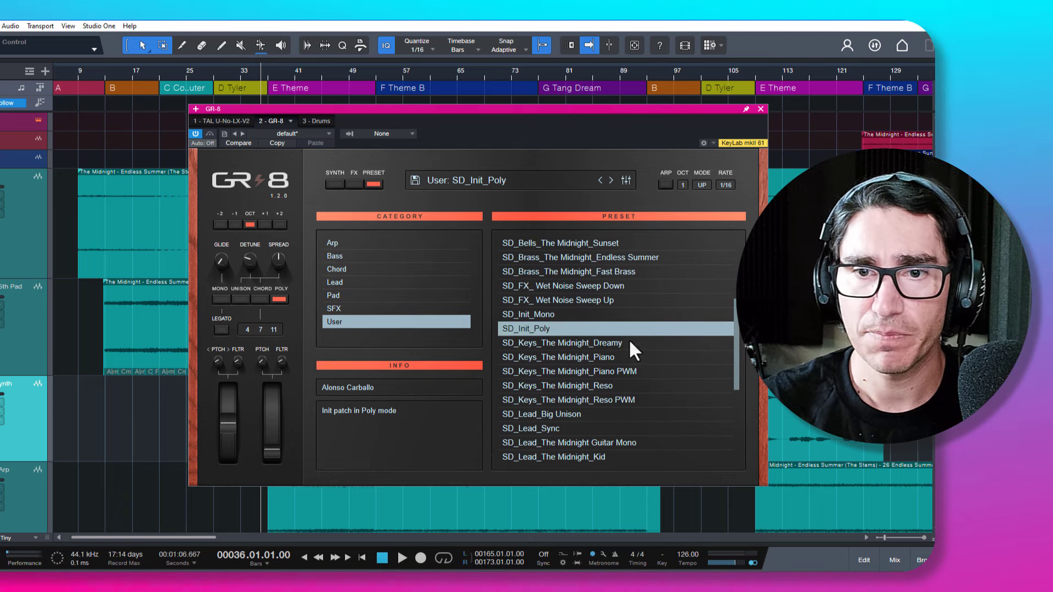
{"action": "left_click", "coordinate": [334, 185]}
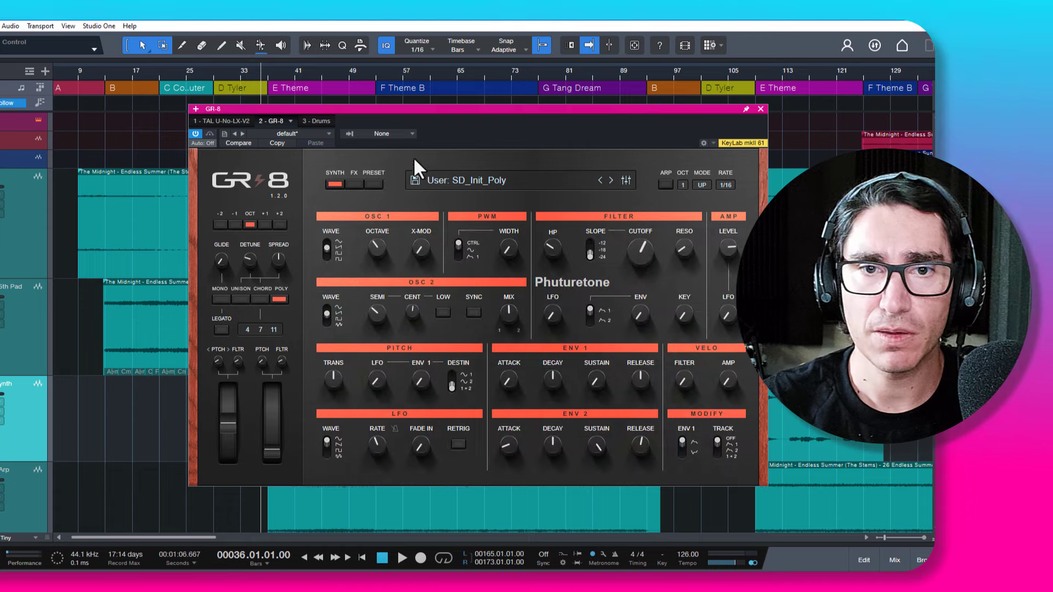
- Move the synth window clear of the timeline start and play the synth stem from bar 37
{"action": "left_click_drag", "start_coordinate": [601, 109], "coordinate": [735, 120]}
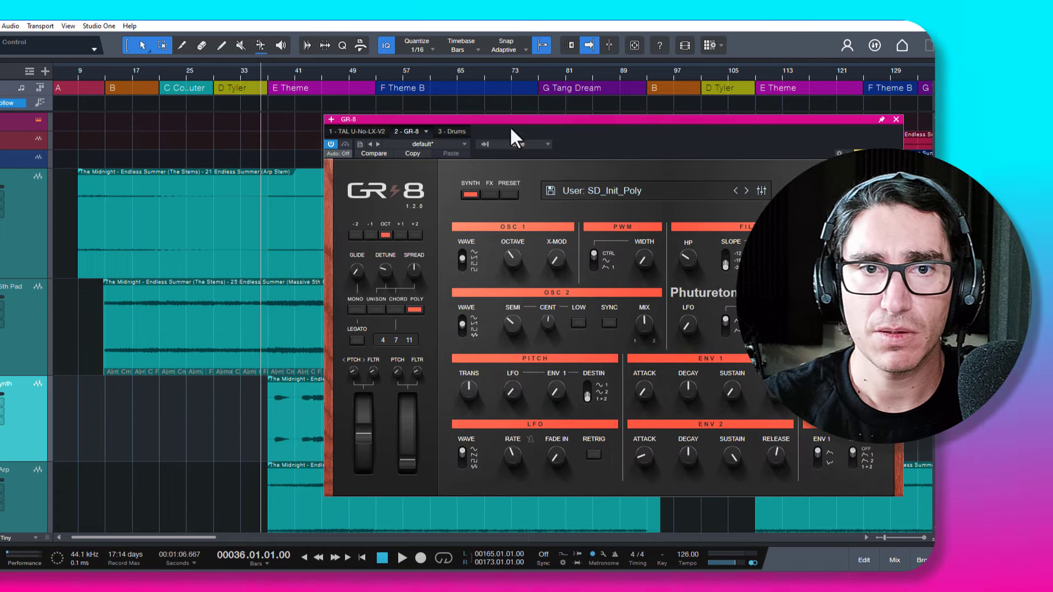
{"action": "left_click", "coordinate": [269, 72]}
{"action": "key", "text": "space"}
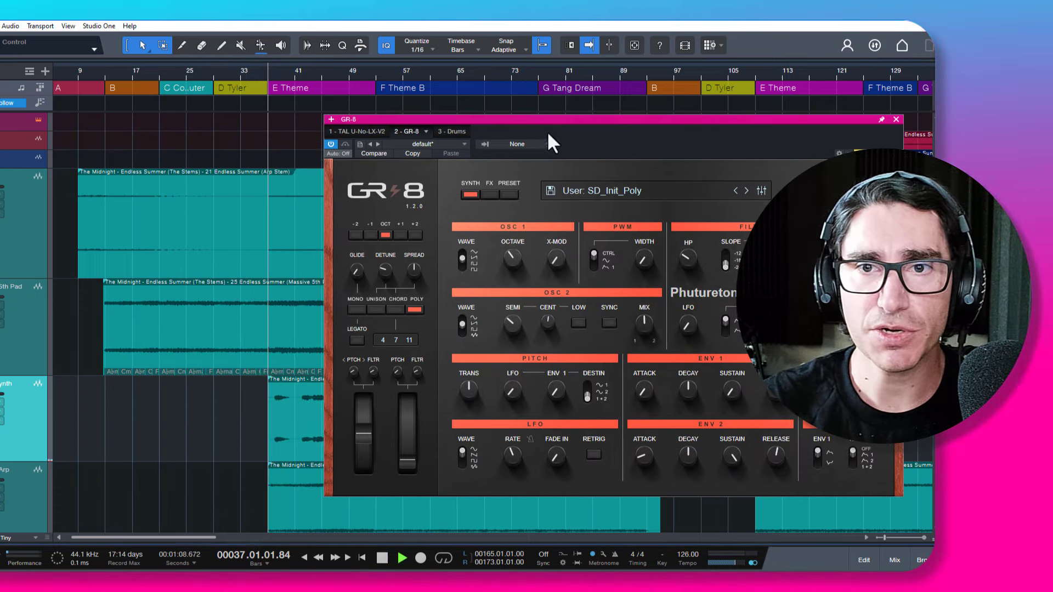
{"action": "left_click_drag", "start_coordinate": [548, 120], "coordinate": [517, 99]}
{"action": "key", "text": "space"}
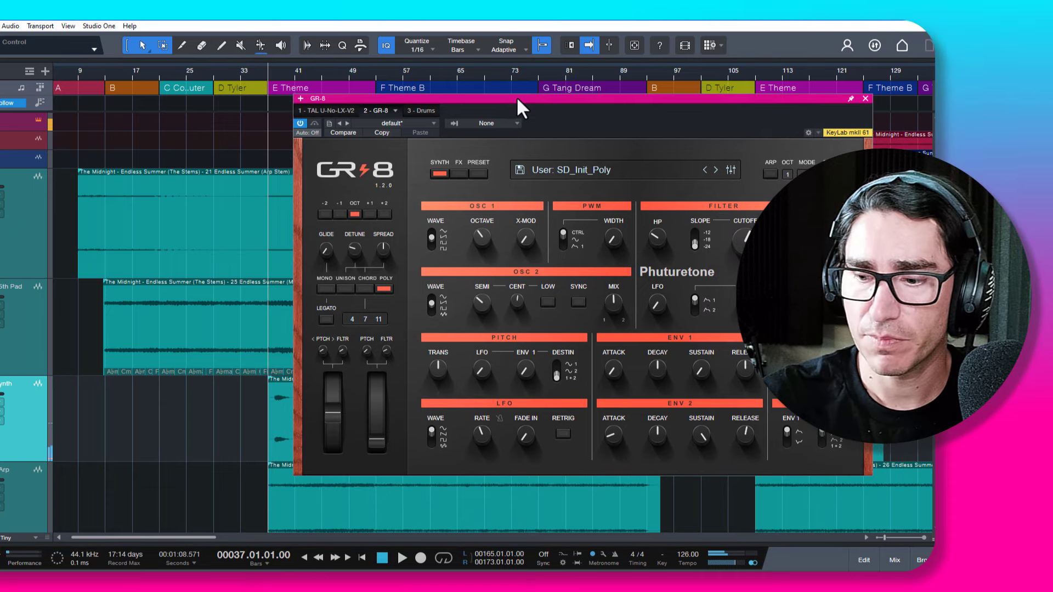
- Reset the synth by switching to the SD_Init_Mono preset and back to SD_Init_Poly, and return to the synth controls
{"action": "left_click", "coordinate": [478, 174]}
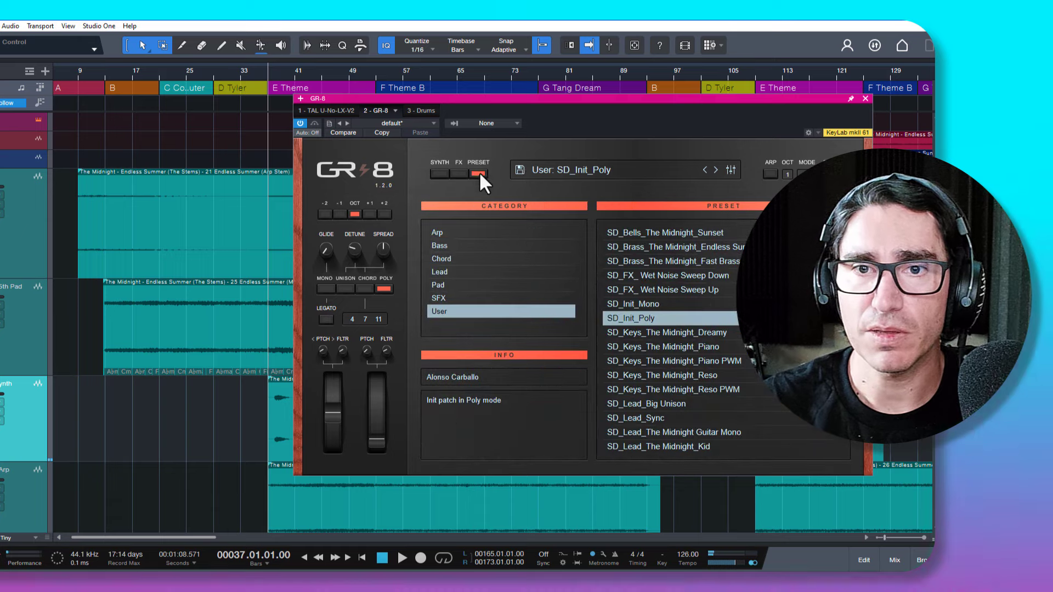
{"action": "left_click", "coordinate": [627, 303]}
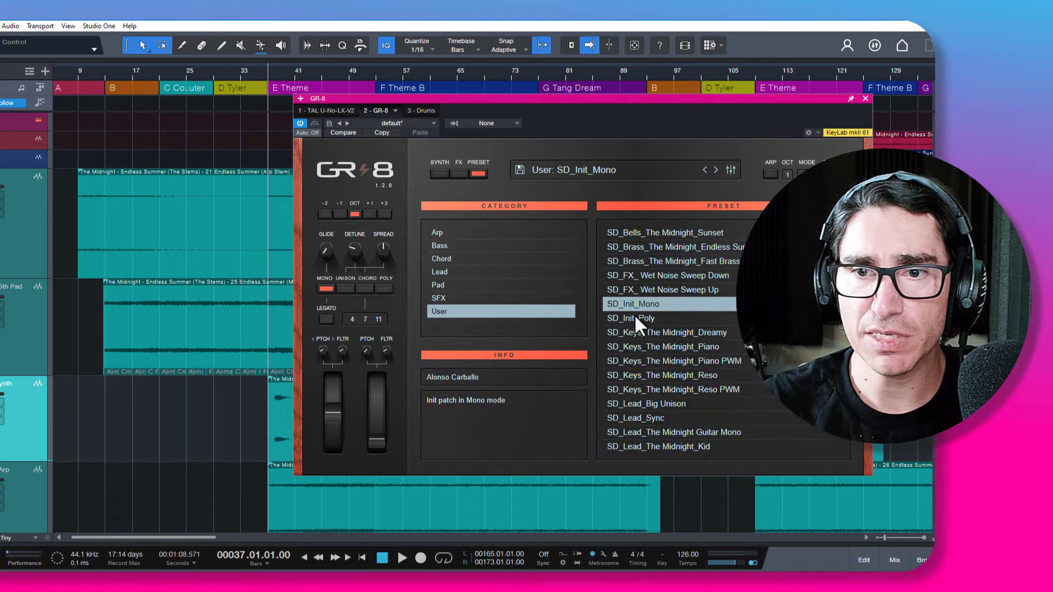
{"action": "left_click", "coordinate": [635, 317]}
{"action": "left_click", "coordinate": [441, 174]}
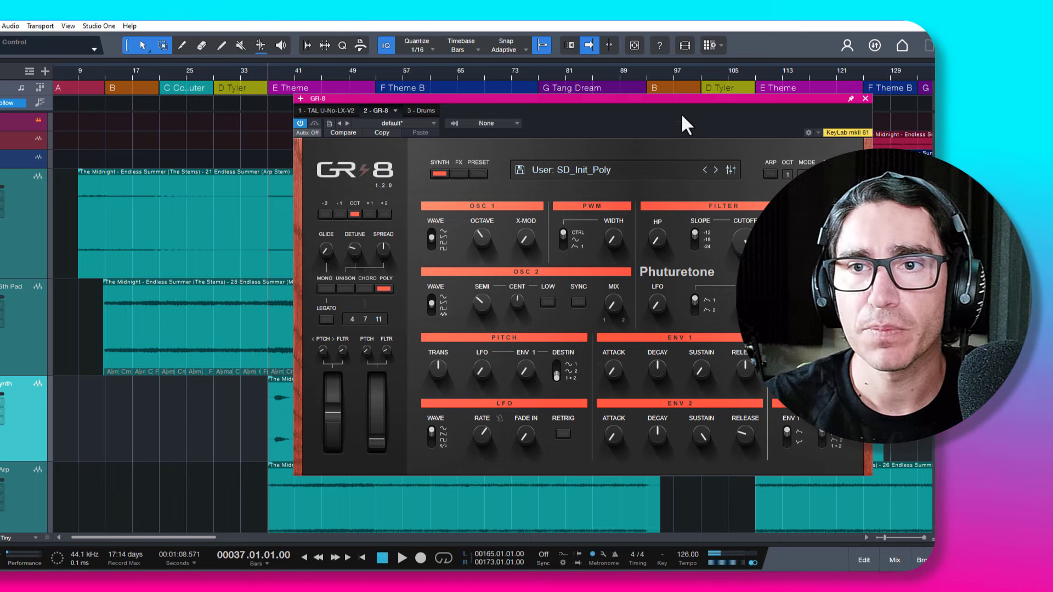
{"action": "mouse_move", "coordinate": [681, 115]}
{"action": "left_mouse_down"}
{"action": "mouse_move", "coordinate": [573, 105]}
{"action": "mouse_move", "coordinate": [666, 111]}
{"action": "mouse_move", "coordinate": [684, 102]}
{"action": "left_mouse_up"}
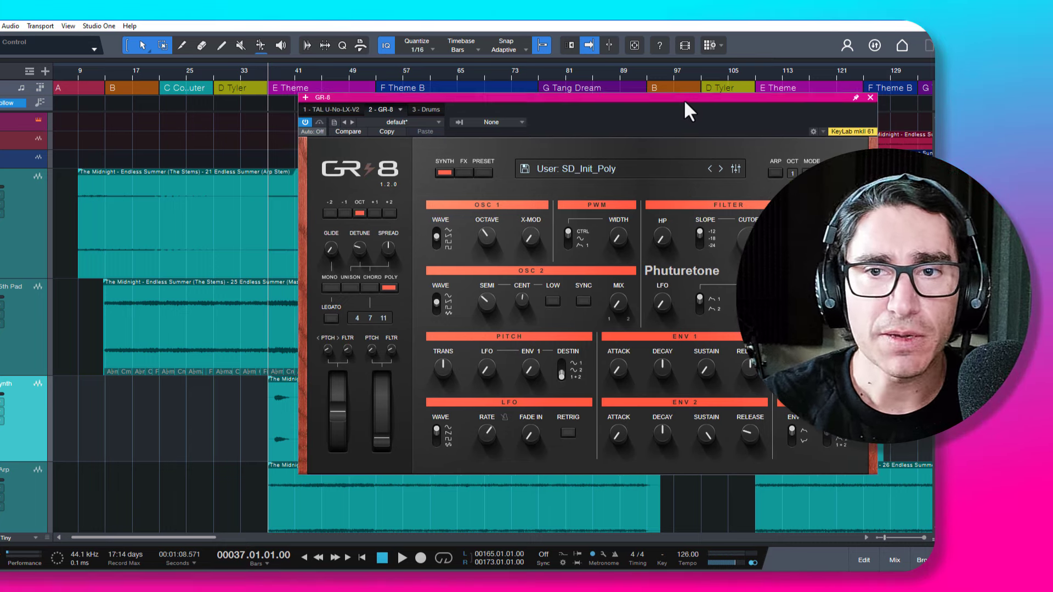
- Play the synth stem, zoom in on the E Theme section, and set the playback start to bar 38
{"action": "key", "text": "space"}
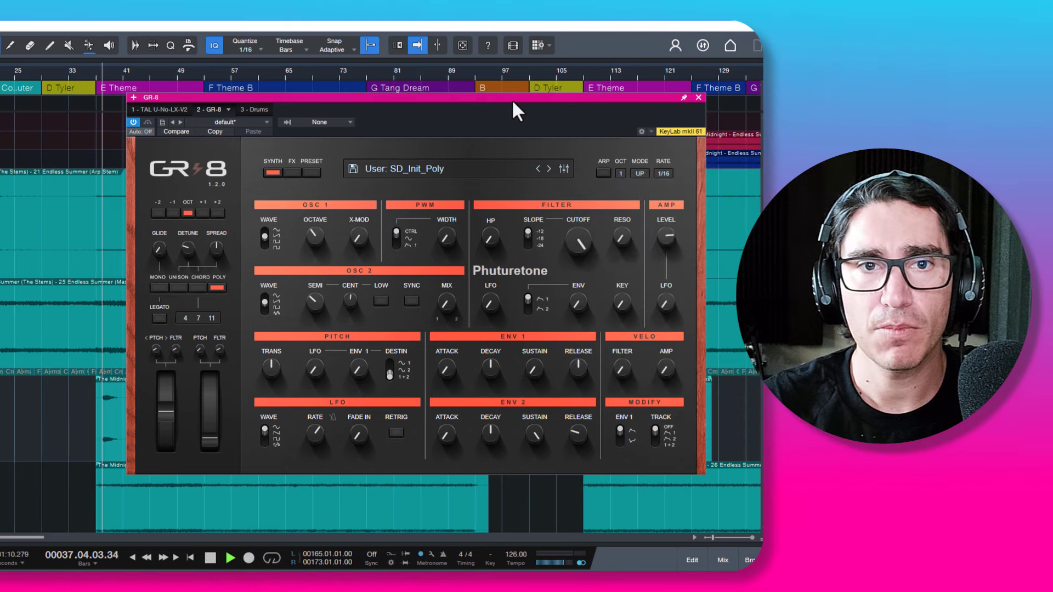
{"action": "left_click_drag", "start_coordinate": [84, 80], "coordinate": [22, 92]}
{"action": "key", "text": "space"}
{"action": "left_click", "coordinate": [59, 74]}
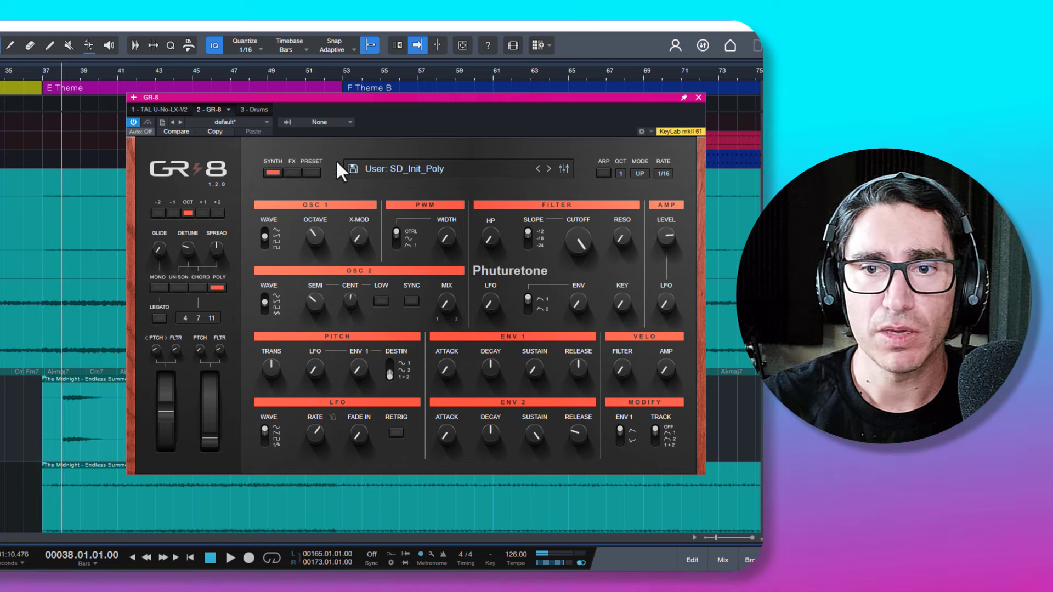
- Set the oscillator mix to about the centre and lengthen the envelope 2 release, comparing with the synth stem from bar 38
{"action": "left_click_drag", "start_coordinate": [441, 287], "coordinate": [446, 305]}
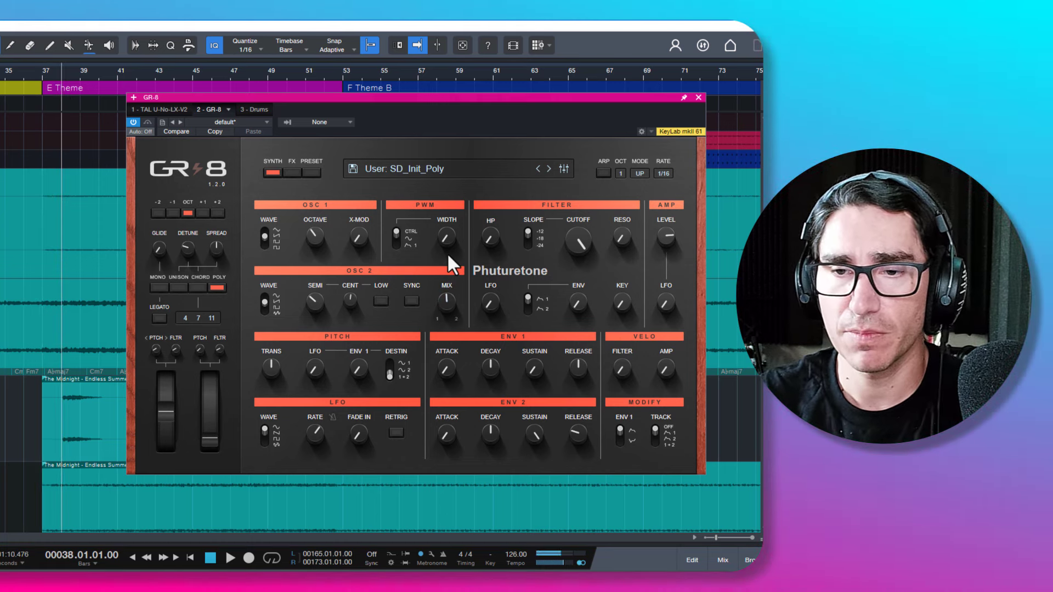
{"action": "left_click_drag", "start_coordinate": [583, 410], "coordinate": [585, 397]}
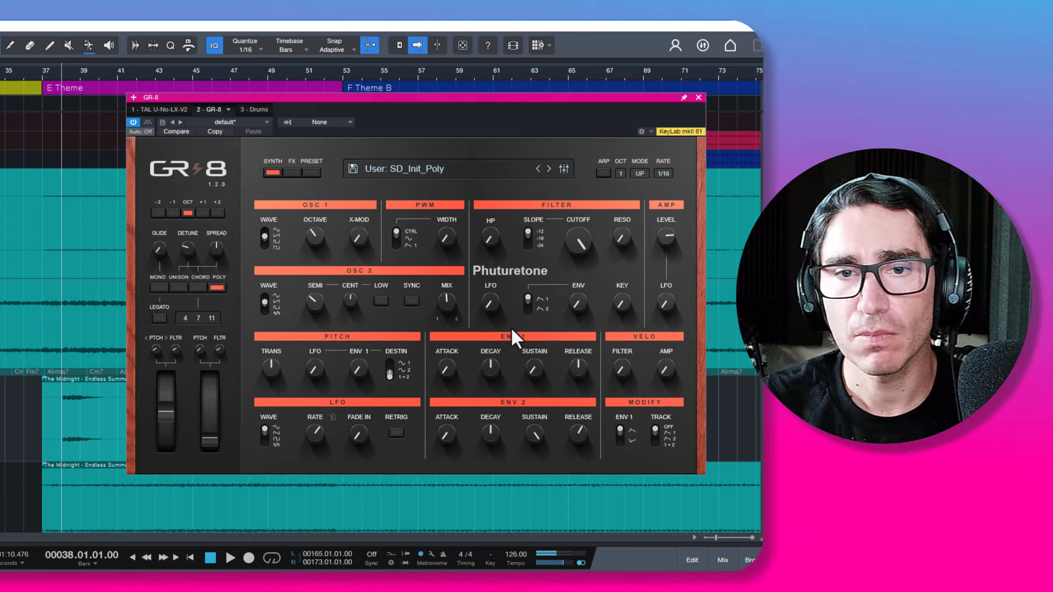
{"action": "left_click_drag", "start_coordinate": [459, 95], "coordinate": [427, 96]}
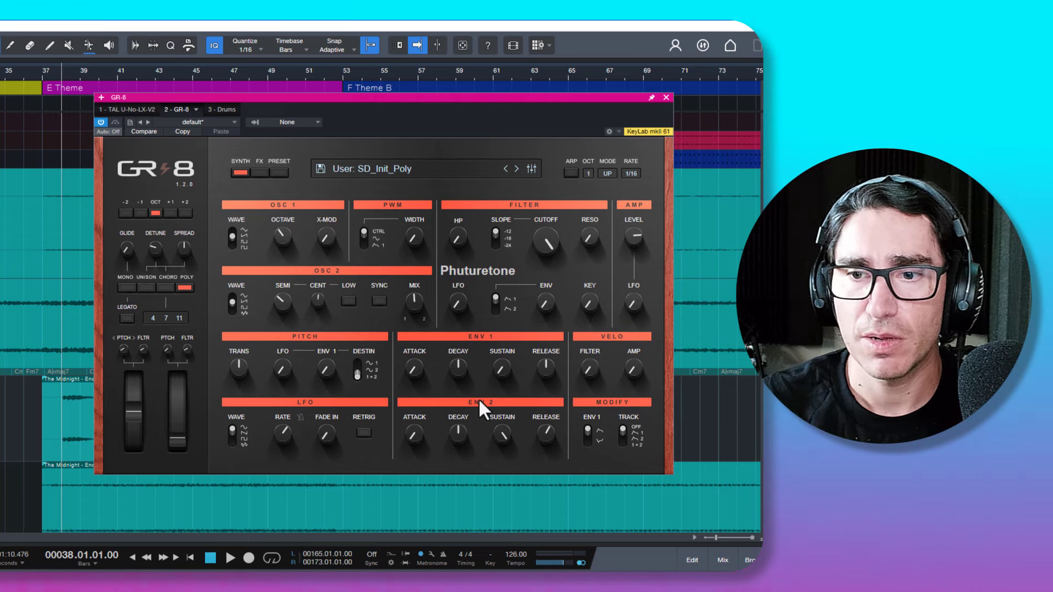
{"action": "key", "text": "space"}
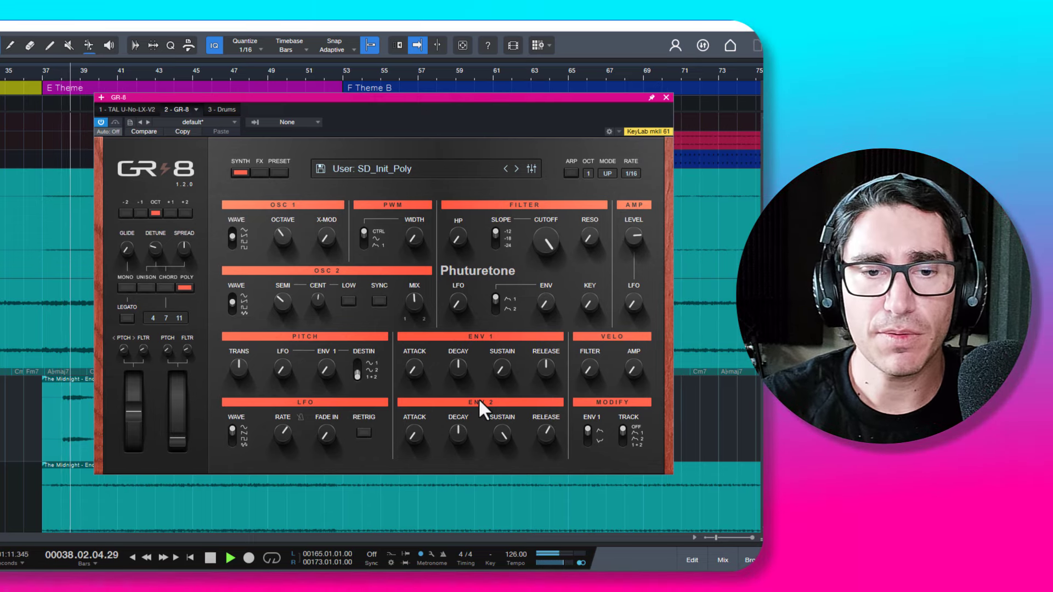
{"action": "key", "text": "space"}
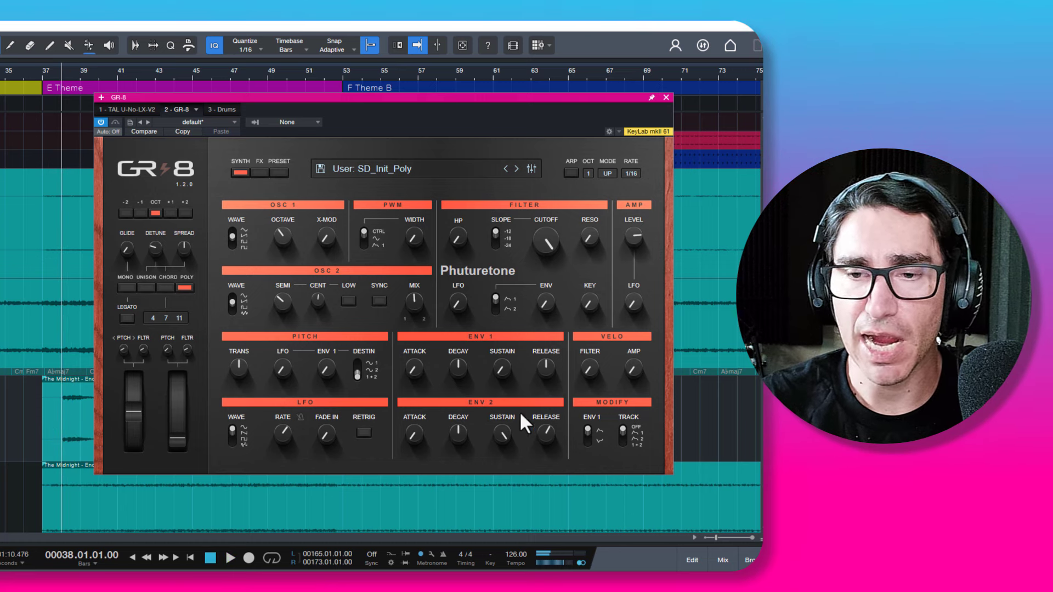
- Set the filter slope to -24 dB, lower the cutoff, and raise the filter envelope amount and envelope 1 release
{"action": "left_click", "coordinate": [496, 236]}
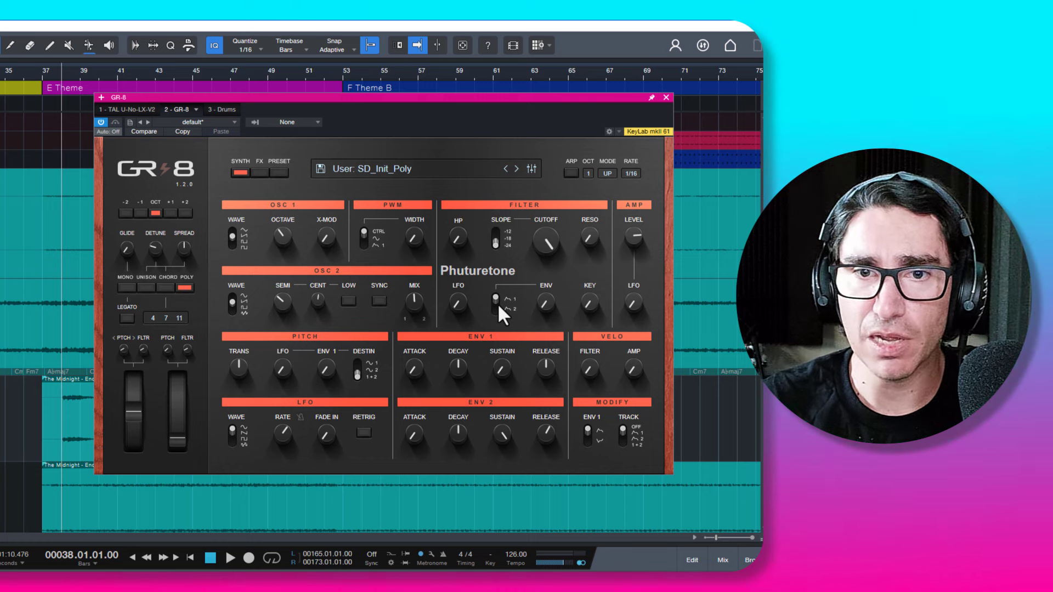
{"action": "left_click_drag", "start_coordinate": [551, 256], "coordinate": [543, 320]}
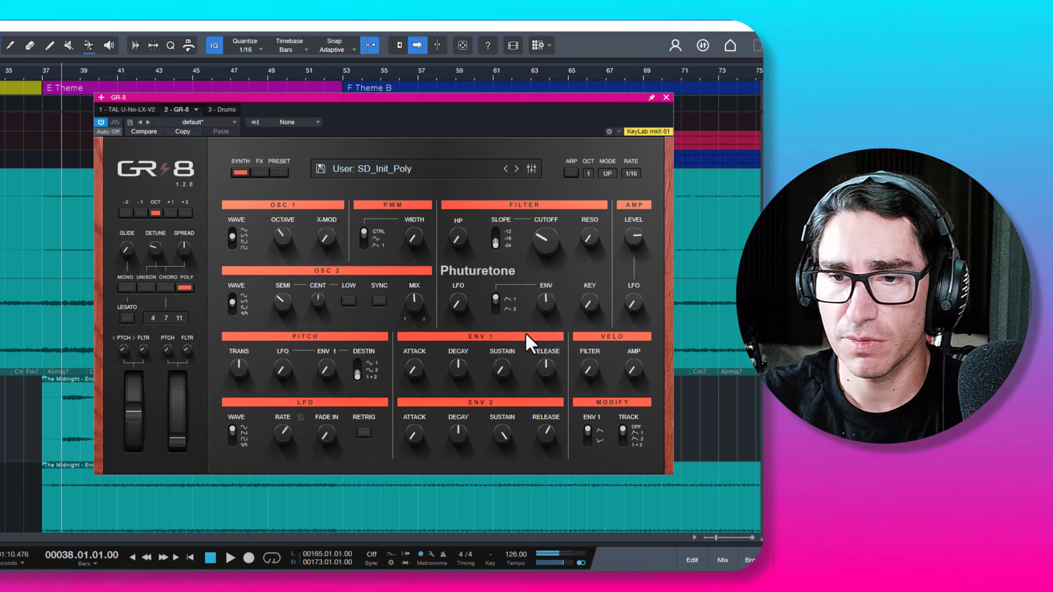
{"action": "left_click_drag", "start_coordinate": [545, 363], "coordinate": [548, 344]}
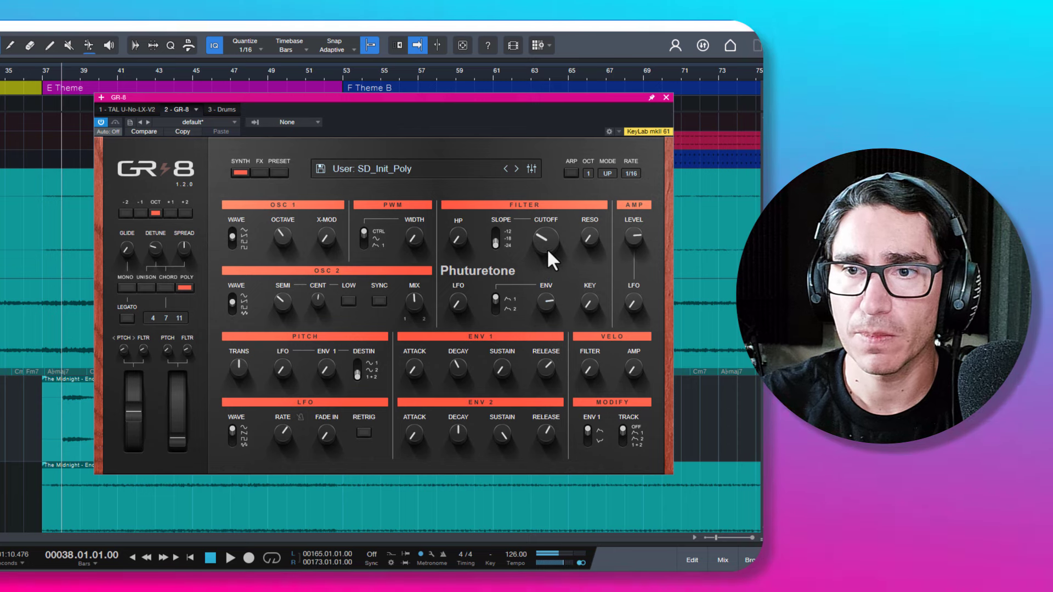
- Raise the filter cutoff to about 50, fine-tune the filter envelope amount, and lengthen the envelope 1 release further
{"action": "left_click_drag", "start_coordinate": [547, 248], "coordinate": [555, 225]}
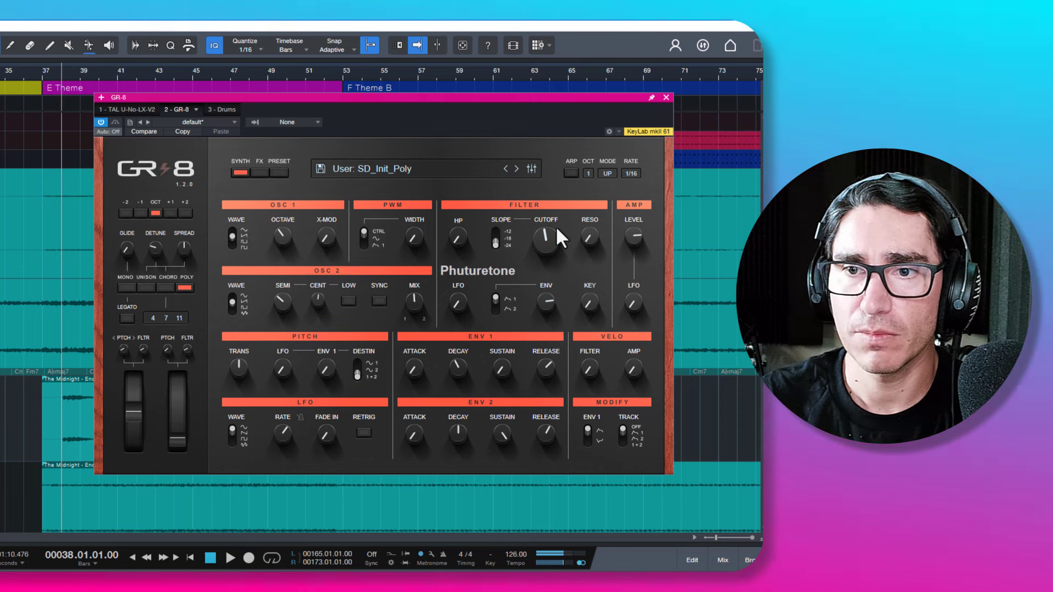
{"action": "left_click_drag", "start_coordinate": [550, 291], "coordinate": [546, 273]}
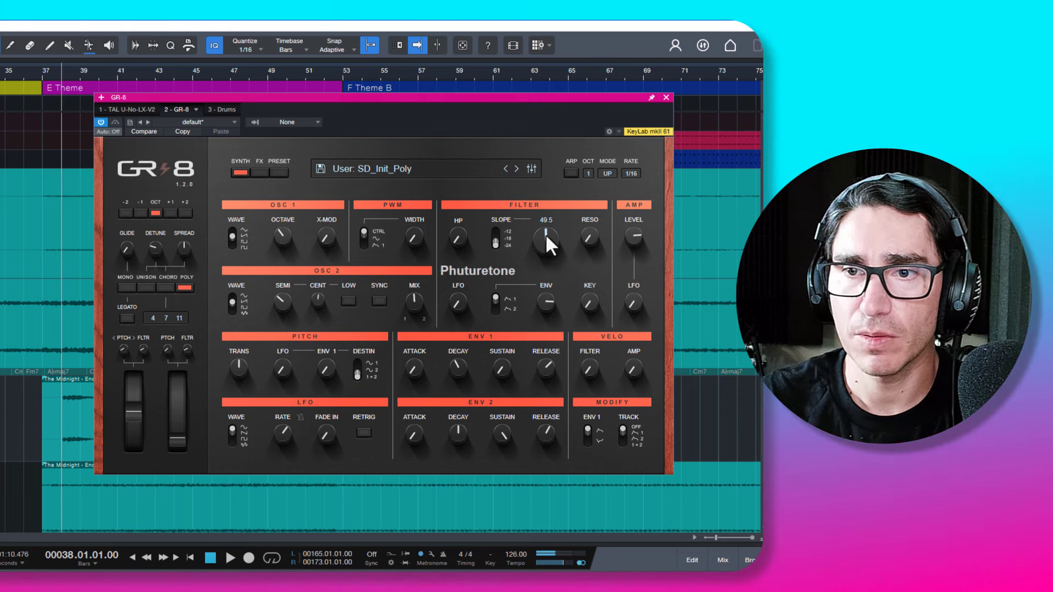
{"action": "left_click_drag", "start_coordinate": [545, 233], "coordinate": [547, 234]}
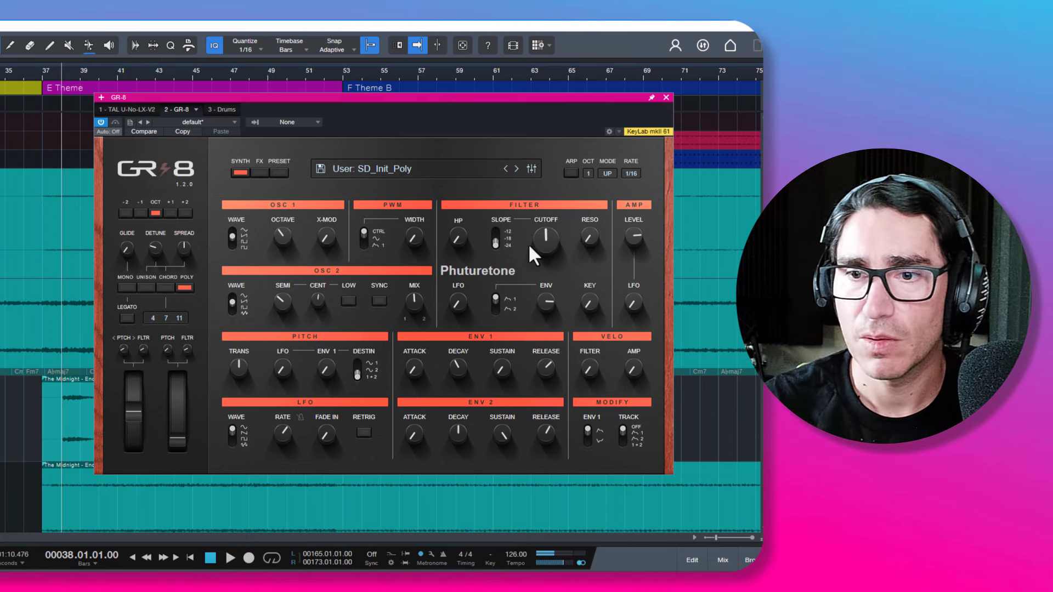
{"action": "left_click_drag", "start_coordinate": [547, 366], "coordinate": [546, 351]}
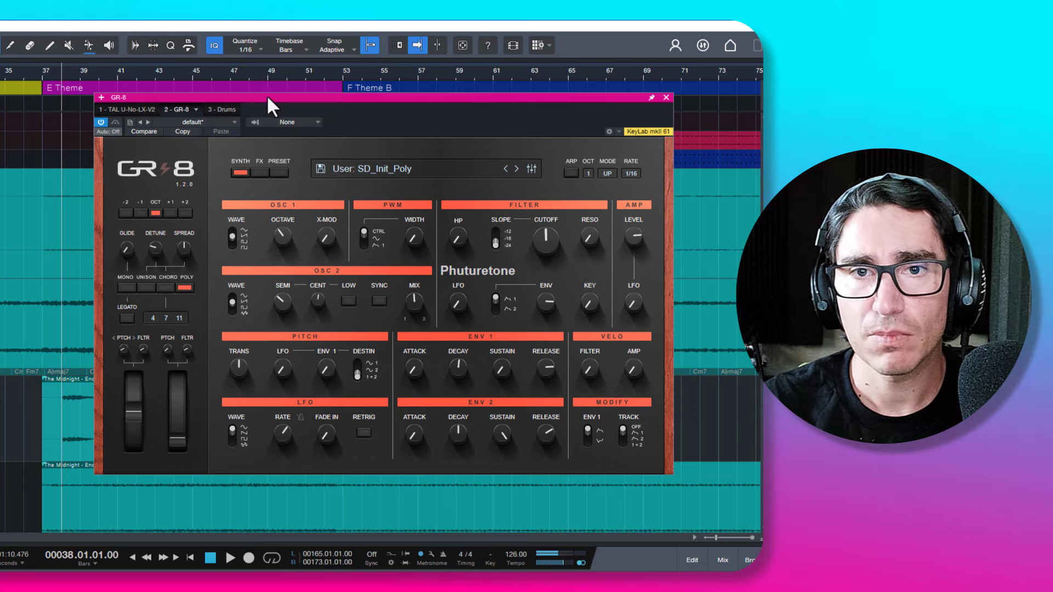
- Inspect the synth's effects page, return to the synth controls, and play the theme synth stem from bar 38 for comparison
{"action": "left_click_drag", "start_coordinate": [264, 99], "coordinate": [246, 109]}
{"action": "left_click", "coordinate": [241, 178]}
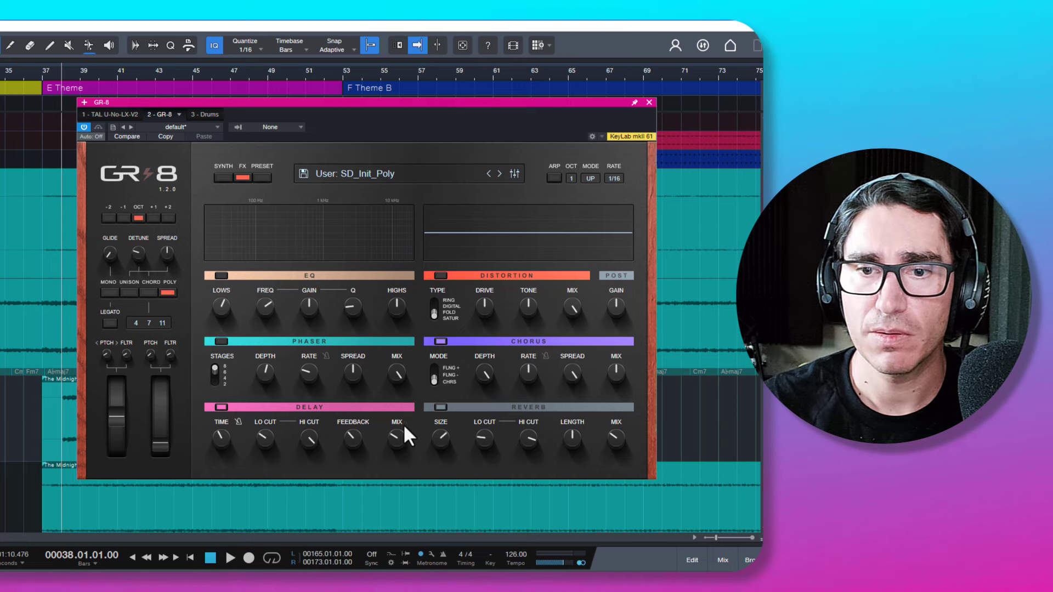
{"action": "left_click", "coordinate": [224, 179]}
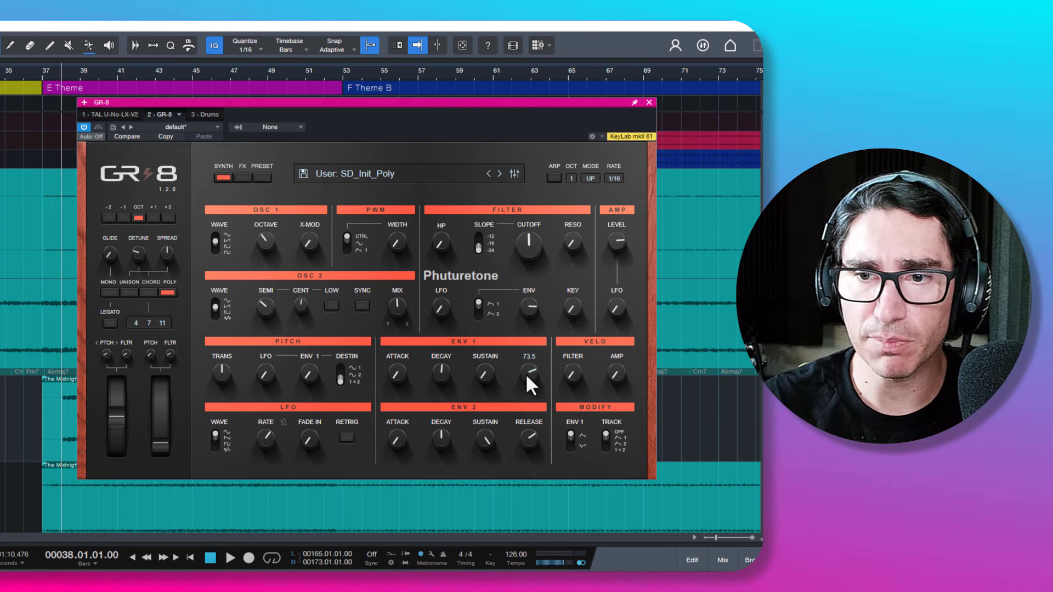
{"action": "key", "text": "space"}
{"action": "left_click_drag", "start_coordinate": [412, 104], "coordinate": [433, 101]}
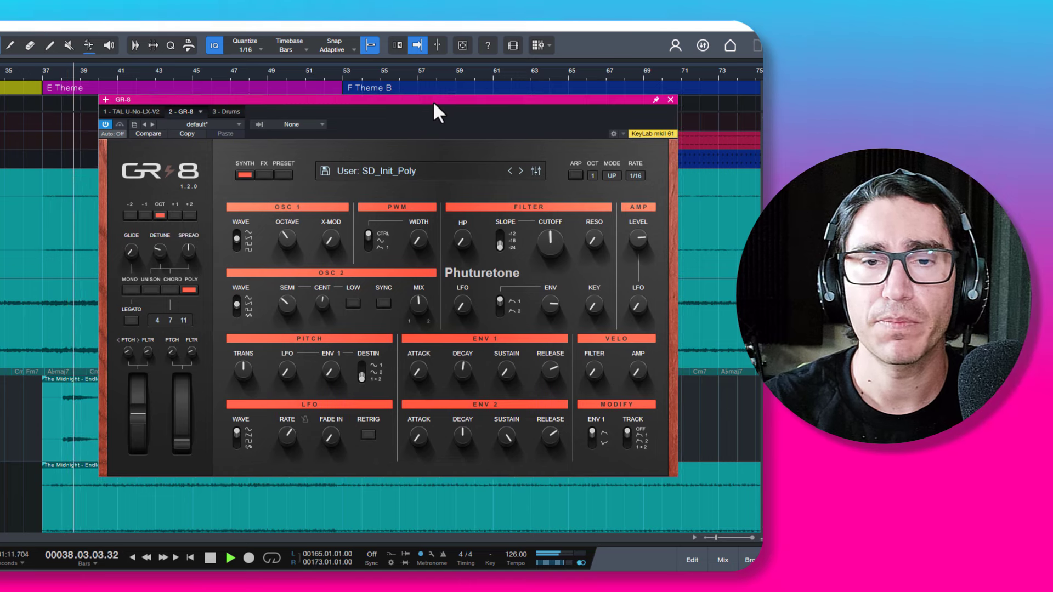
{"action": "key", "text": "space"}
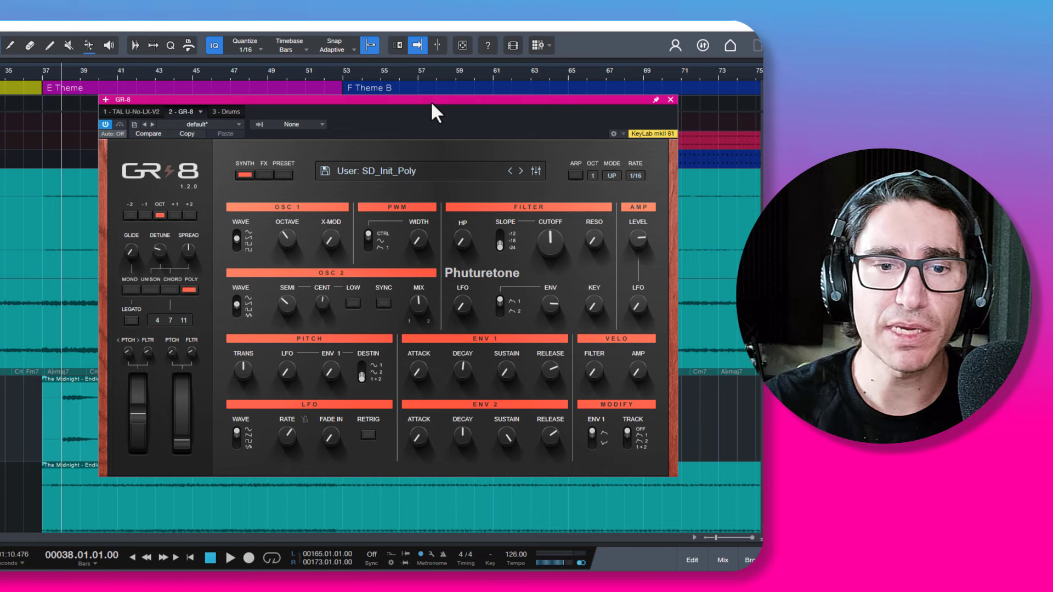
{"action": "key", "text": "space"}
{"action": "key", "text": "space"}
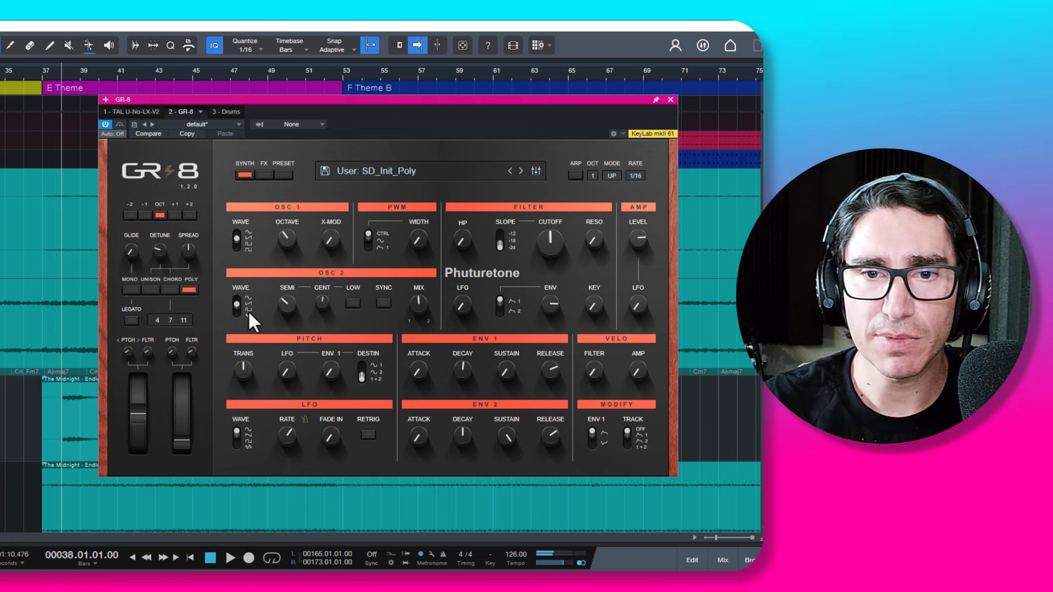
- Try the Pulse wave on oscillator 2 and a different wave on oscillator 1, comparing with the stem from bar 38
{"action": "left_click_drag", "start_coordinate": [235, 302], "coordinate": [237, 319]}
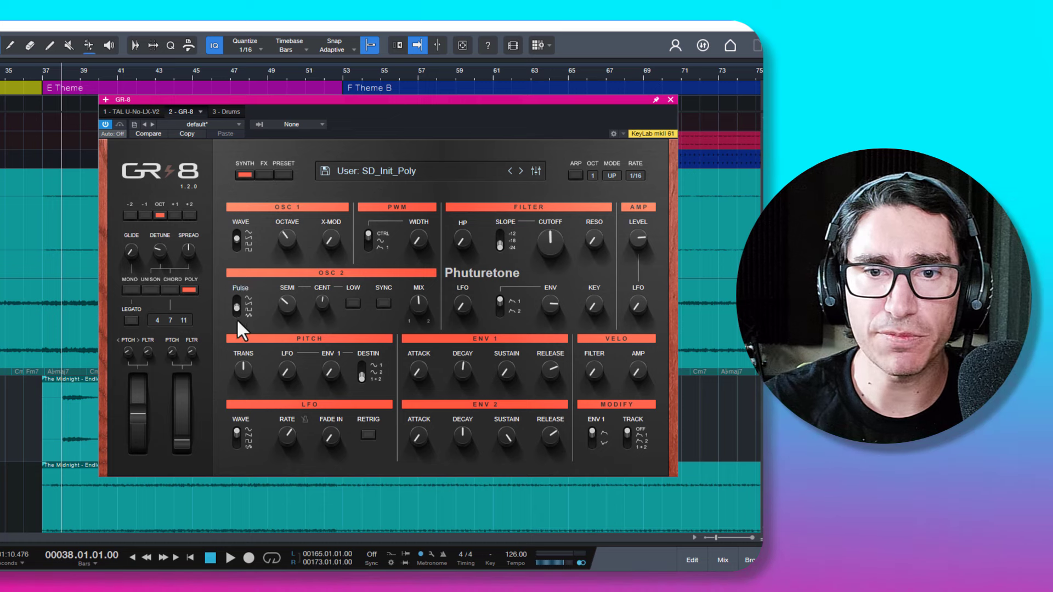
{"action": "left_click_drag", "start_coordinate": [236, 237], "coordinate": [236, 244]}
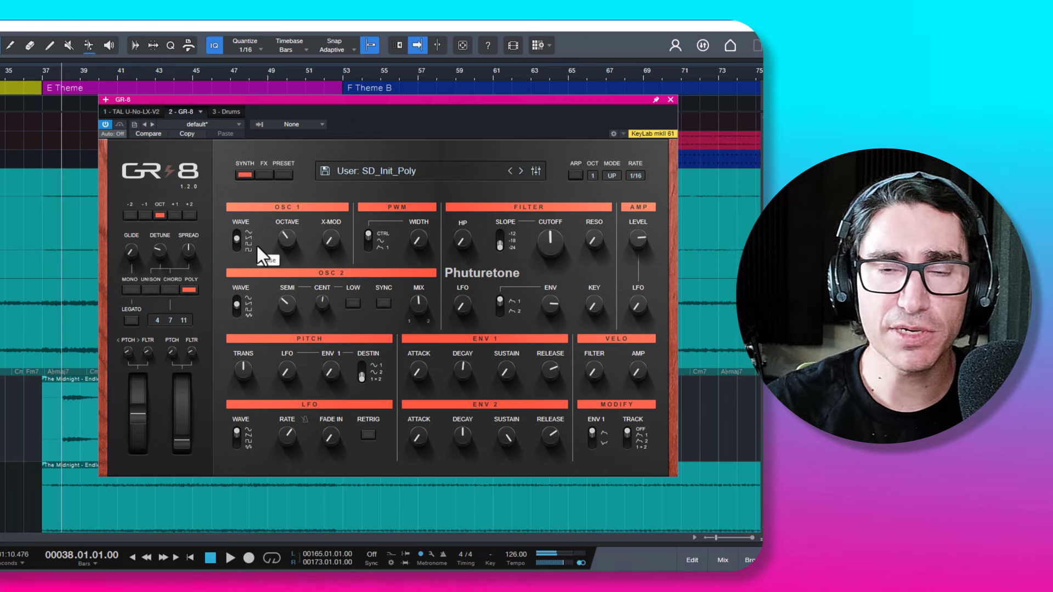
{"action": "key", "text": "space"}
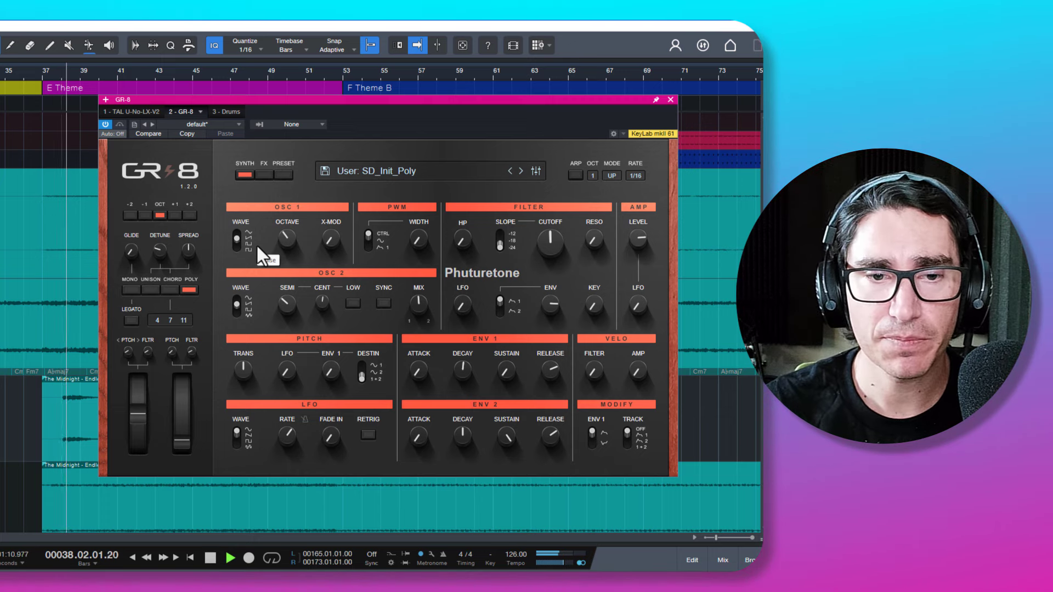
{"action": "key", "text": "space"}
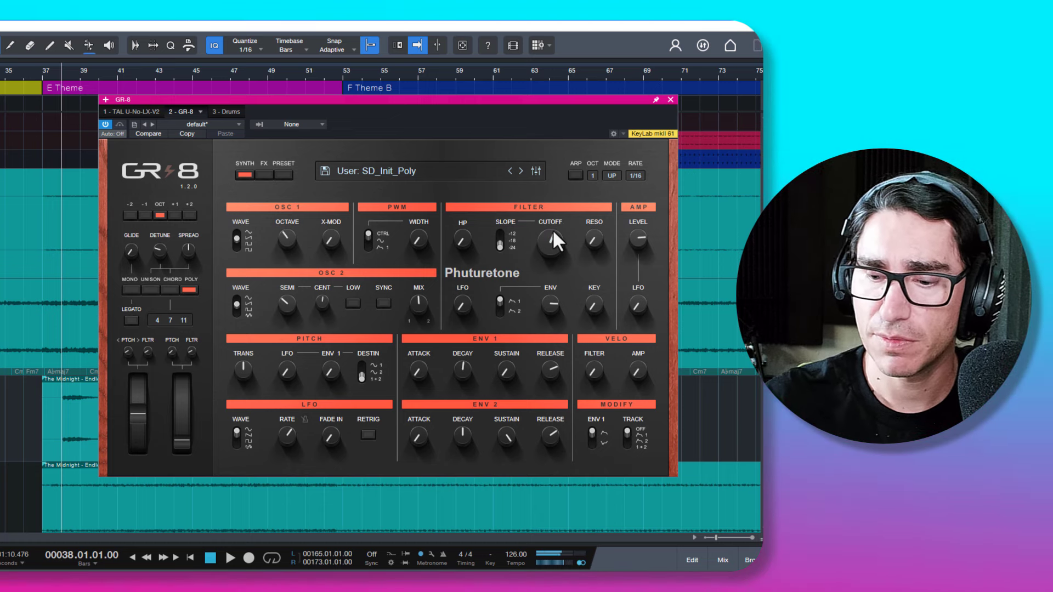
- Raise the filter cutoff slightly, set the envelope 2 decay to about 47.5, shorten the envelope 1 decay, and lengthen both releases
{"action": "mouse_move", "coordinate": [459, 434]}
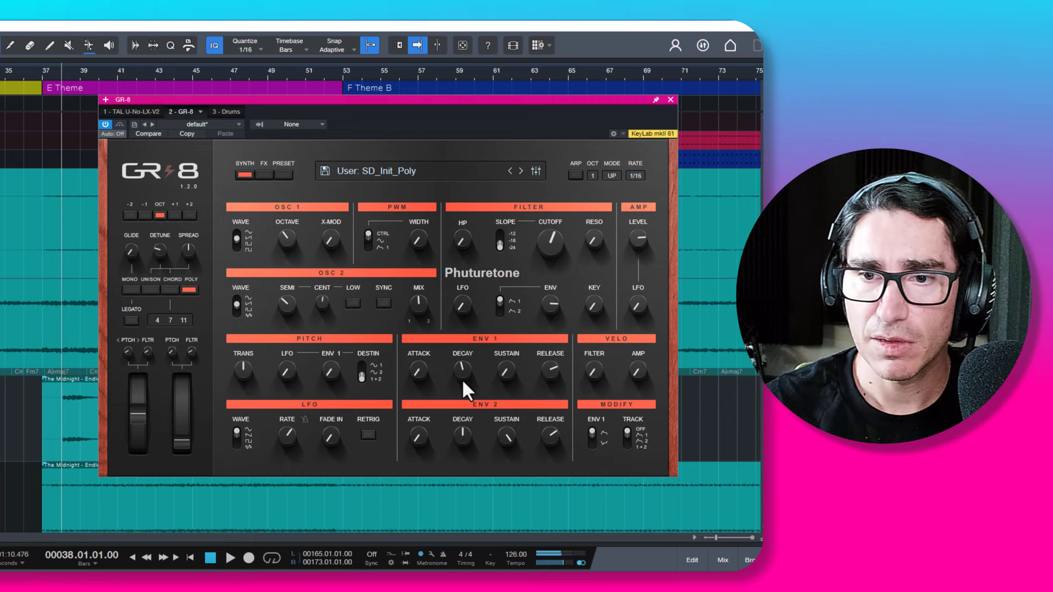
{"action": "left_click_drag", "start_coordinate": [463, 433], "coordinate": [462, 437]}
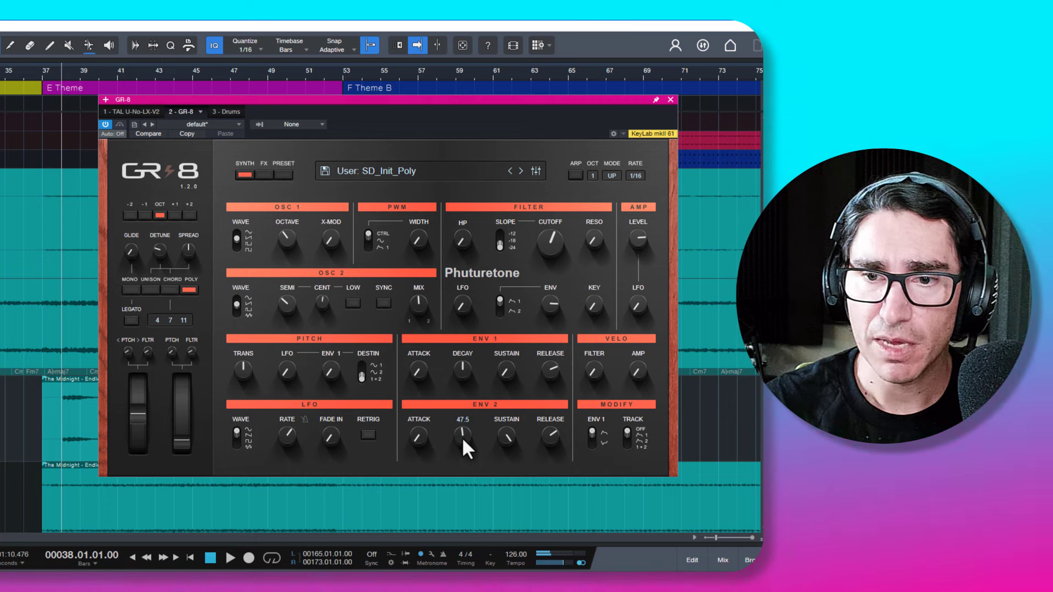
{"action": "left_click_drag", "start_coordinate": [462, 373], "coordinate": [462, 377]}
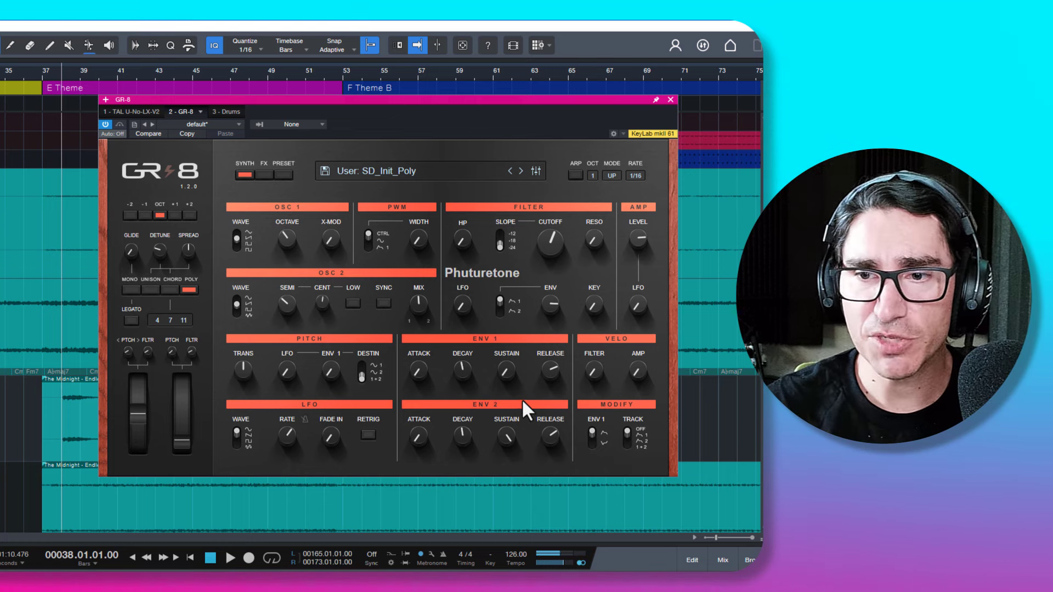
{"action": "left_click_drag", "start_coordinate": [549, 375], "coordinate": [548, 366]}
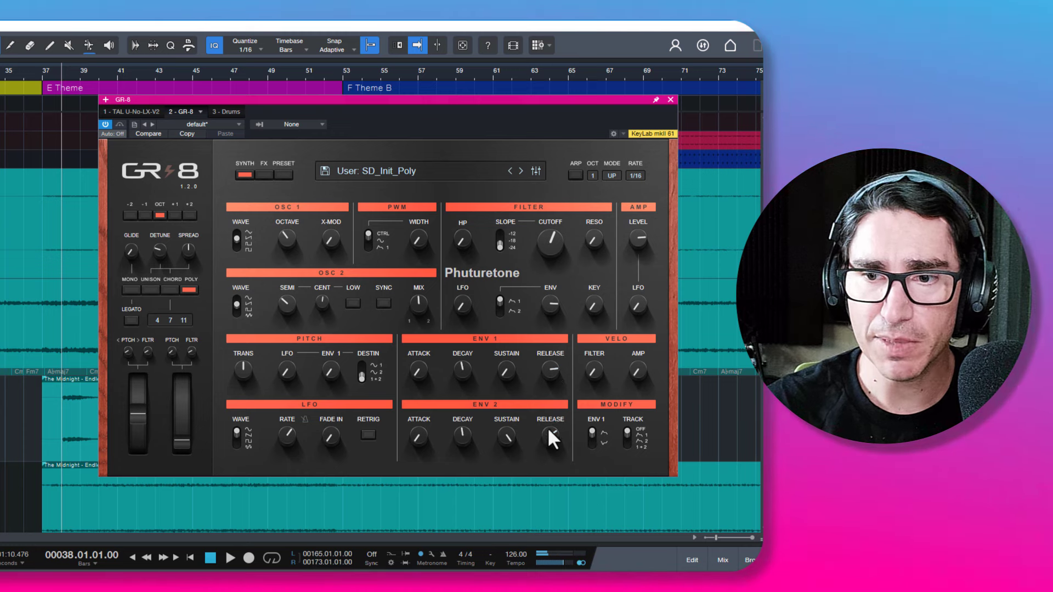
{"action": "mouse_move", "coordinate": [548, 432]}
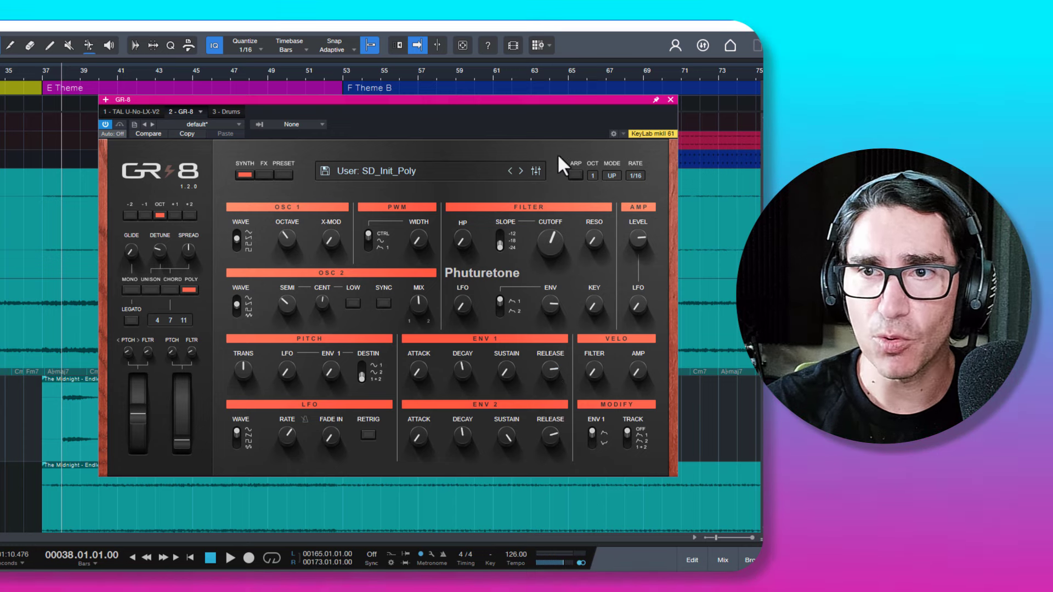
- Raise the filter's high-pass control, comparing the sound with the theme synth stem from bar 38
{"action": "left_click_drag", "start_coordinate": [531, 102], "coordinate": [518, 106]}
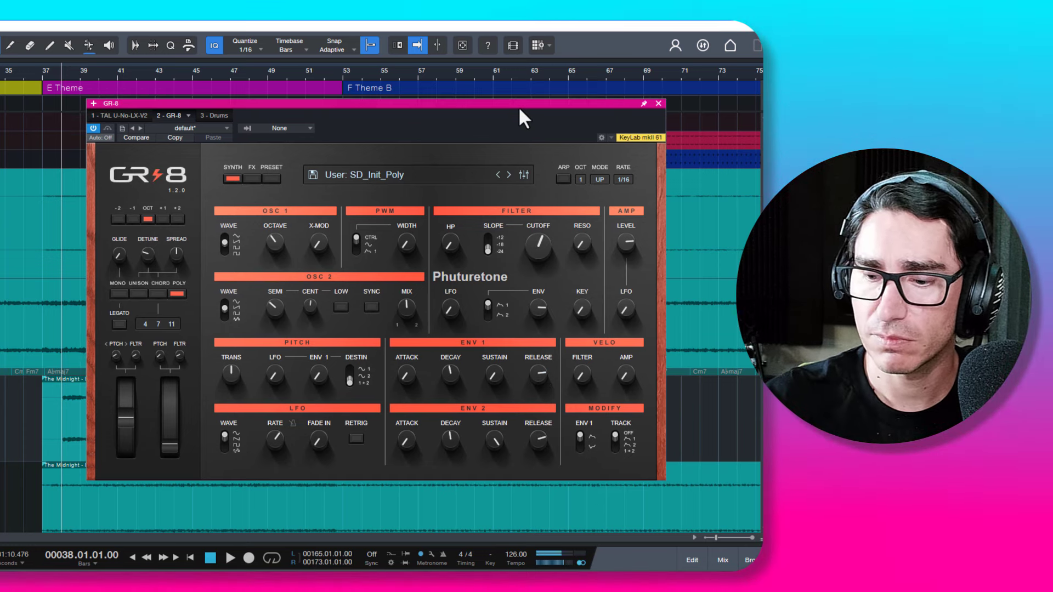
{"action": "key", "text": "space"}
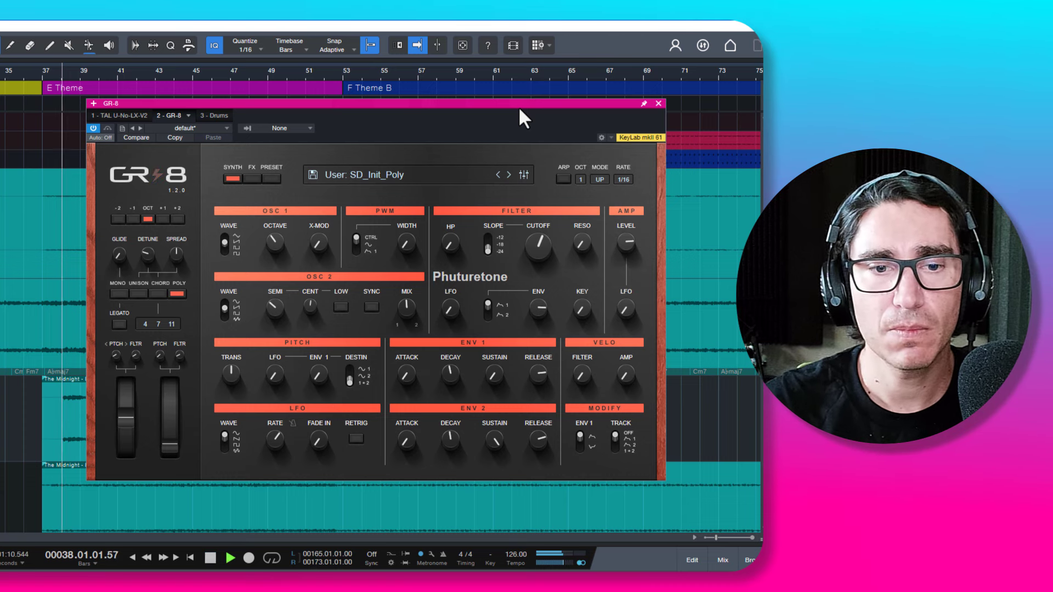
{"action": "key", "text": "space"}
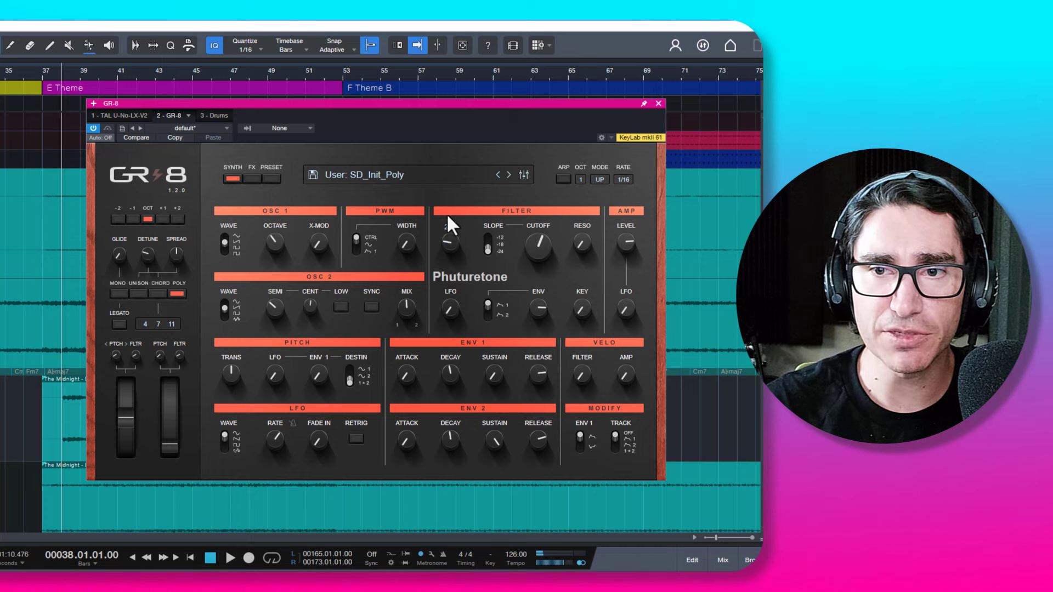
{"action": "left_click_drag", "start_coordinate": [445, 197], "coordinate": [444, 186]}
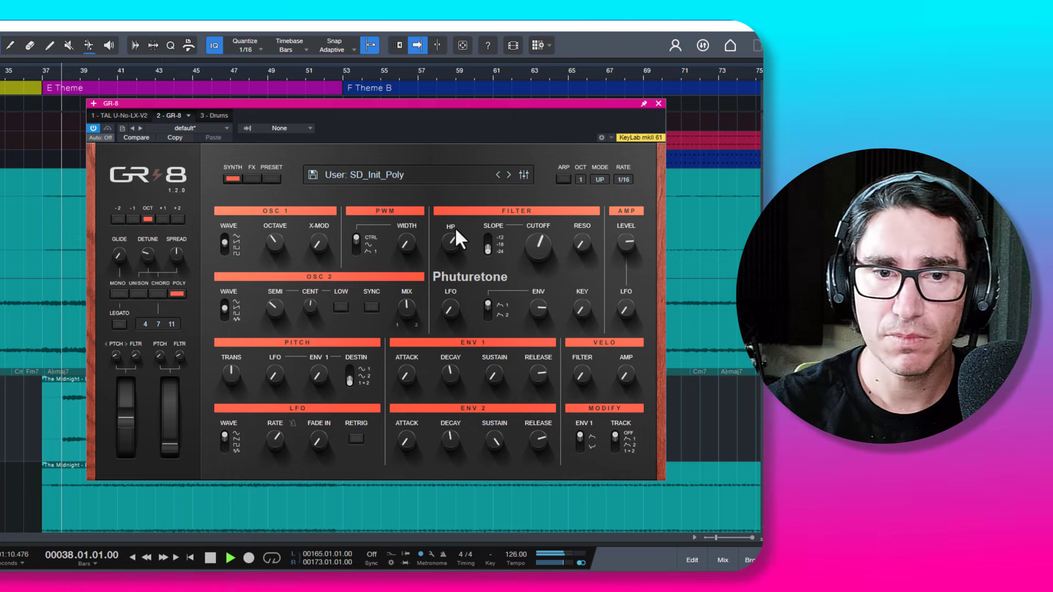
{"action": "key", "text": "space"}
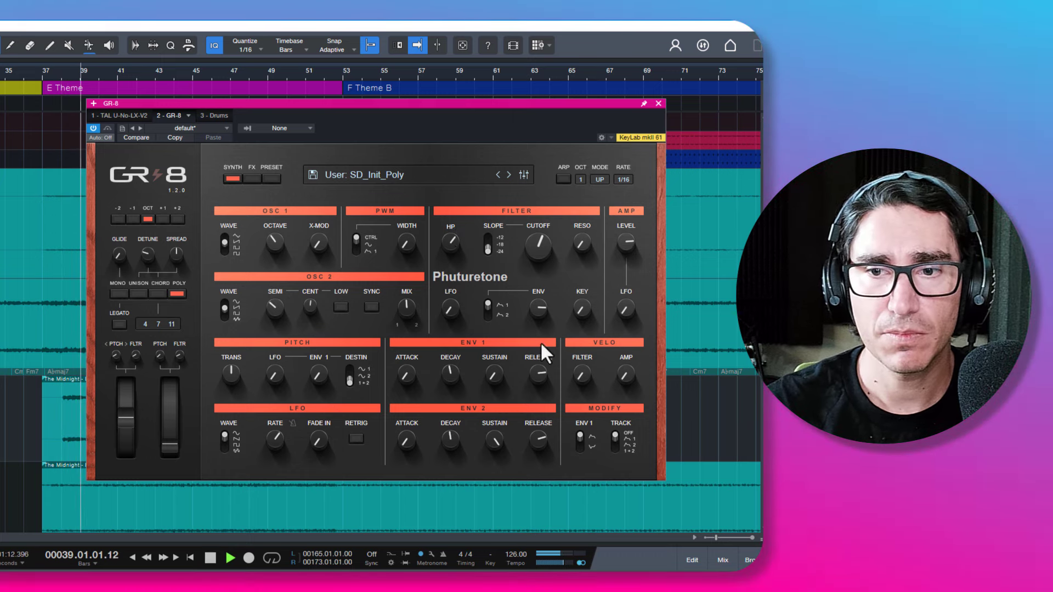
{"action": "key", "text": "space"}
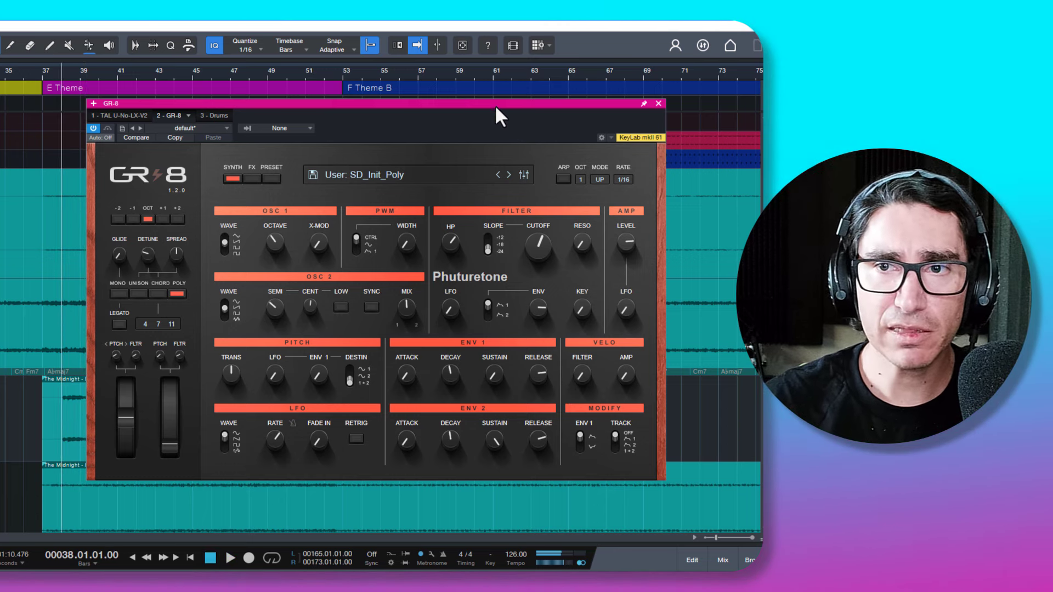
- Close the GR-8 window, switch to the Dreamy Synth stem, and play it from bar 61
{"action": "left_click_drag", "start_coordinate": [496, 107], "coordinate": [465, 111]}
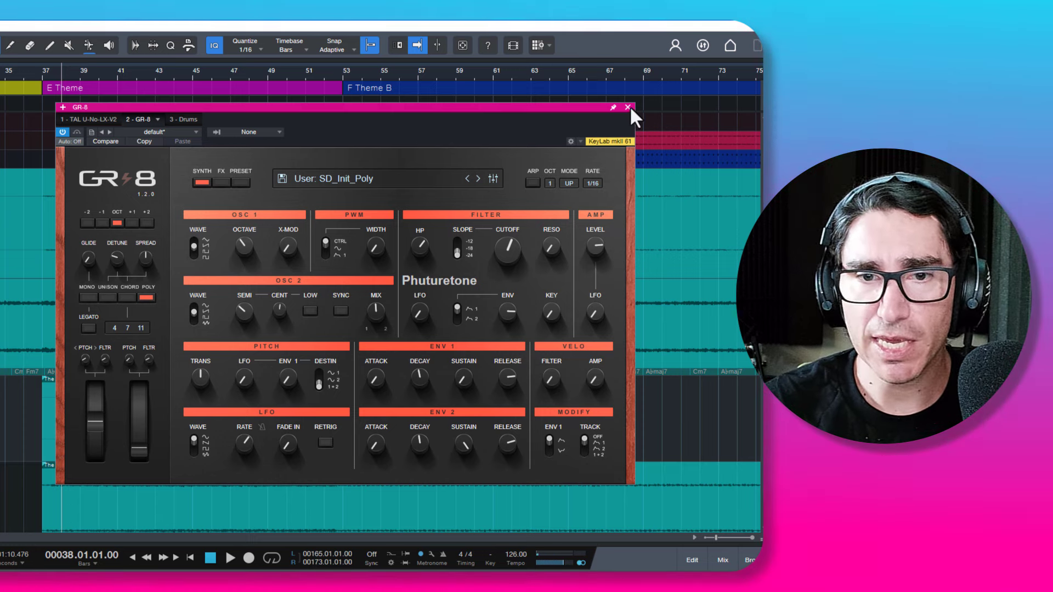
{"action": "left_click", "coordinate": [628, 107]}
{"action": "scroll", "coordinate": [6, 400], "scroll_direction": "down", "scroll_amount": 3}
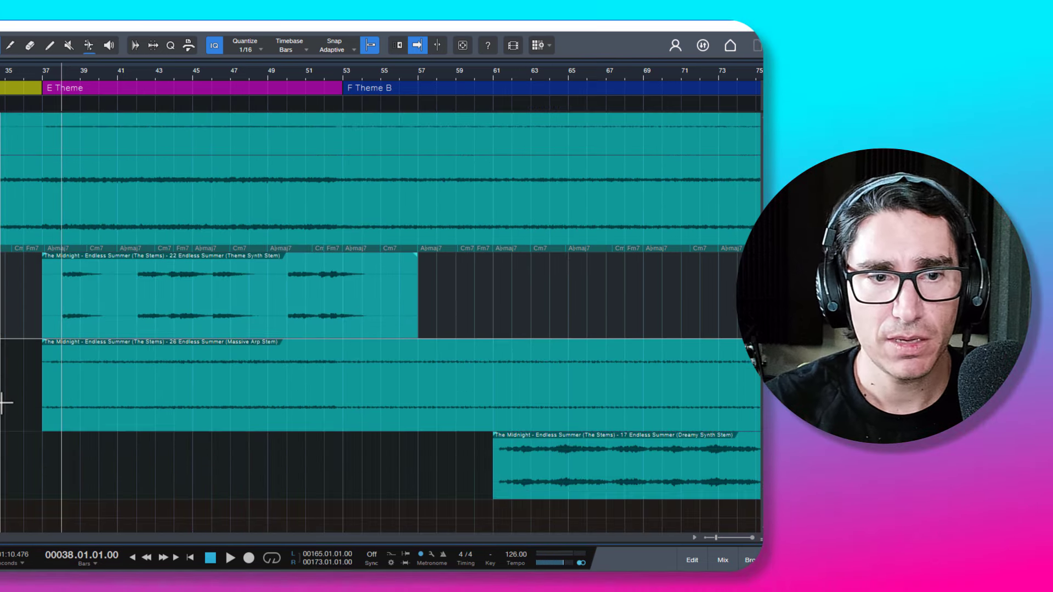
{"action": "left_click", "coordinate": [1, 461]}
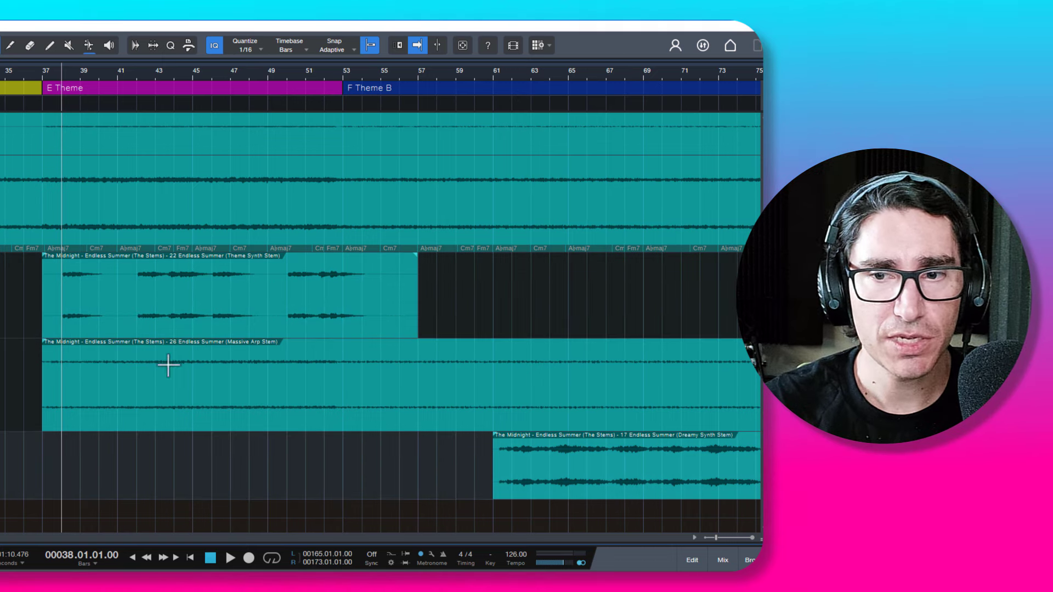
{"action": "left_click", "coordinate": [491, 80]}
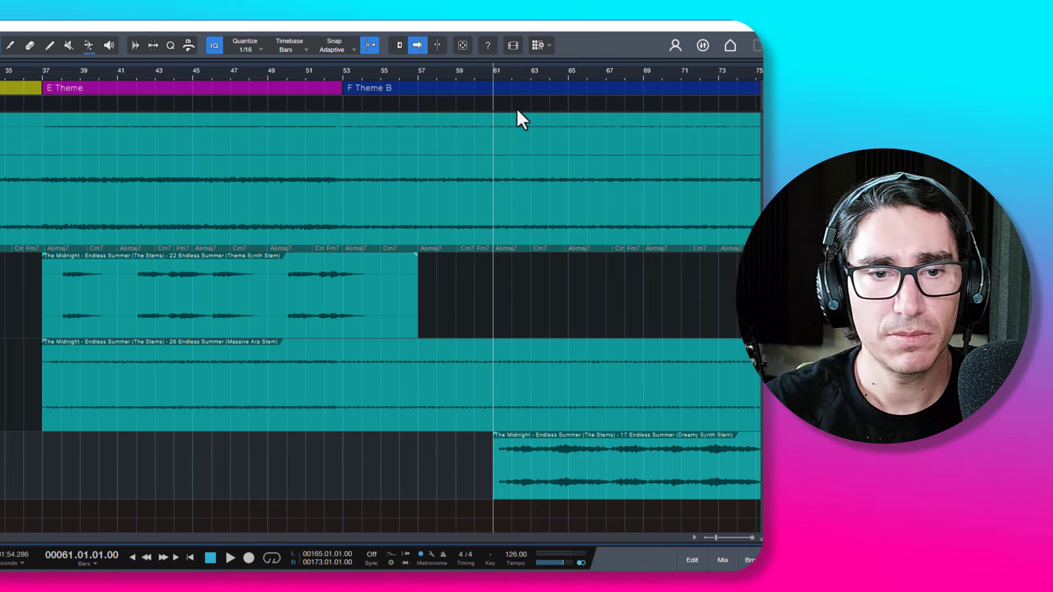
{"action": "key", "text": "space"}
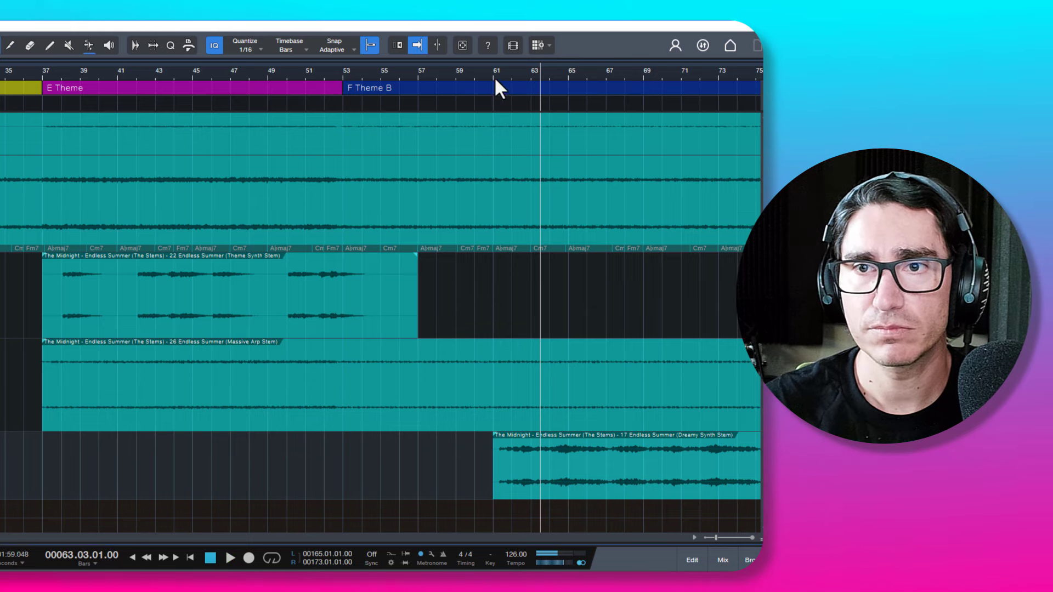
{"action": "key", "text": "space"}
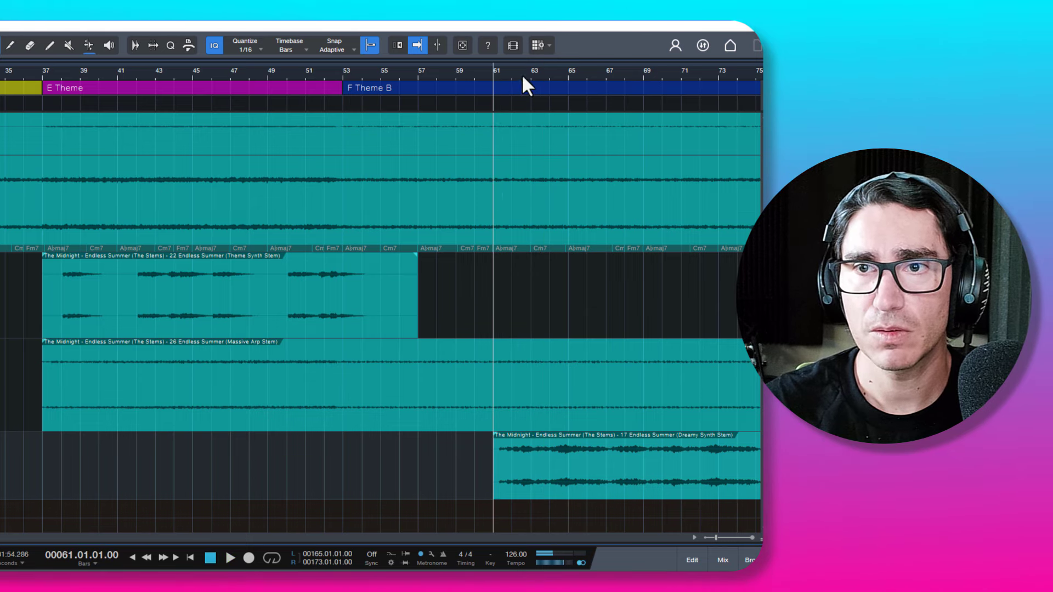
- Zoom in on the start of the Dreamy Synth stem and play it repeatedly from bar 61, beat 2
{"action": "left_click_drag", "start_coordinate": [512, 76], "coordinate": [349, 97]}
{"action": "key", "text": "space"}
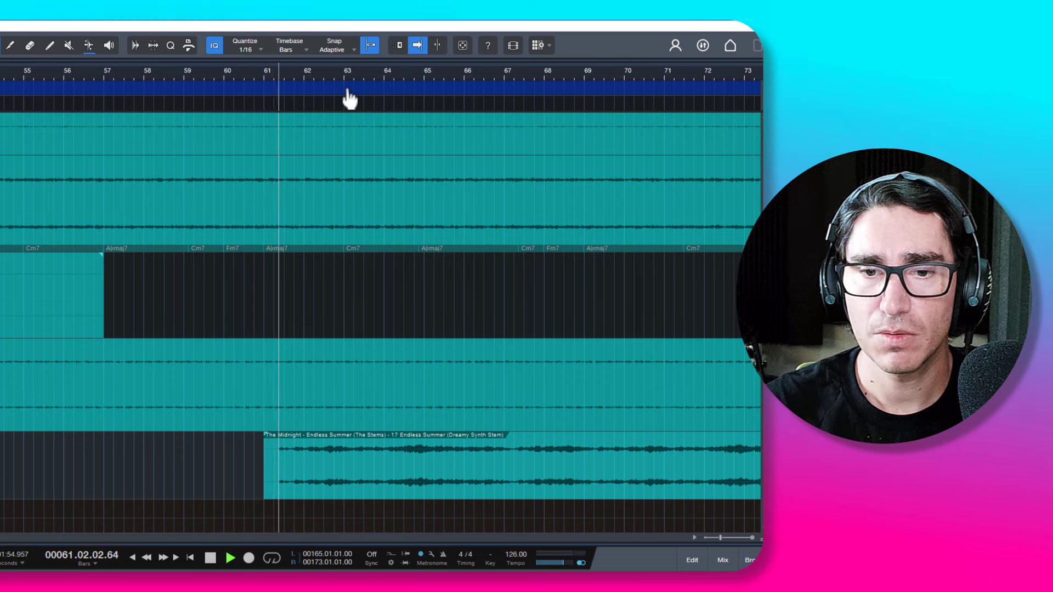
{"action": "key", "text": "space"}
{"action": "key", "text": "space"}
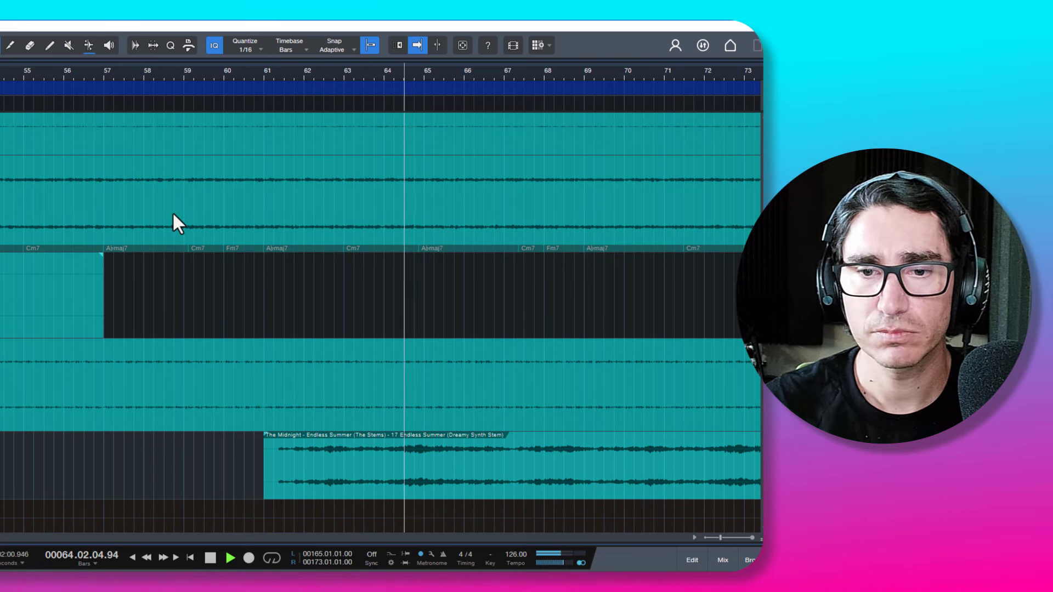
{"action": "key", "text": "space"}
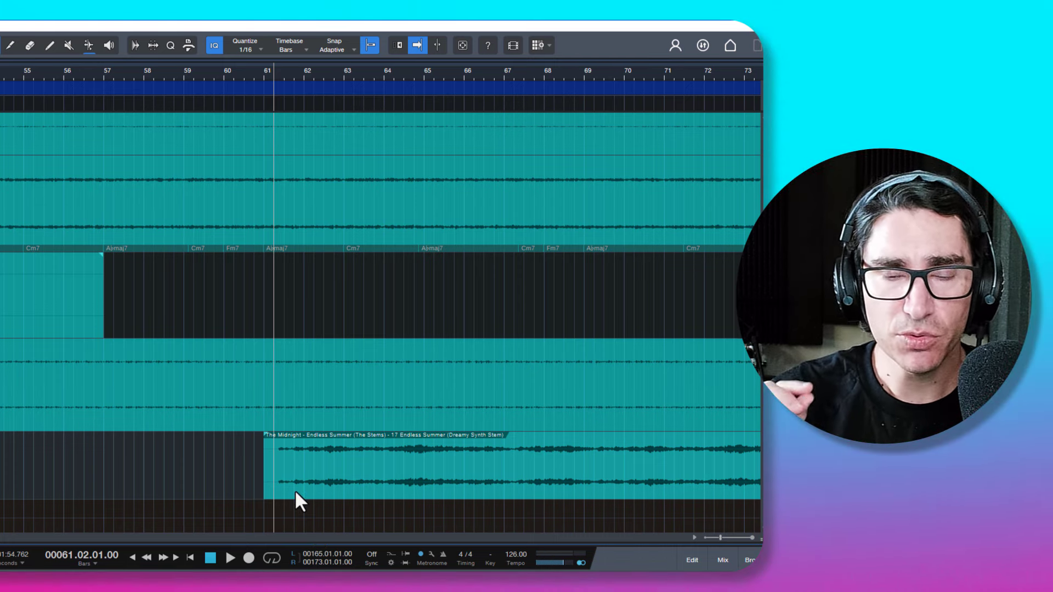
{"action": "key", "text": "space"}
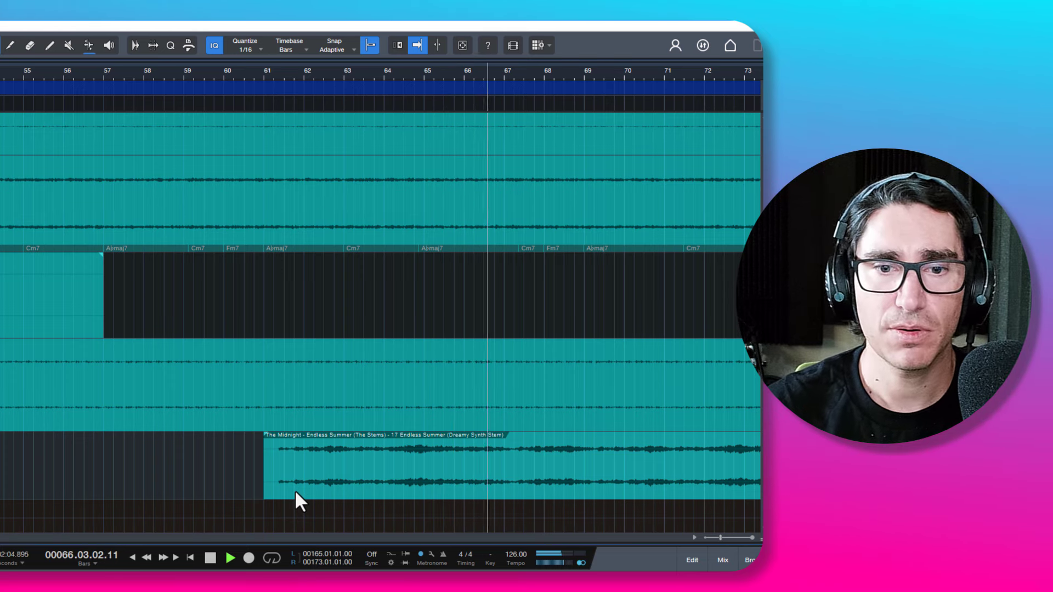
{"action": "key", "text": "space"}
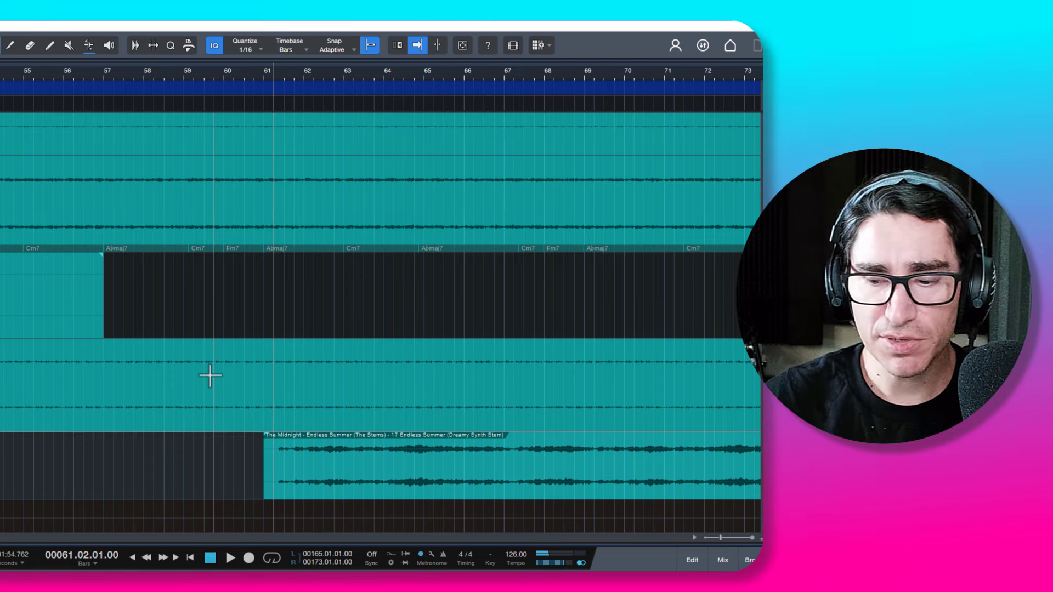
- Reopen the GR-8 synth, move its window clear of the Dreamy Synth stem, and start playback from bar 61, beat 2
{"action": "scroll", "coordinate": [212, 371], "scroll_direction": "up", "scroll_amount": 1}
{"action": "scroll", "coordinate": [381, 318], "scroll_direction": "up", "scroll_amount": 4}
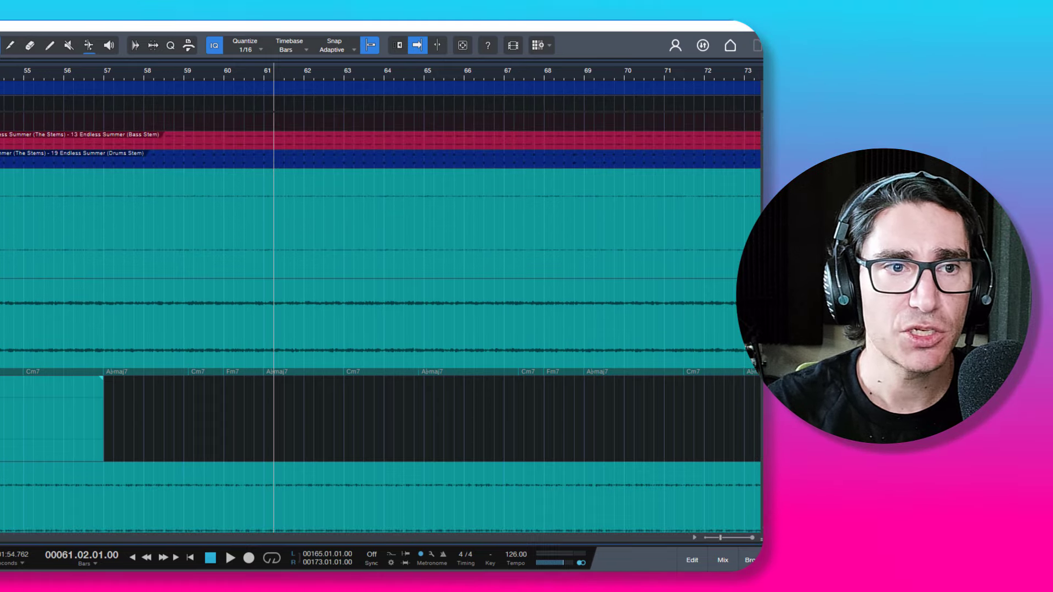
{"action": "key", "text": "shift+F11"}
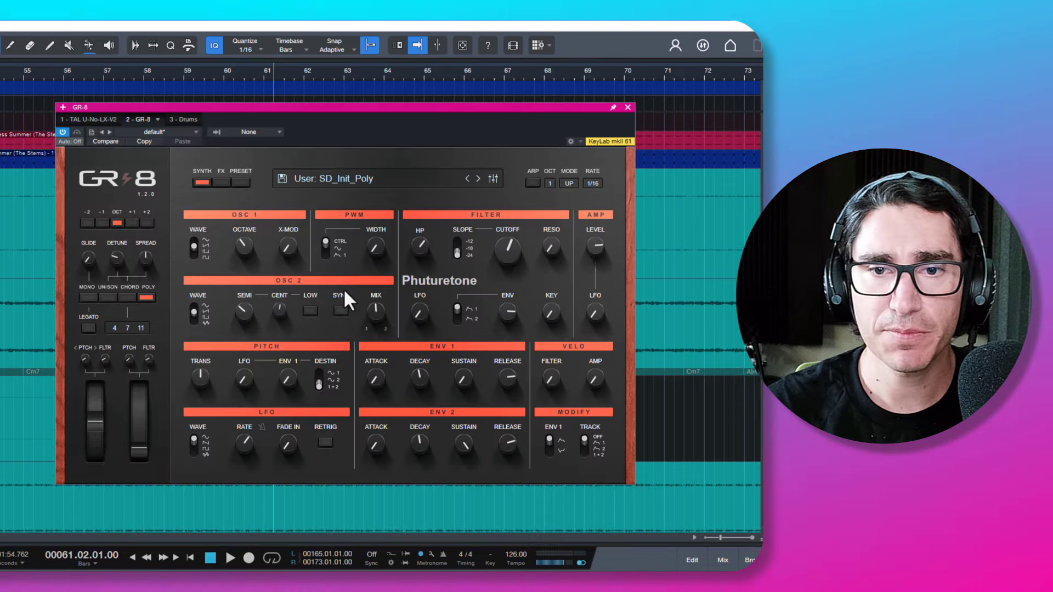
{"action": "scroll", "coordinate": [8, 341], "scroll_direction": "down", "scroll_amount": 6}
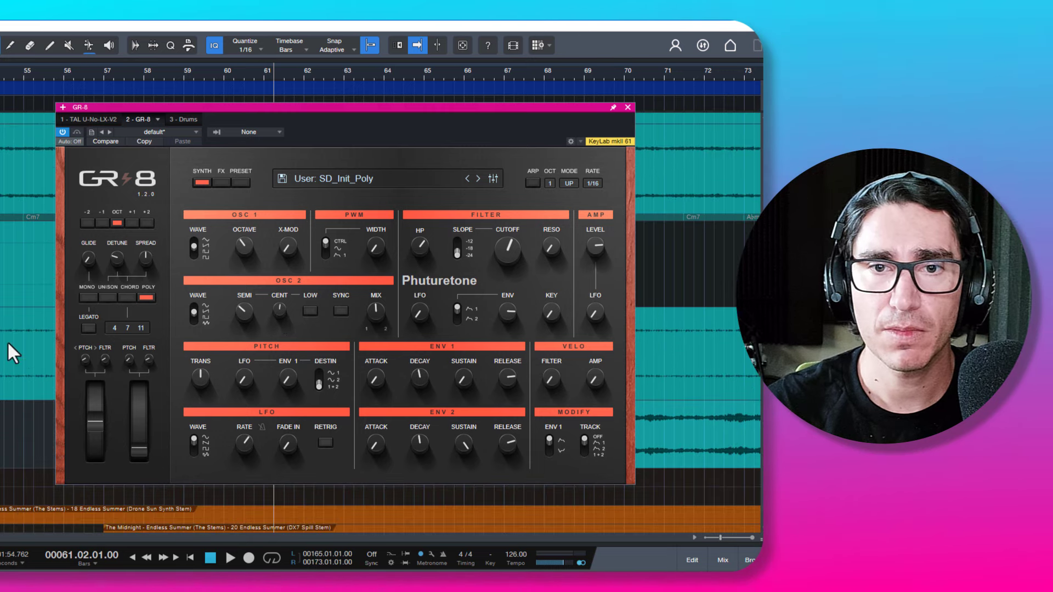
{"action": "key", "text": "space"}
{"action": "left_click_drag", "start_coordinate": [363, 107], "coordinate": [194, 93]}
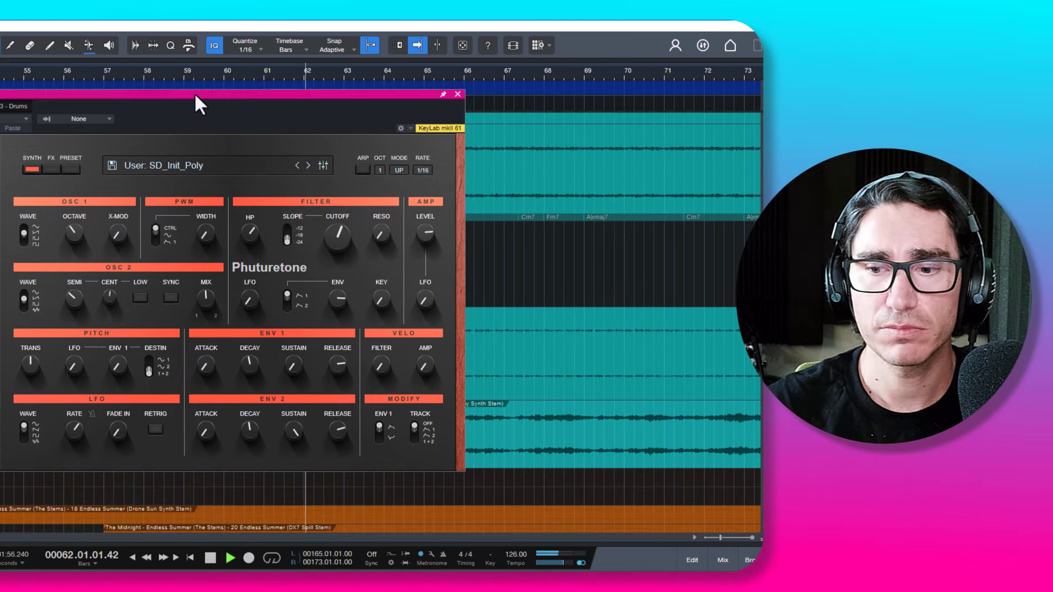
- Stop playback, switch on the delay effect in the GR-8's FX section, and return to the synth controls
{"action": "key", "text": "space"}
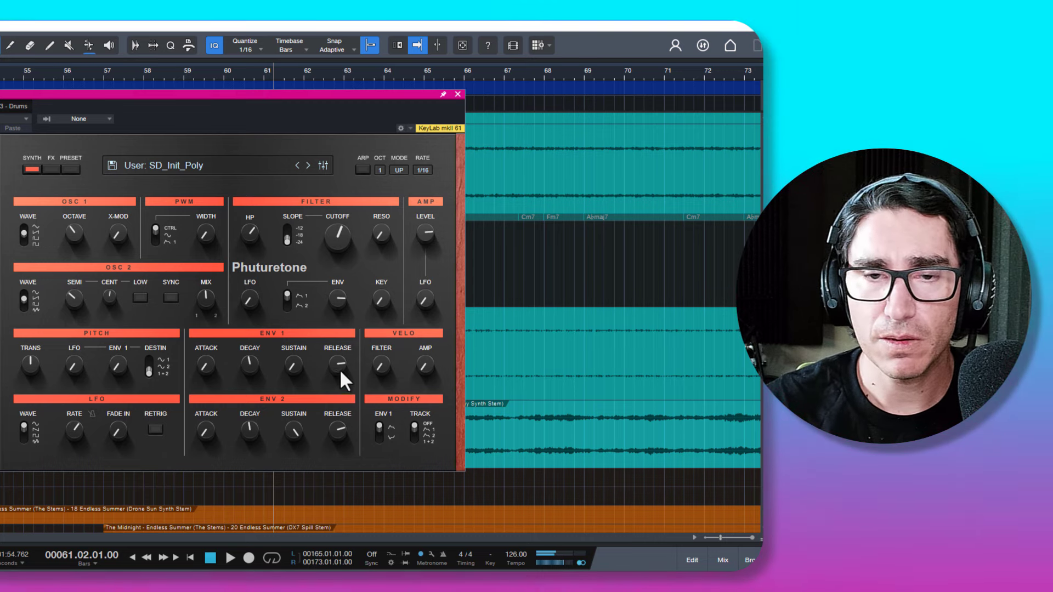
{"action": "left_click", "coordinate": [52, 169]}
{"action": "left_click", "coordinate": [32, 397]}
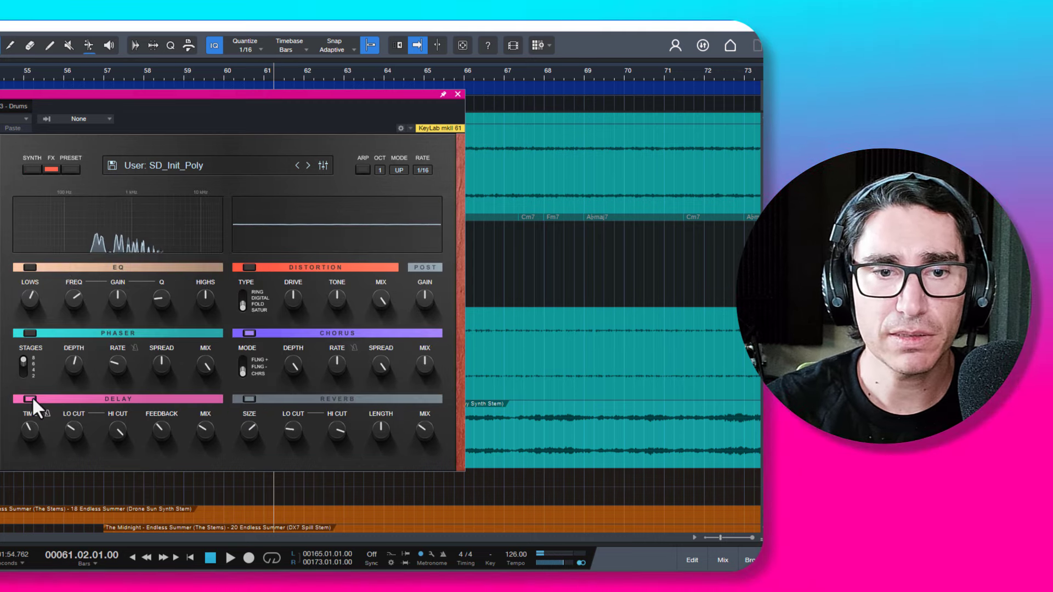
{"action": "left_click", "coordinate": [33, 169]}
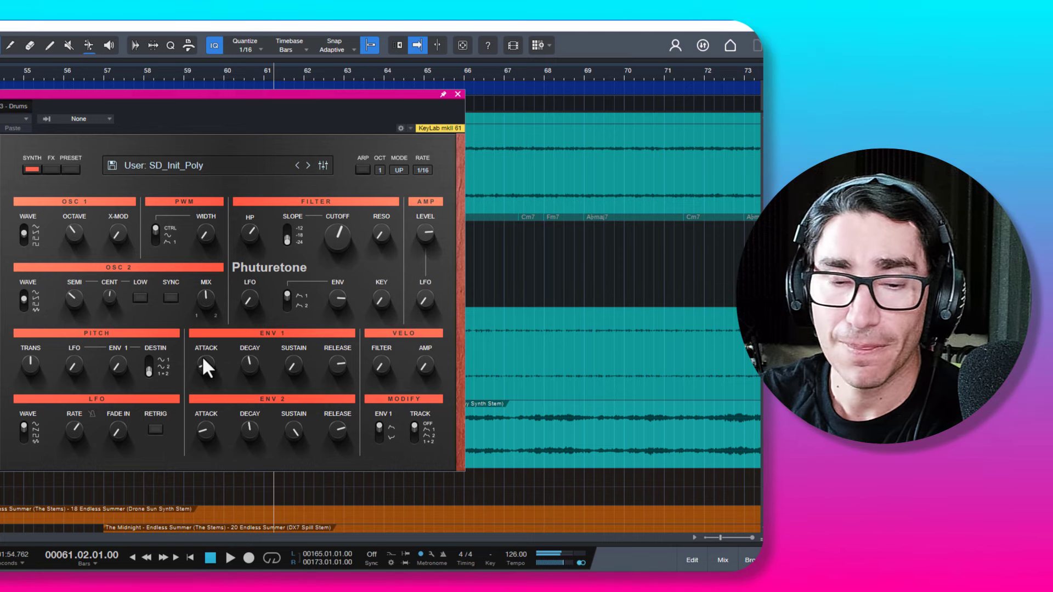
- Lengthen Envelope 1's attack and adjust its release in the GR-8 patch
{"action": "left_click_drag", "start_coordinate": [207, 362], "coordinate": [206, 358]}
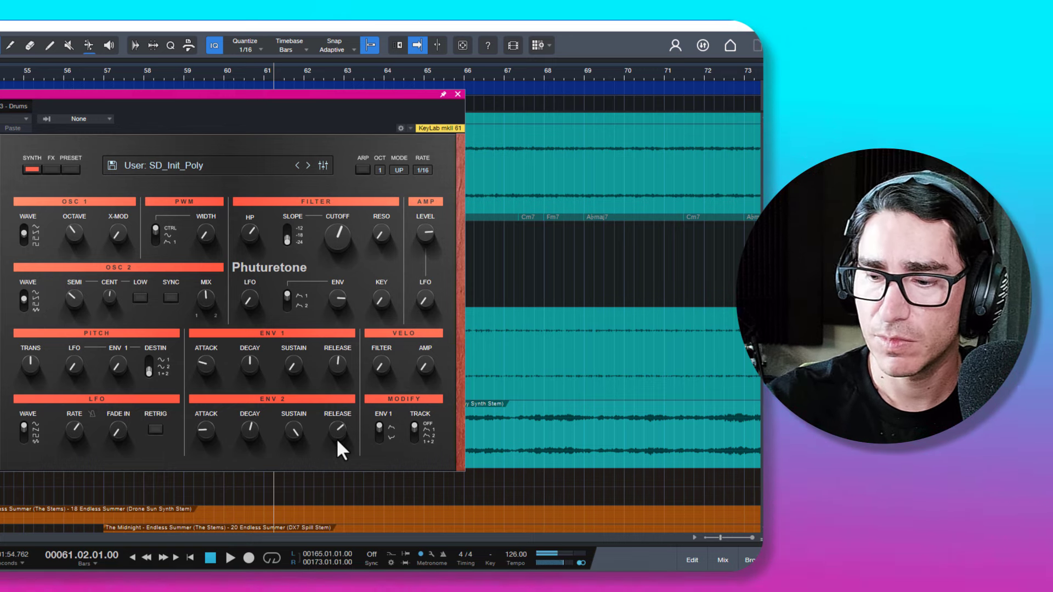
{"action": "mouse_move", "coordinate": [336, 365]}
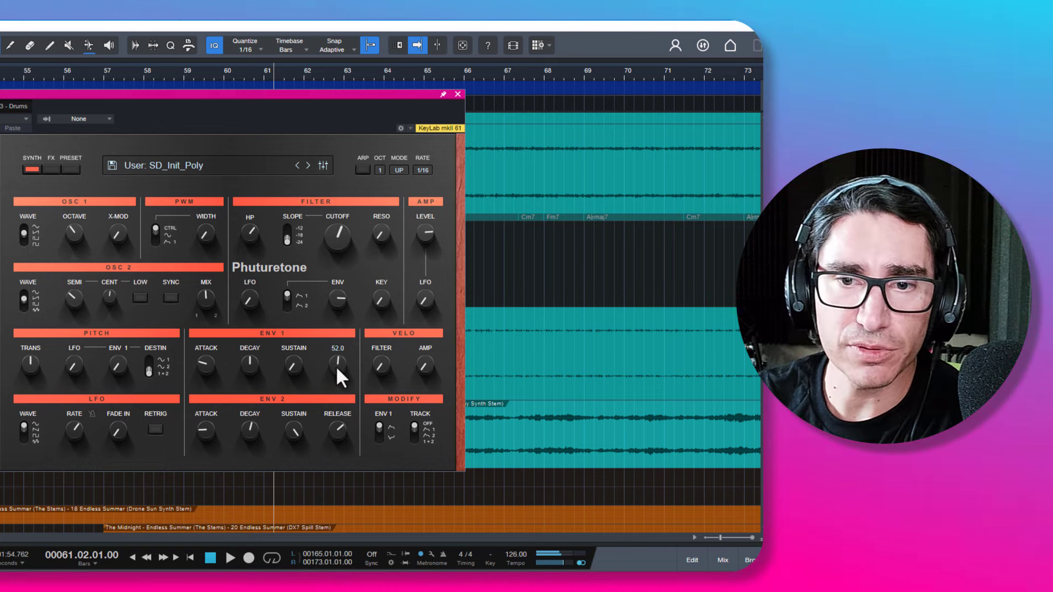
{"action": "left_click_drag", "start_coordinate": [335, 365], "coordinate": [340, 347]}
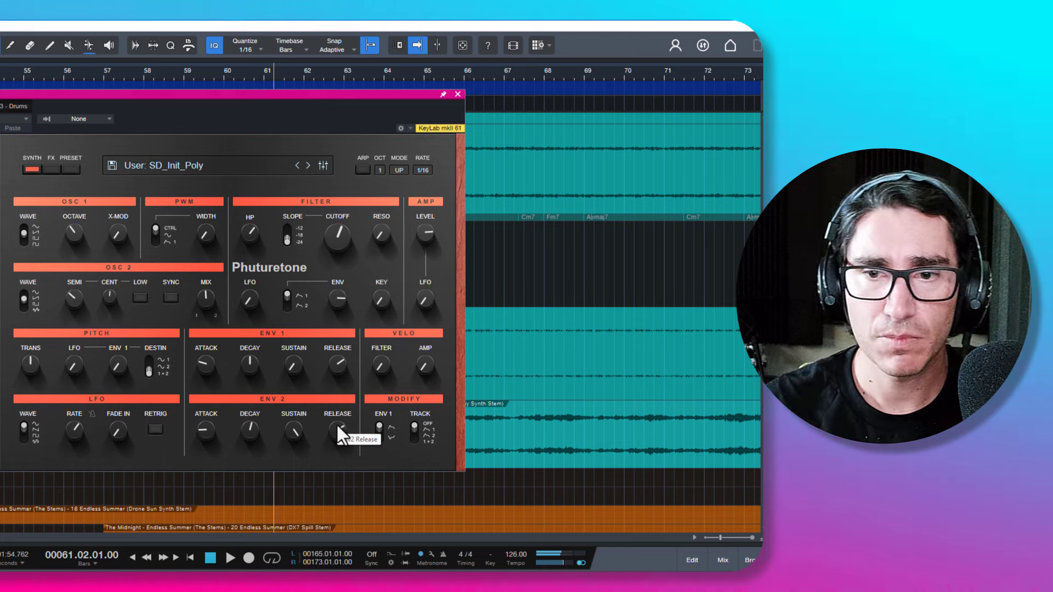
- Play the Dreamy Synth stem repeatedly from bar 61, beat 2, to compare it with the GR-8 patch
{"action": "key", "text": "space"}
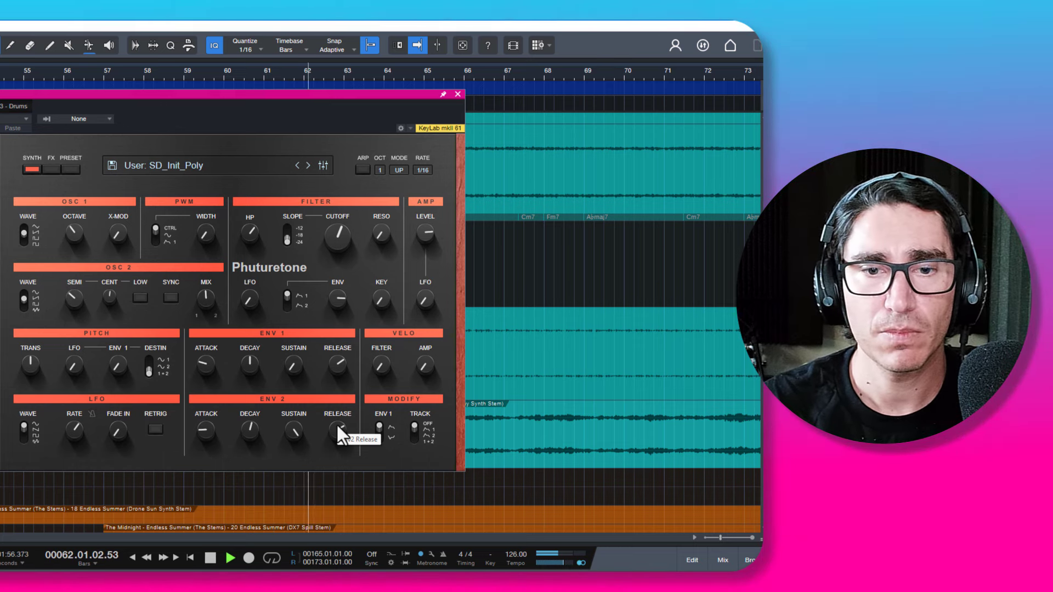
{"action": "key", "text": "space"}
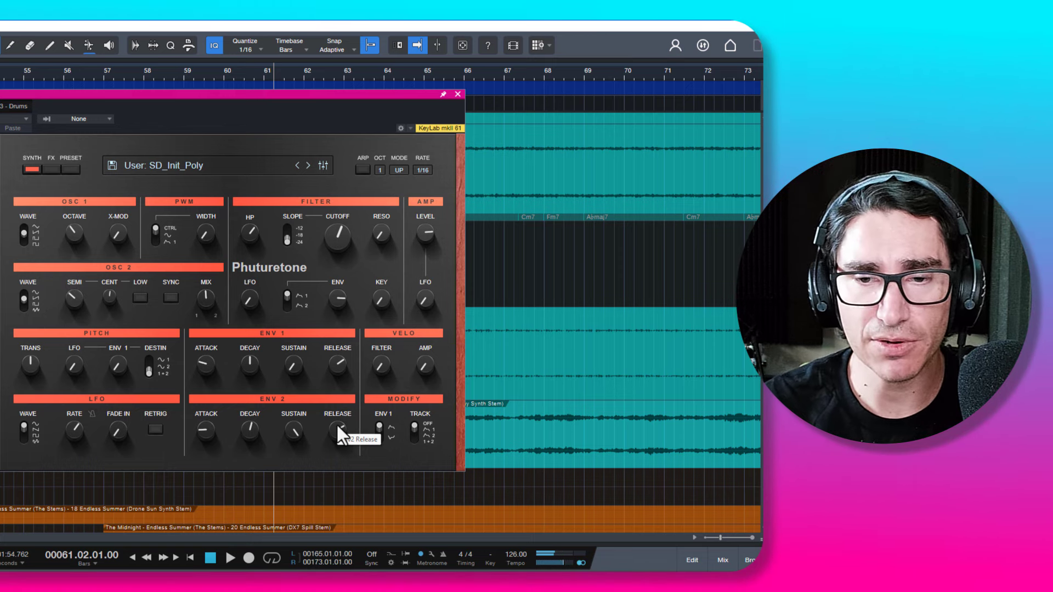
{"action": "key", "text": "space"}
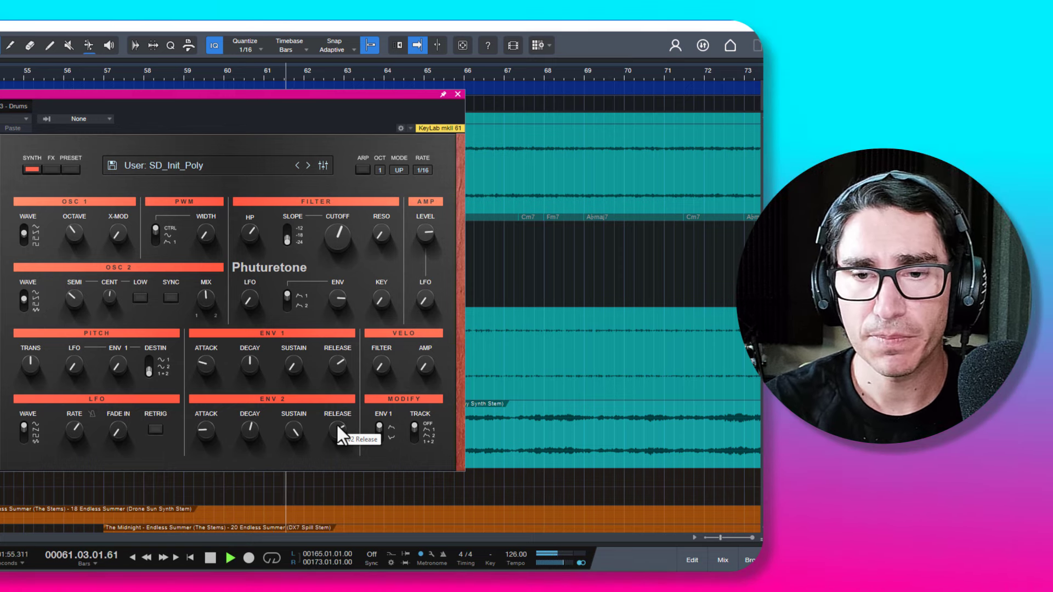
{"action": "key", "text": "space"}
{"action": "key", "text": "space"}
{"action": "key", "text": "space"}
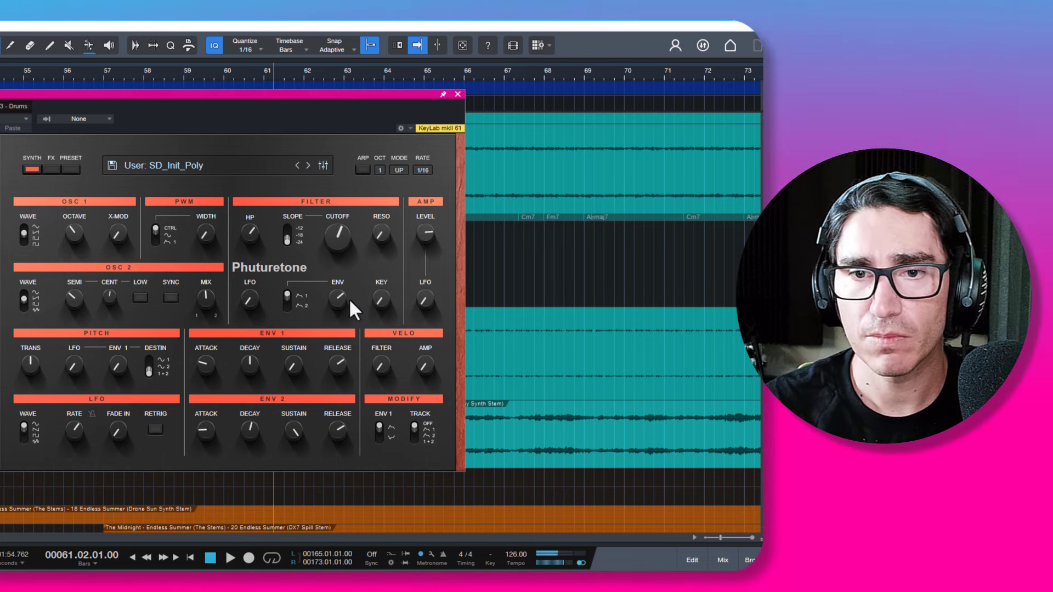
- Lower the filter's envelope amount and raise Envelope 1's sustain, comparing the patch with the Dreamy Synth stem from bar 61, beat 2
{"action": "mouse_move", "coordinate": [340, 306]}
{"action": "left_click_drag", "start_coordinate": [338, 301], "coordinate": [338, 317]}
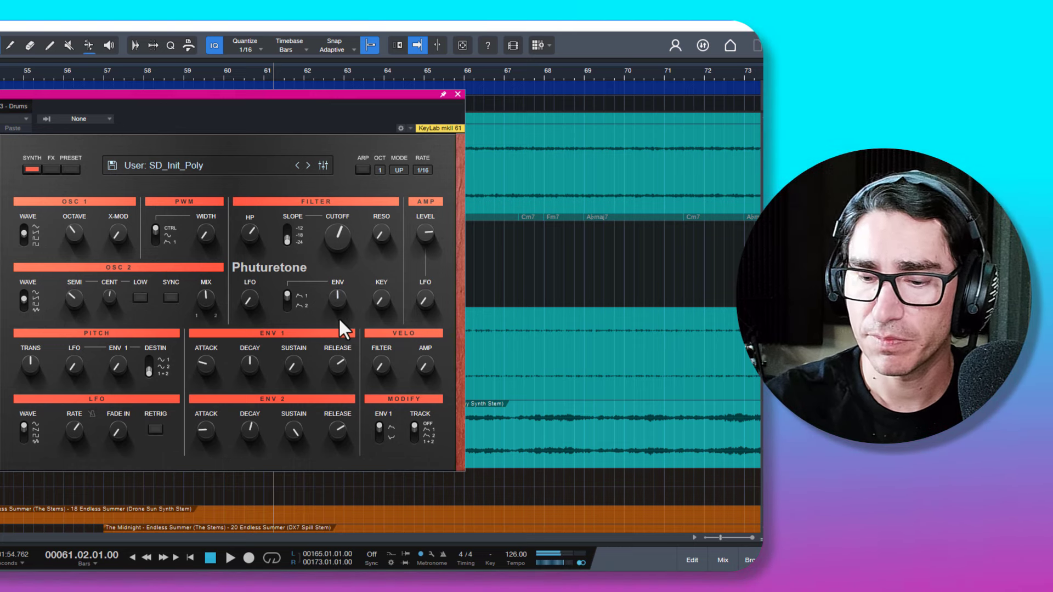
{"action": "key", "text": "space"}
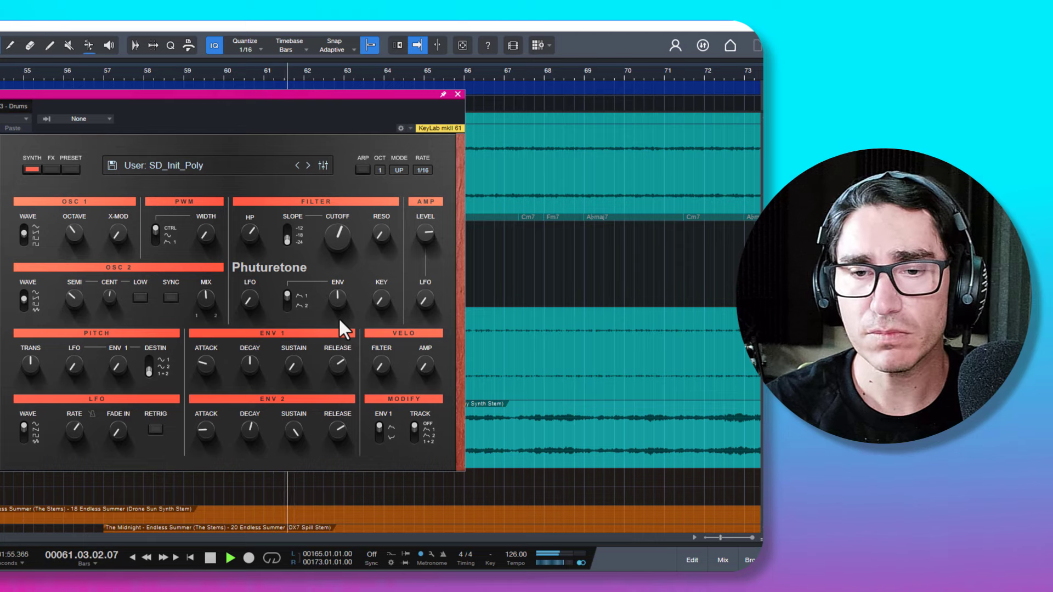
{"action": "key", "text": "space"}
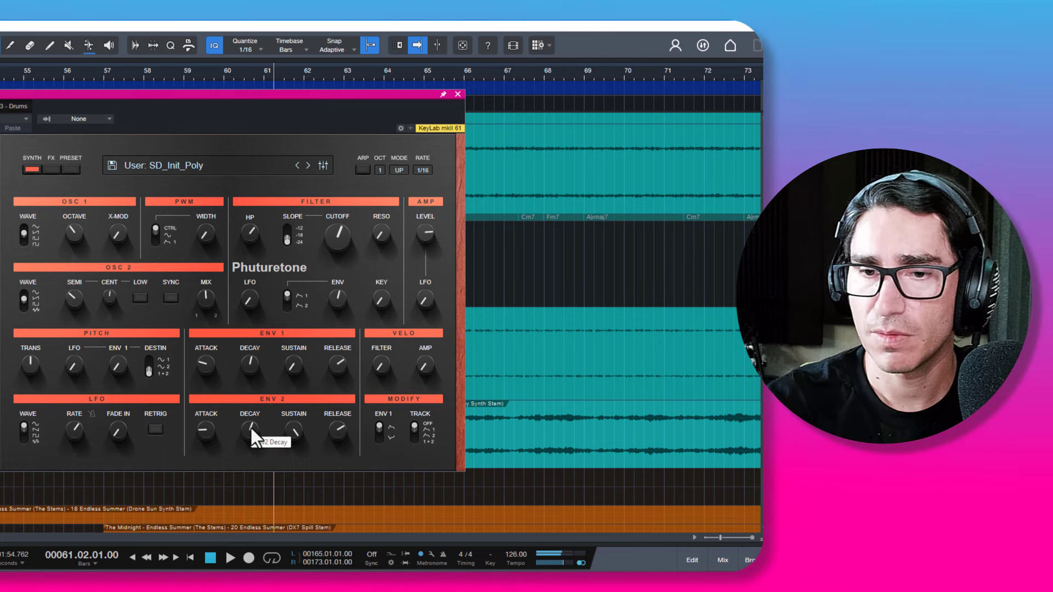
{"action": "key", "text": "space"}
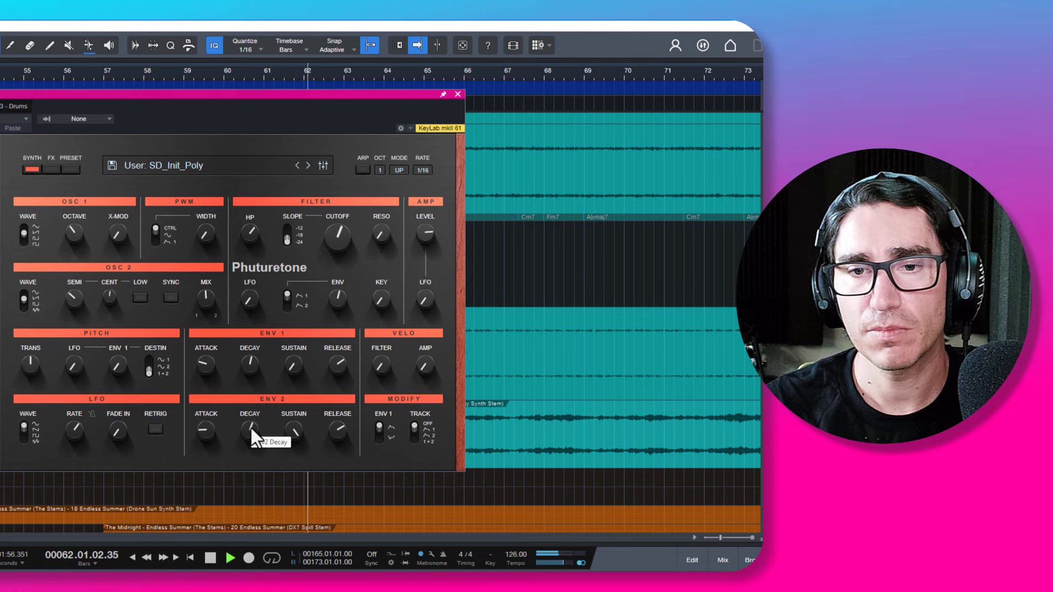
{"action": "key", "text": "space"}
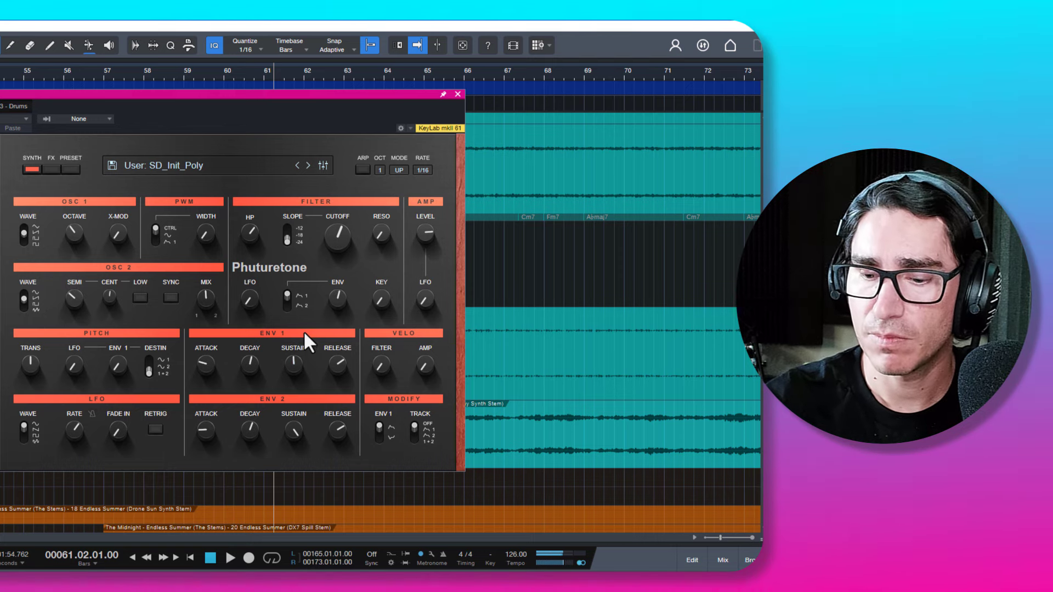
{"action": "key", "text": "space"}
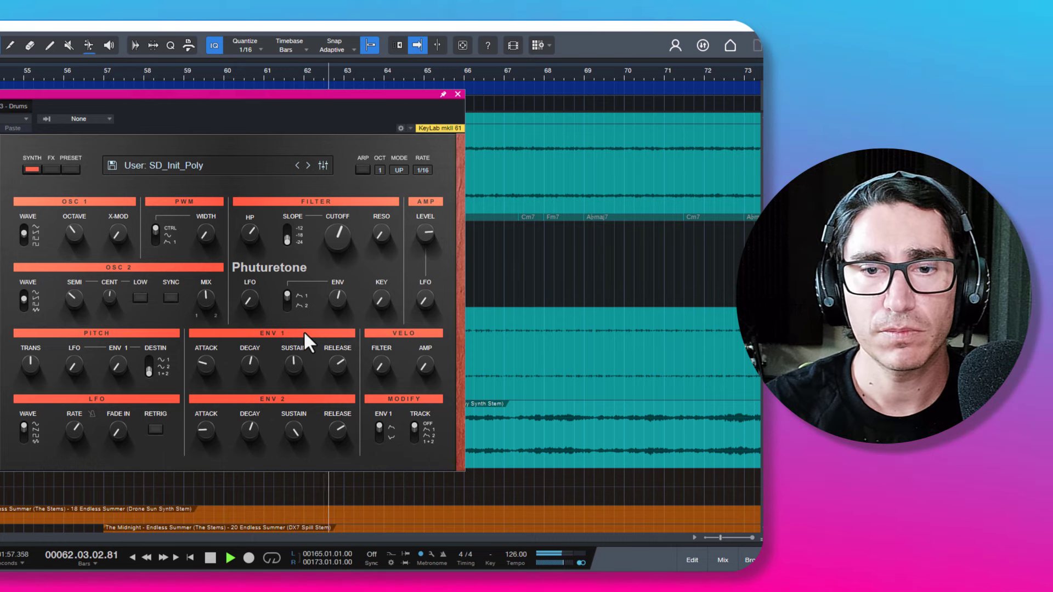
{"action": "key", "text": "space"}
- Check the patch's FX settings, close the GR-8 window, and open the Kickstart 2 effect
{"action": "left_click", "coordinate": [55, 170]}
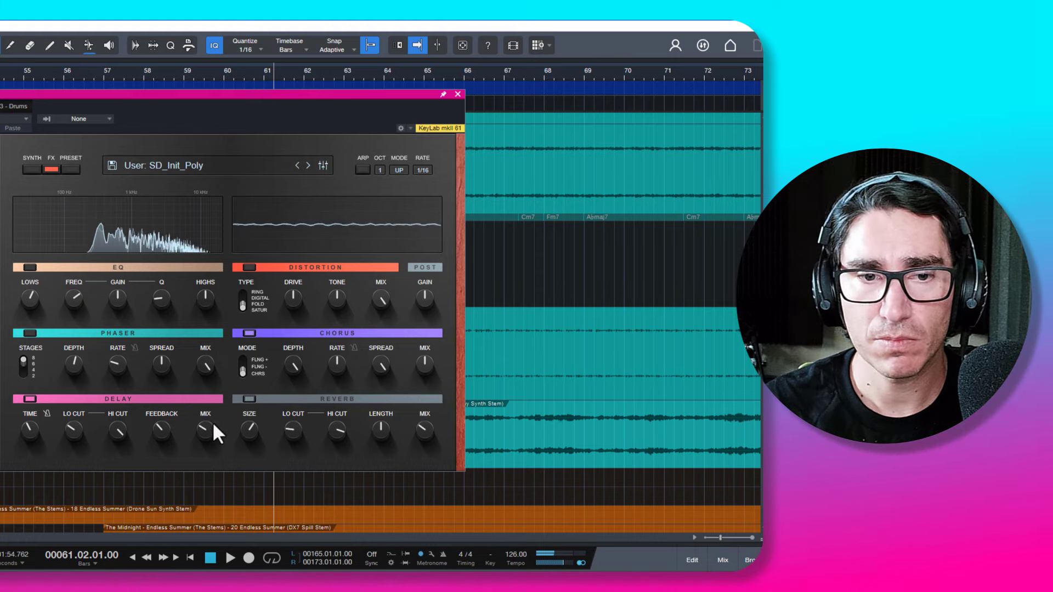
{"action": "left_click", "coordinate": [458, 94]}
{"action": "scroll", "coordinate": [205, 159], "scroll_direction": "up", "scroll_amount": 5}
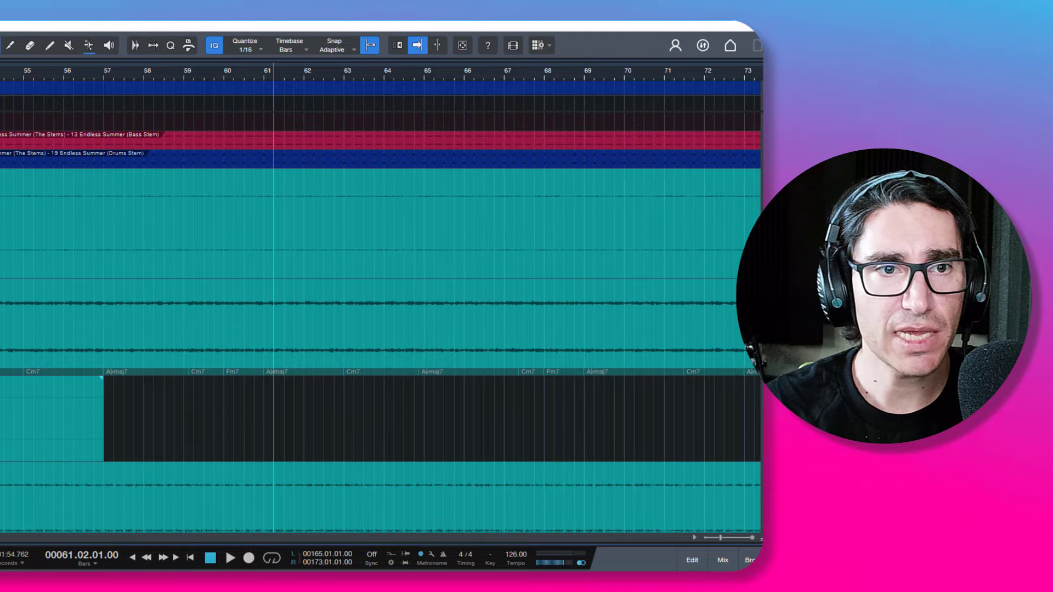
{"action": "scroll", "coordinate": [380, 296], "scroll_direction": "left", "scroll_amount": 3}
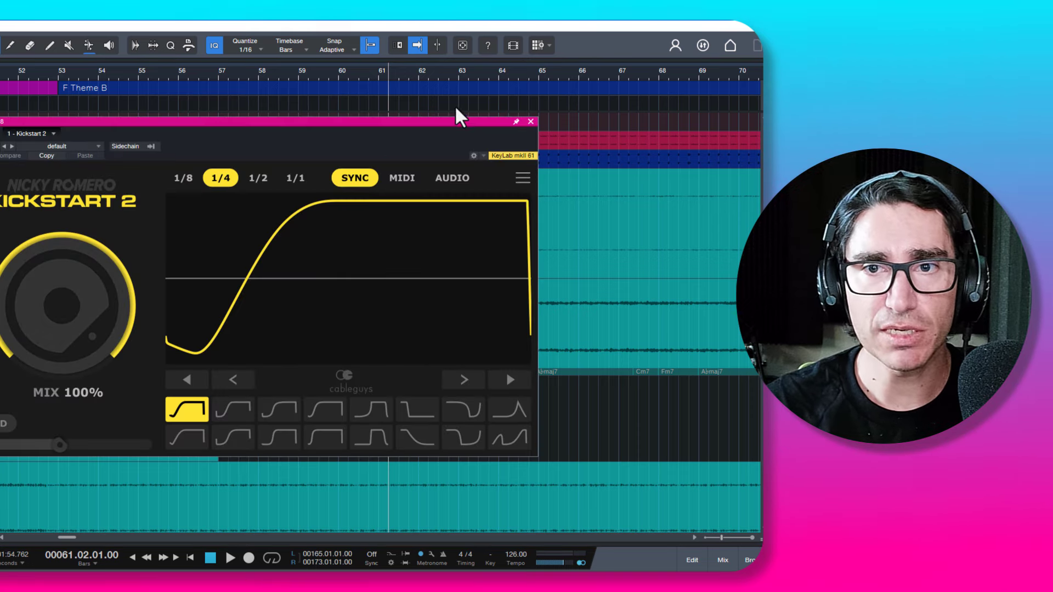
- Reposition the Kickstart 2 window and compare the ducked patch with the Dreamy Synth stem from bar 61, beat 2
{"action": "left_click_drag", "start_coordinate": [442, 121], "coordinate": [422, 123]}
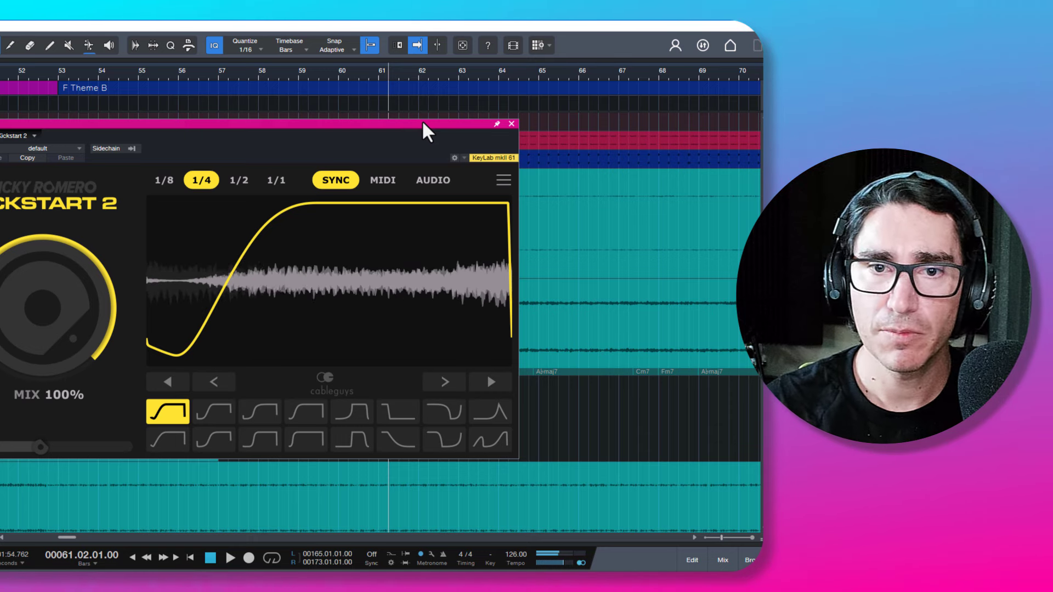
{"action": "key", "text": "space"}
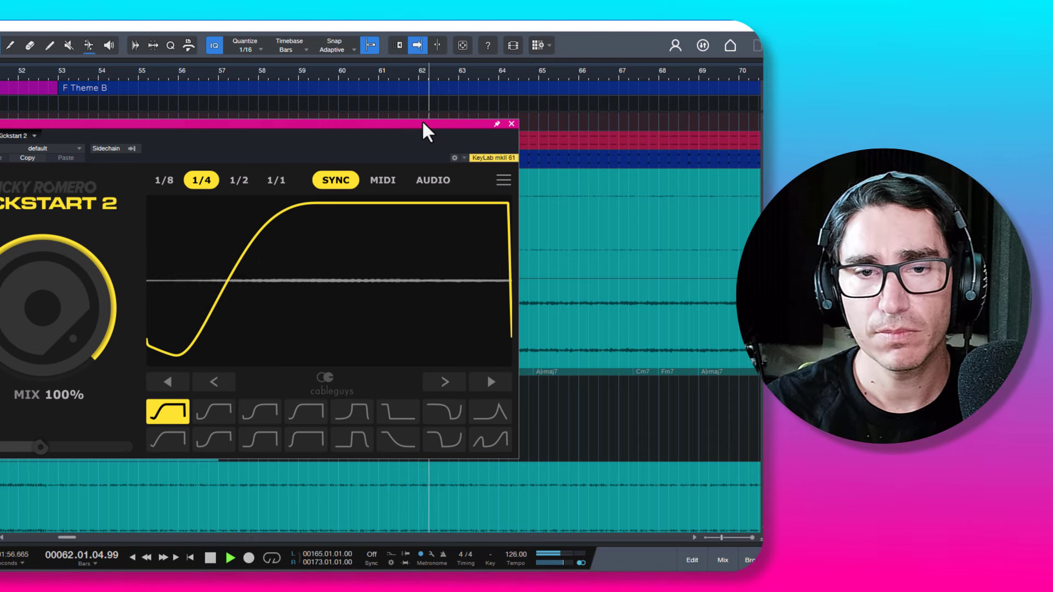
{"action": "key", "text": "space"}
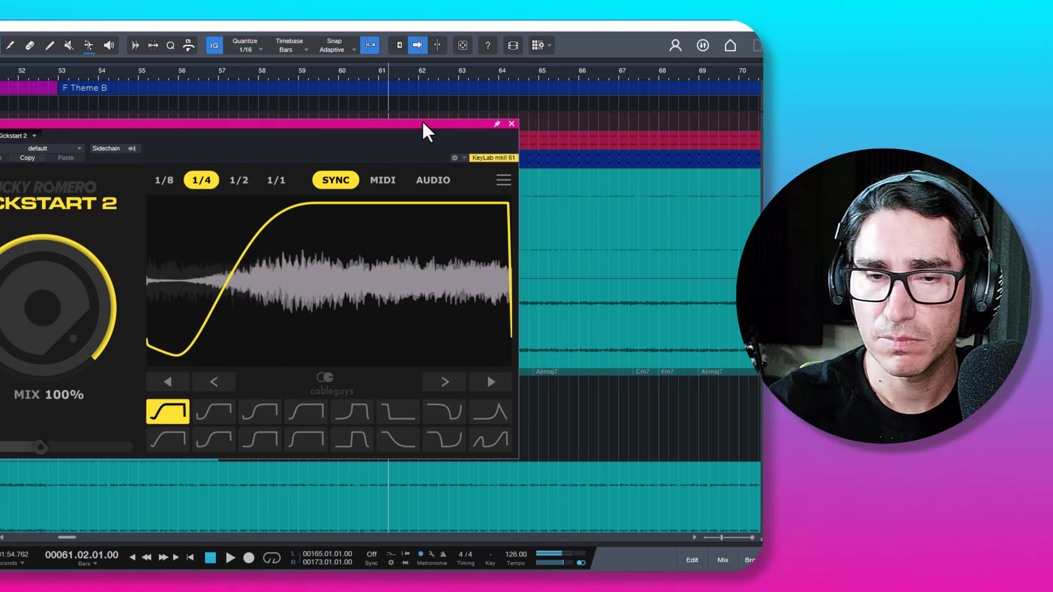
{"action": "key", "text": "space"}
{"action": "key", "text": "space"}
- Move the Kickstart 2 window aside, reopen the GR-8 to review its synth and FX settings, and close it again
{"action": "left_click_drag", "start_coordinate": [131, 125], "coordinate": [110, 152]}
{"action": "left_click", "coordinate": [1, 416]}
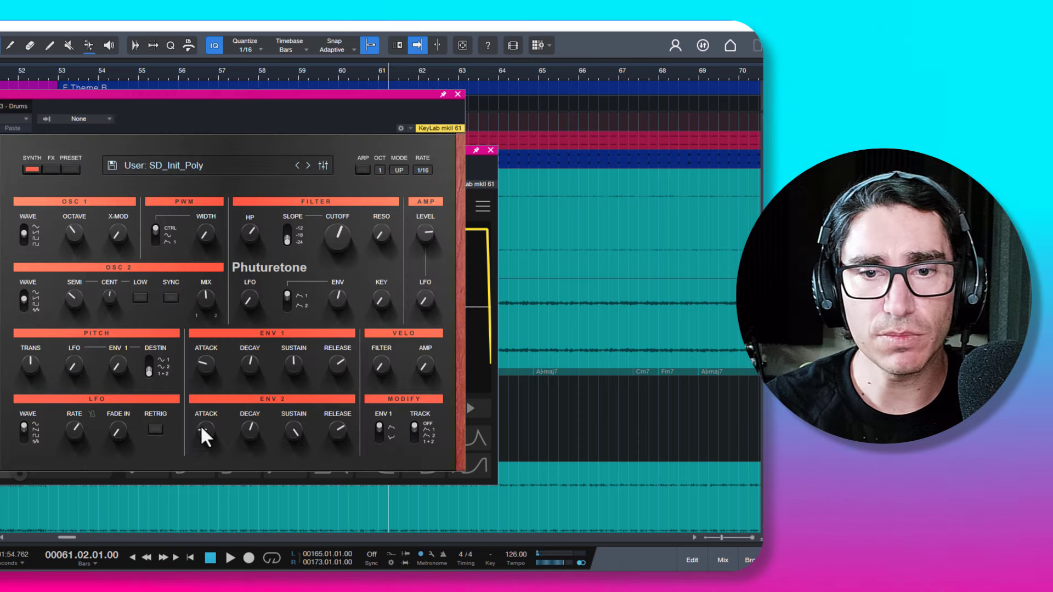
{"action": "left_click", "coordinate": [51, 169]}
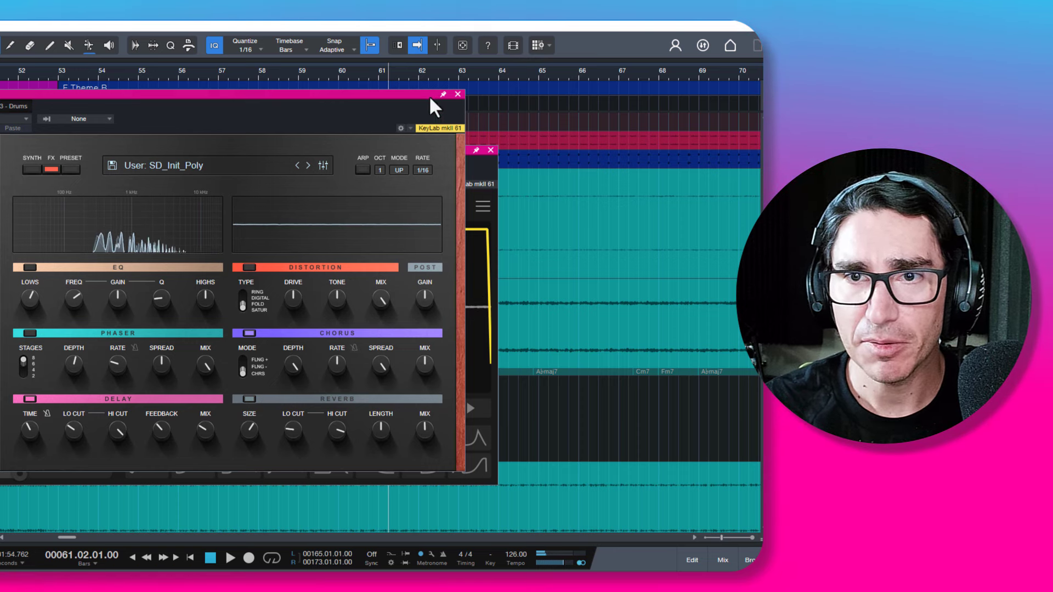
{"action": "left_click", "coordinate": [457, 94]}
{"action": "left_click", "coordinate": [520, 130]}
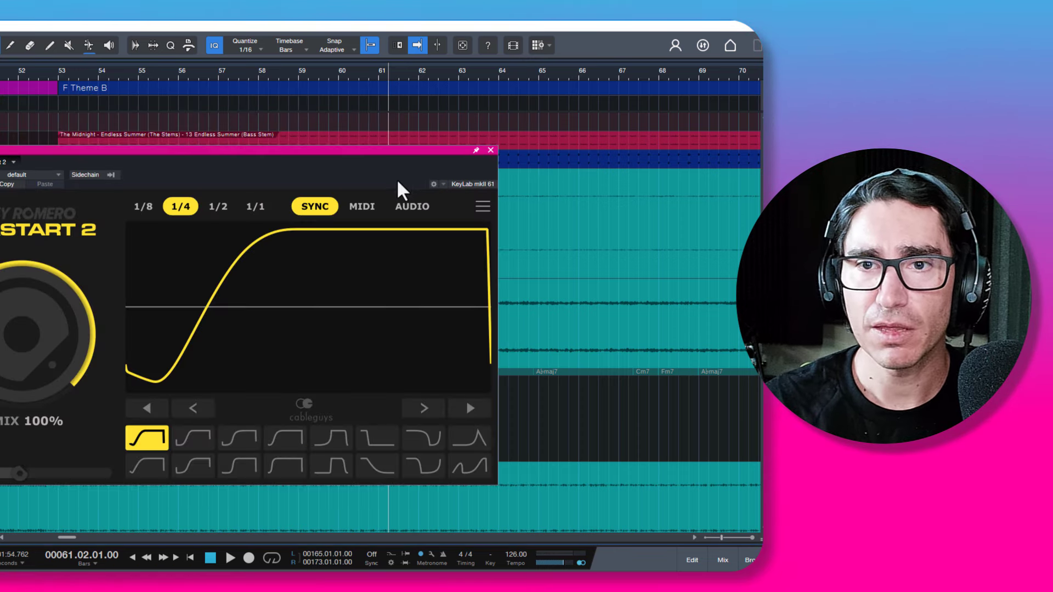
- Play the Dreamy Synth stem once more from bar 61, beat 2, and close the Kickstart 2 window
{"action": "left_click_drag", "start_coordinate": [383, 153], "coordinate": [370, 141]}
{"action": "key", "text": "space"}
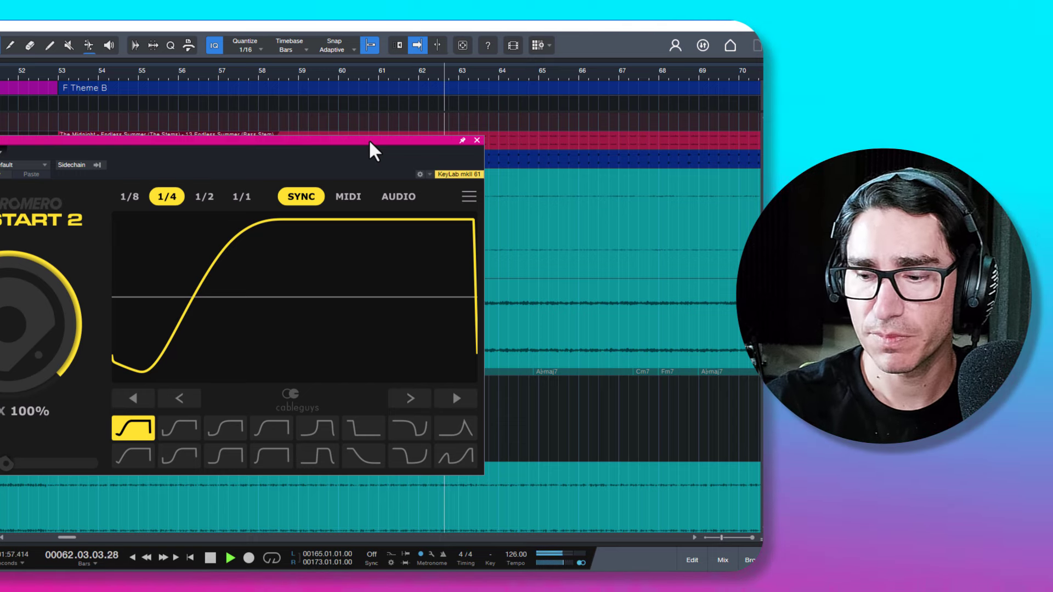
{"action": "key", "text": "space"}
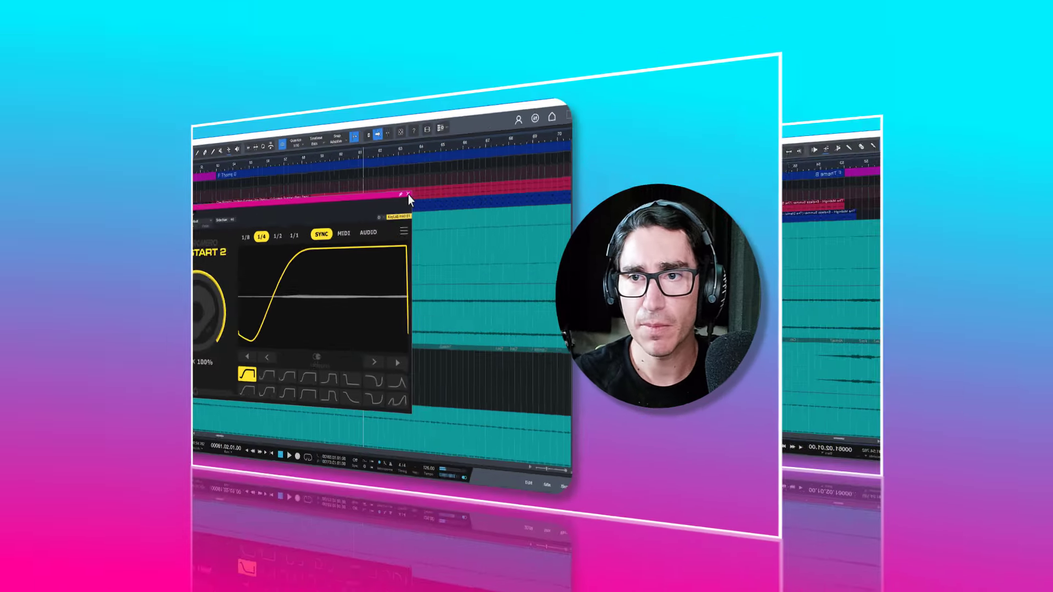
{"action": "left_click", "coordinate": [477, 140]}
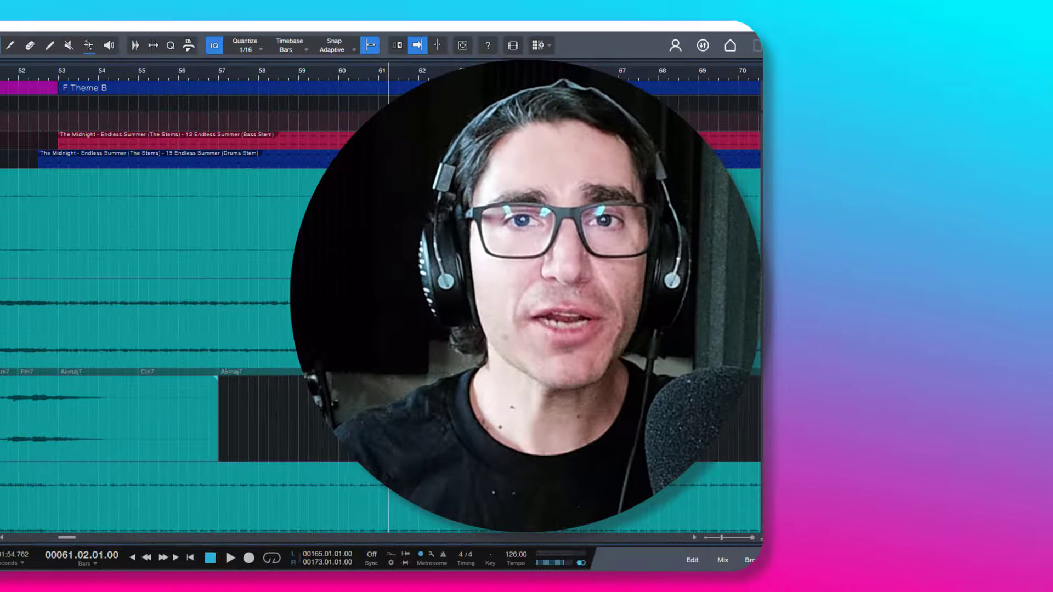